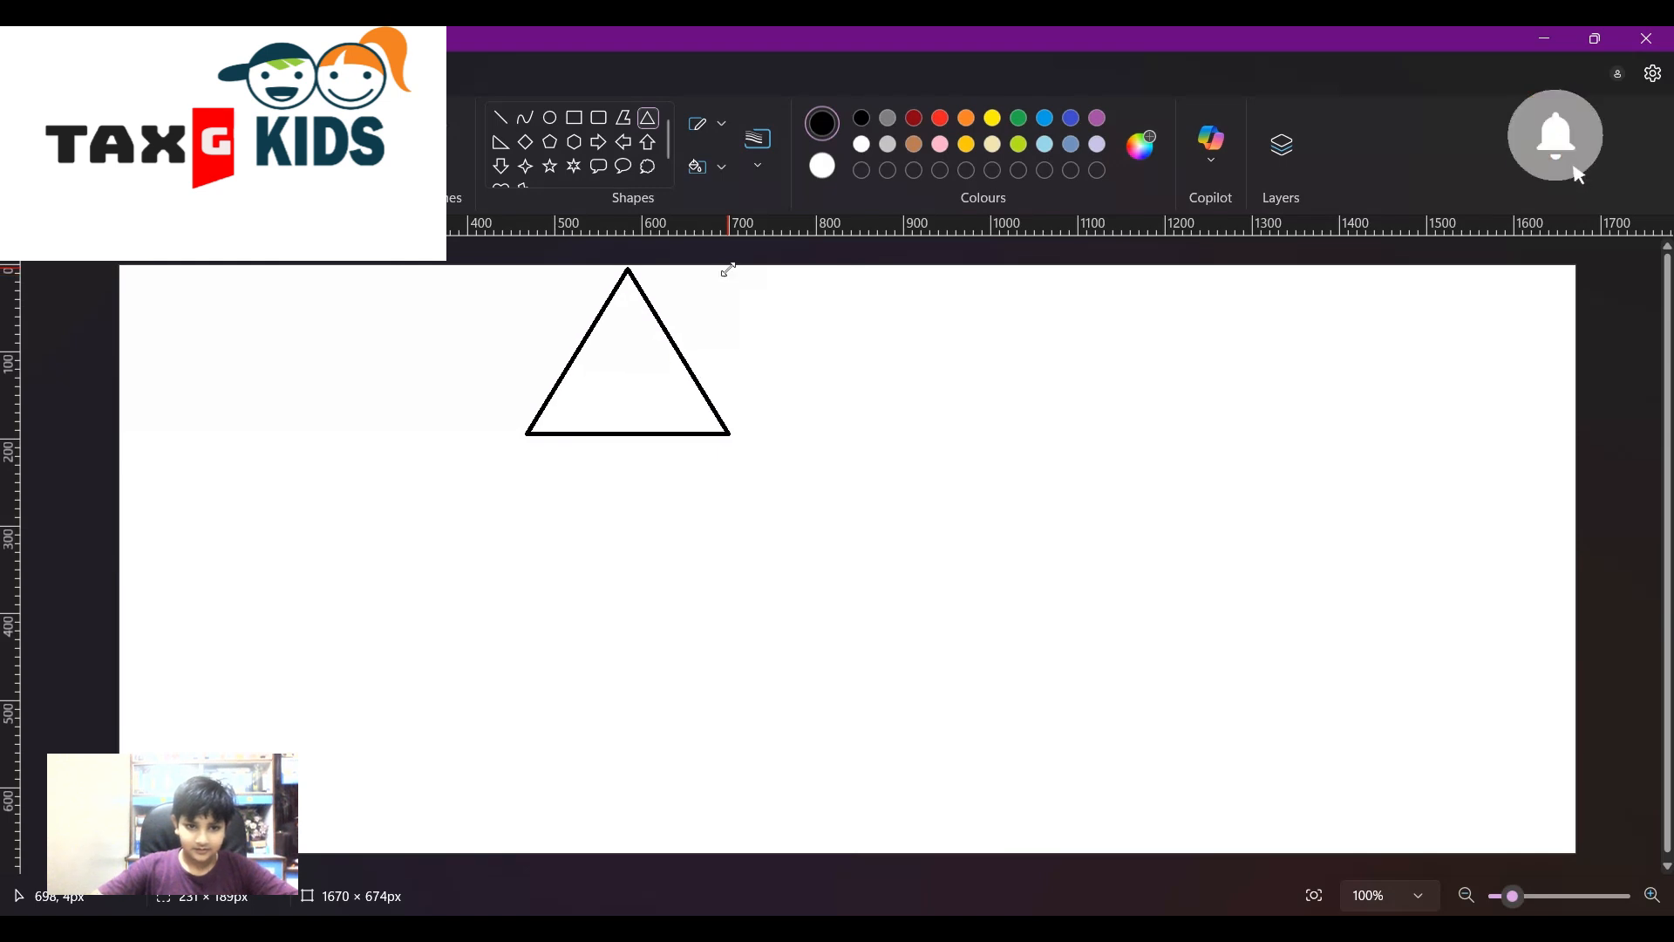
- Draw the first three outlined triangles side by side from the top-left corner
mouse_move(673, 393)
mouse_down()
mouse_move(453, 474)
mouse_move(236, 389)
mouse_move(273, 370)
mouse_move(270, 389)
mouse_up()
click(530, 494)
click(530, 495)
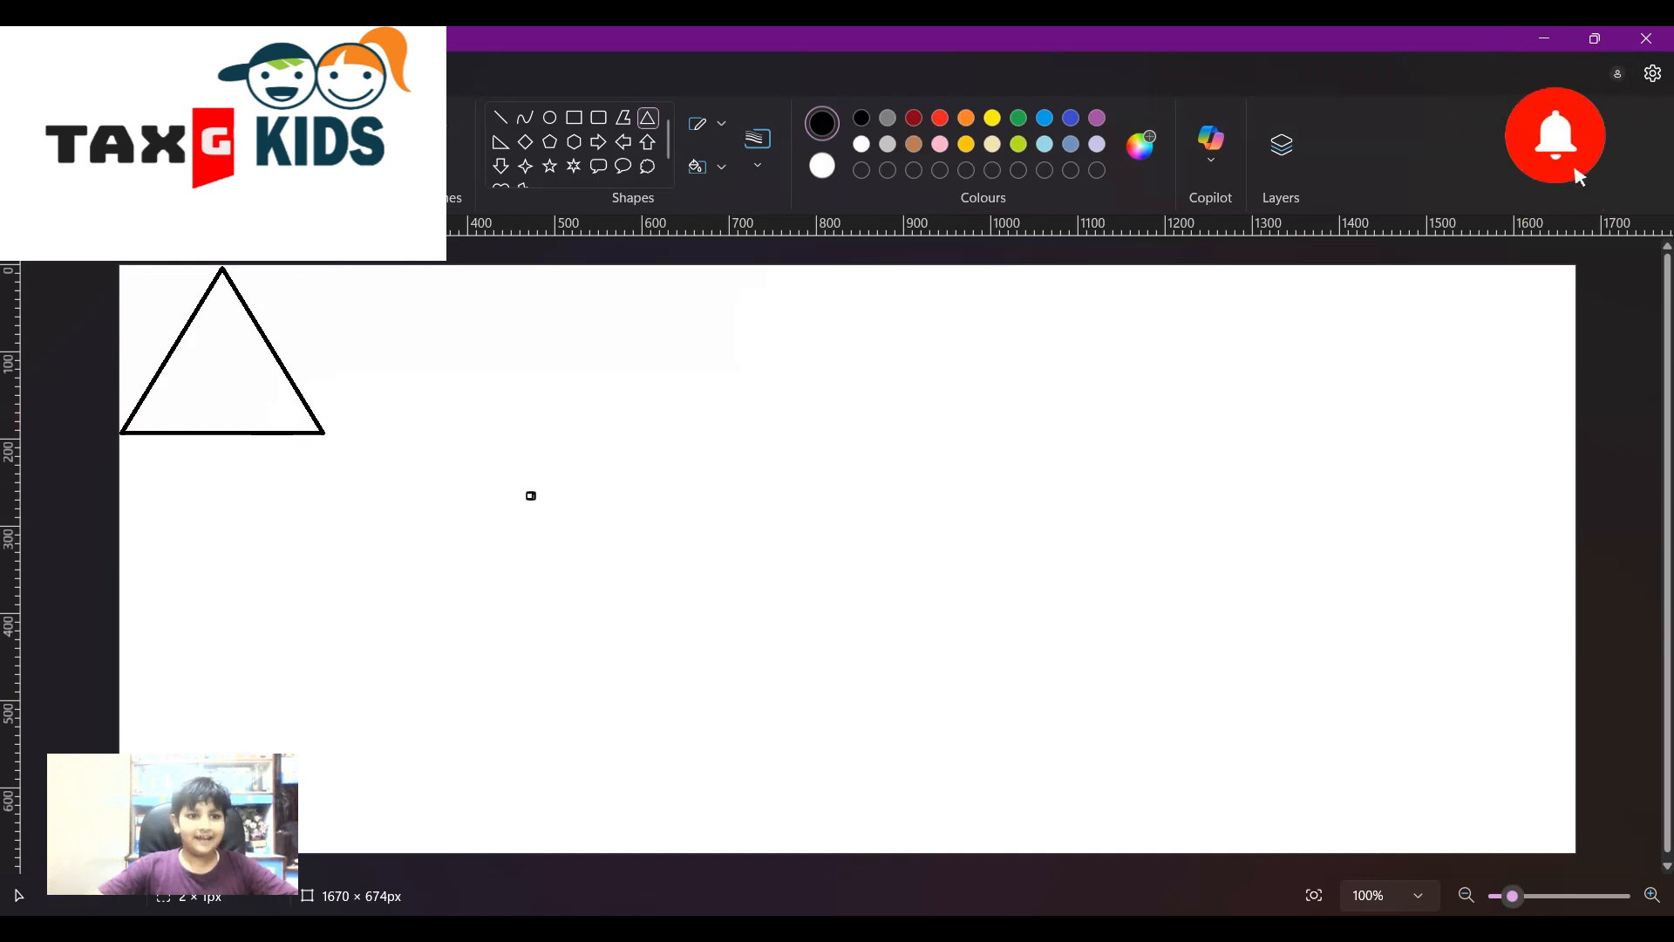
key(ctrl+z)
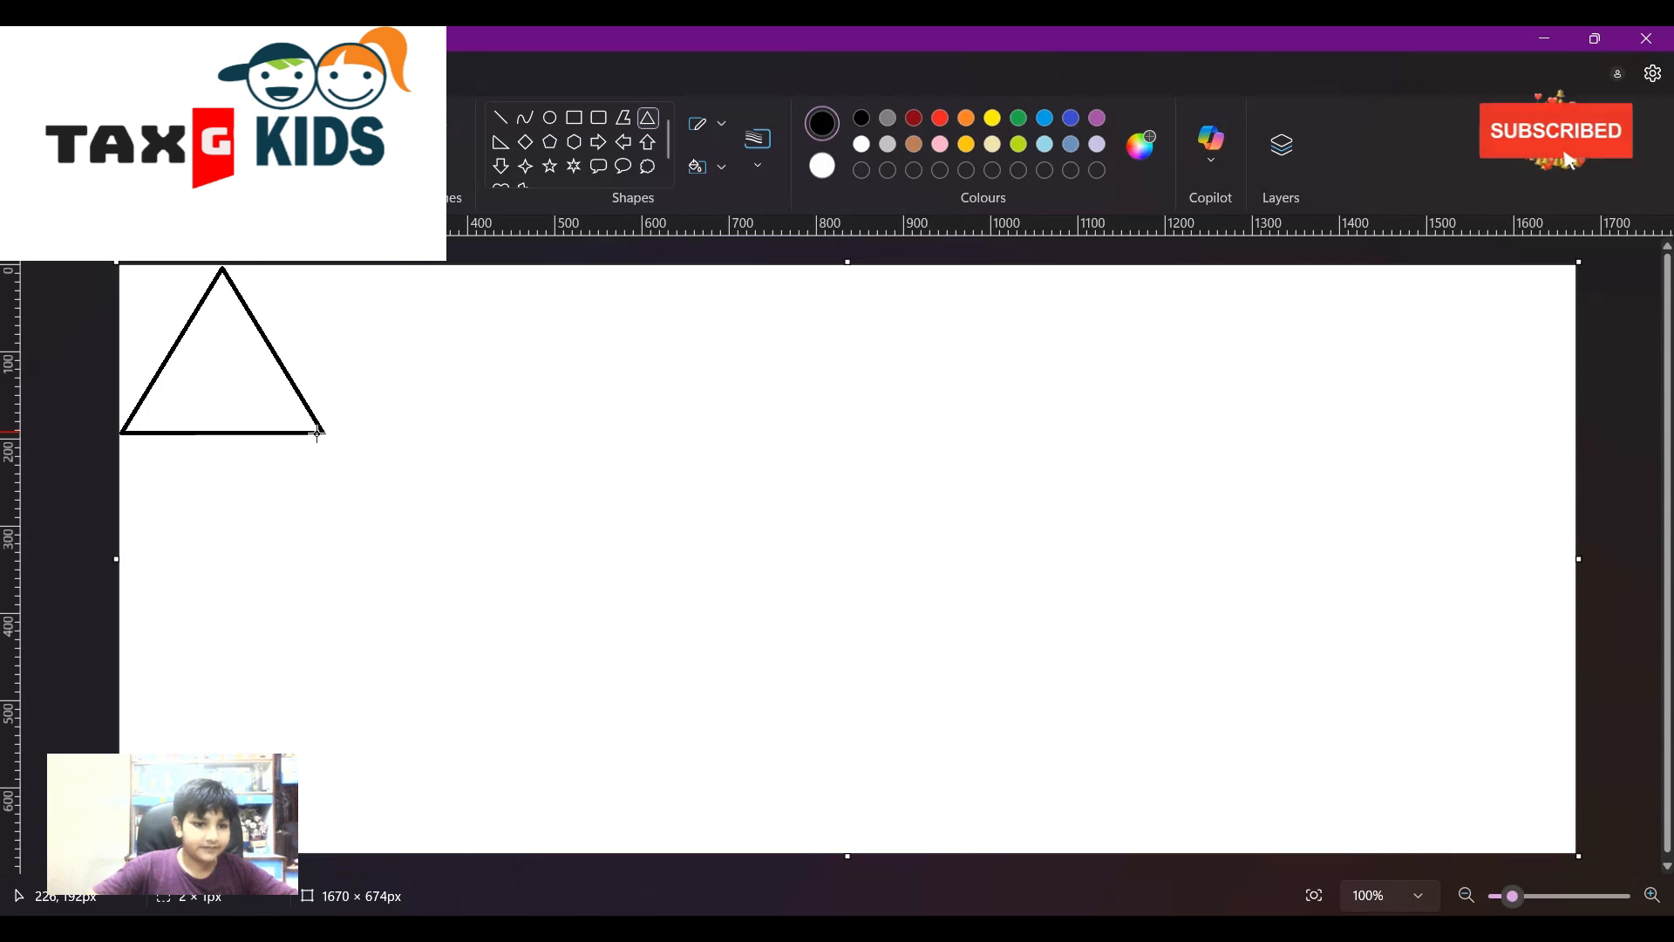
mouse_move(322, 434)
mouse_down()
mouse_move(436, 307)
mouse_move(552, 262)
mouse_up()
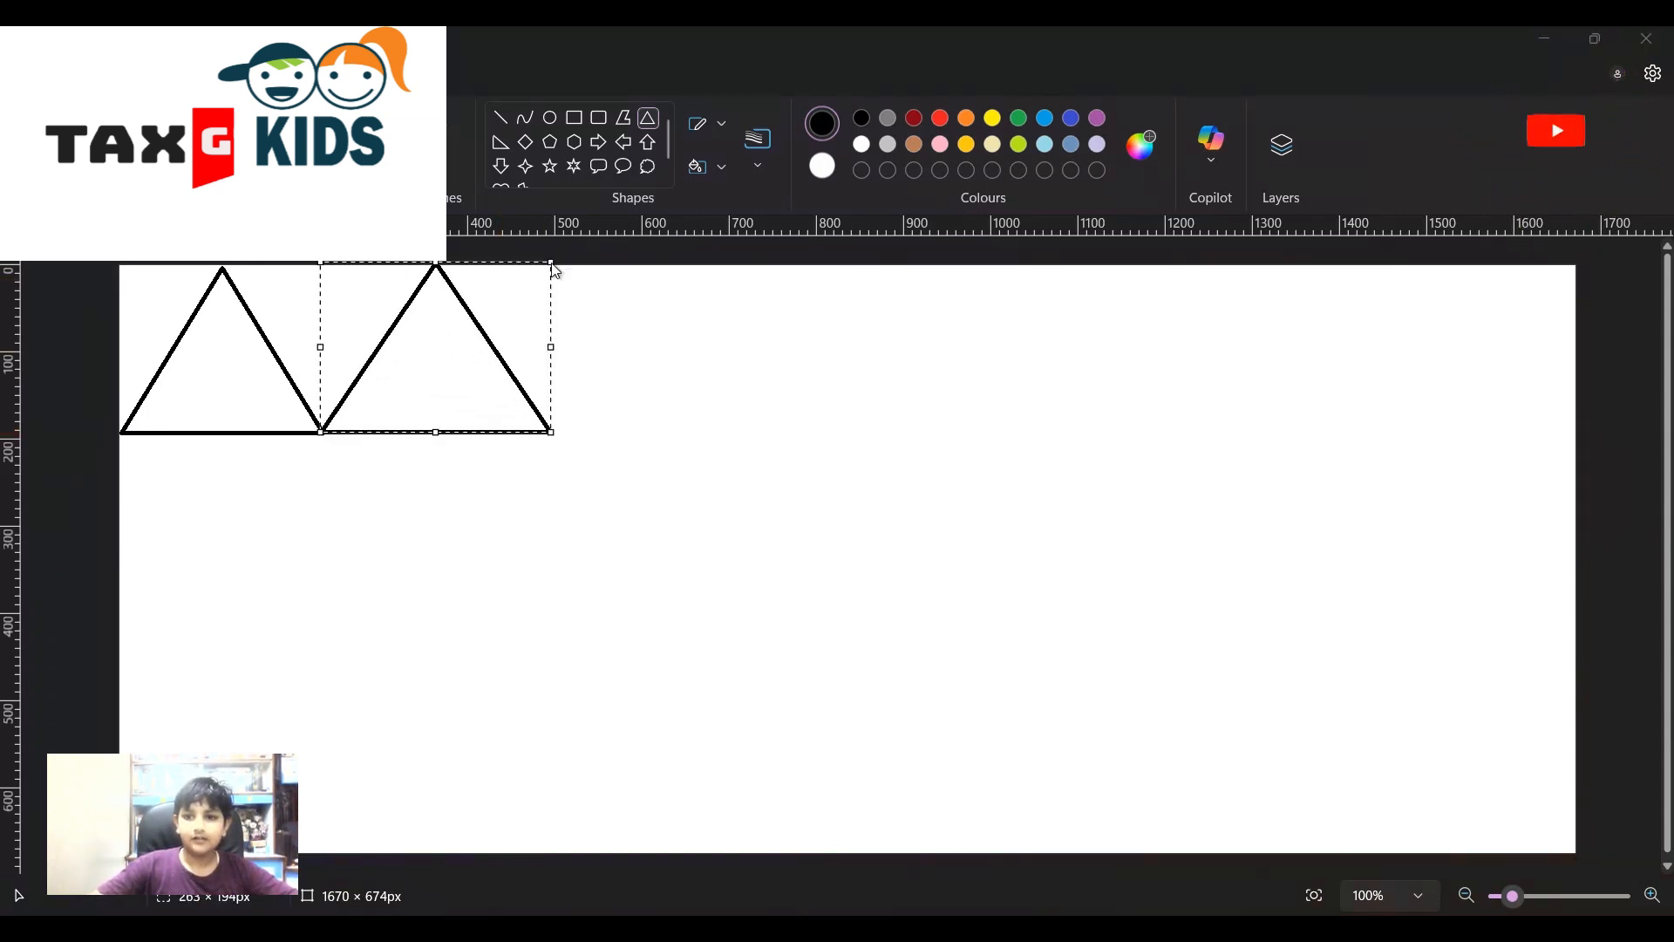
click(689, 421)
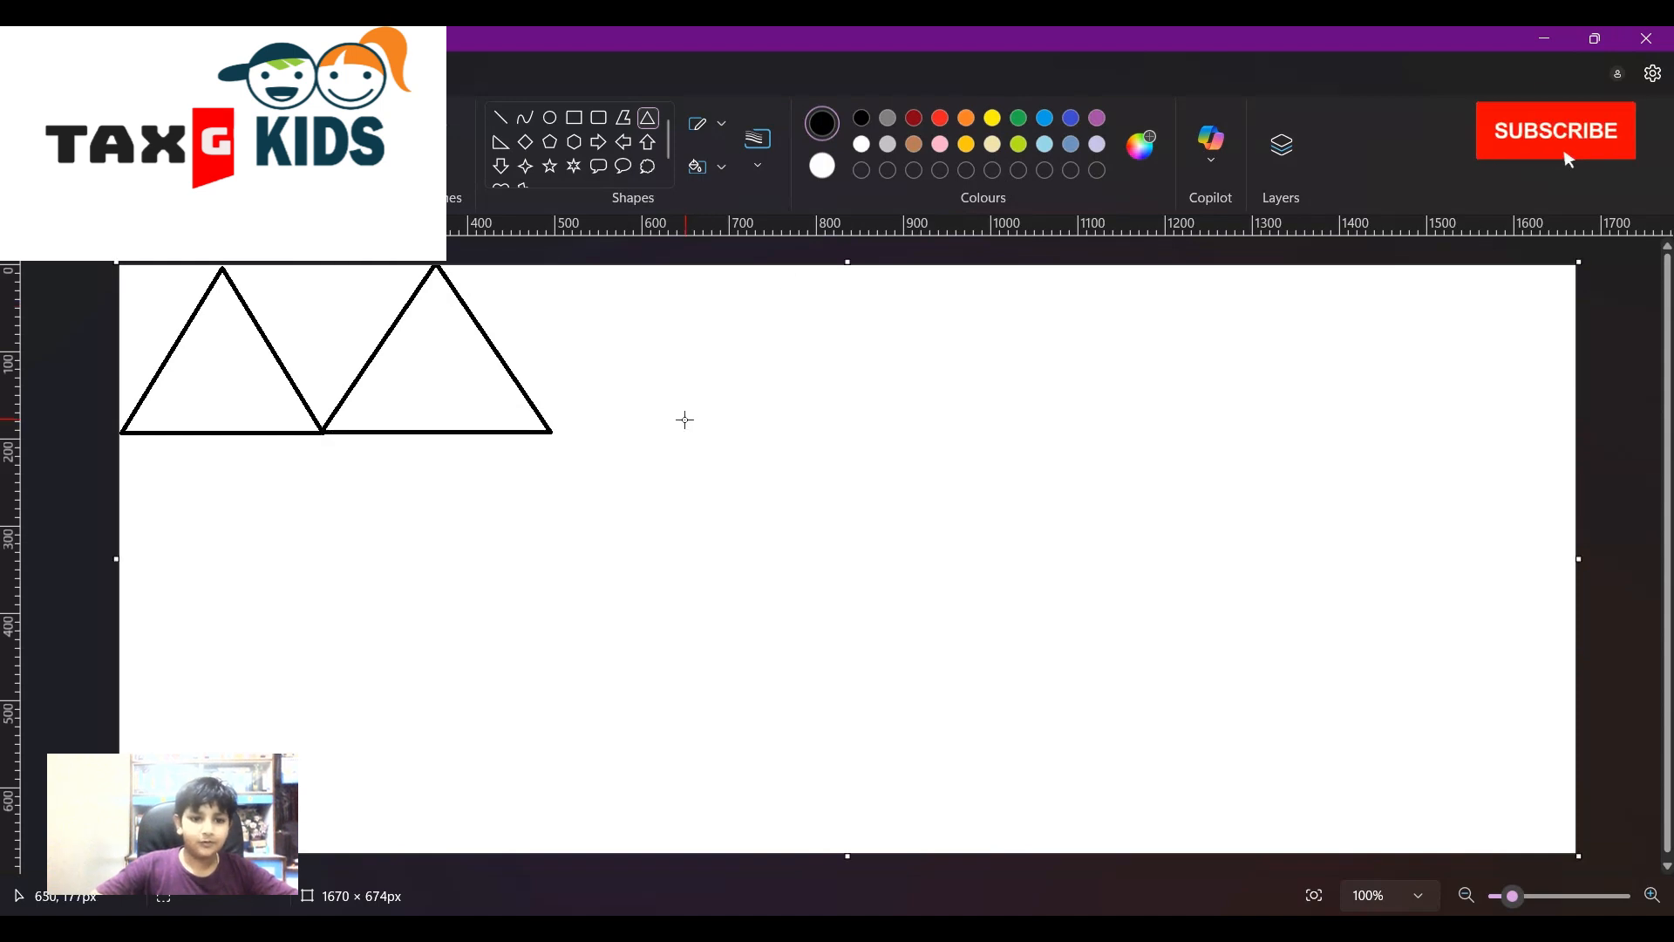
click(663, 353)
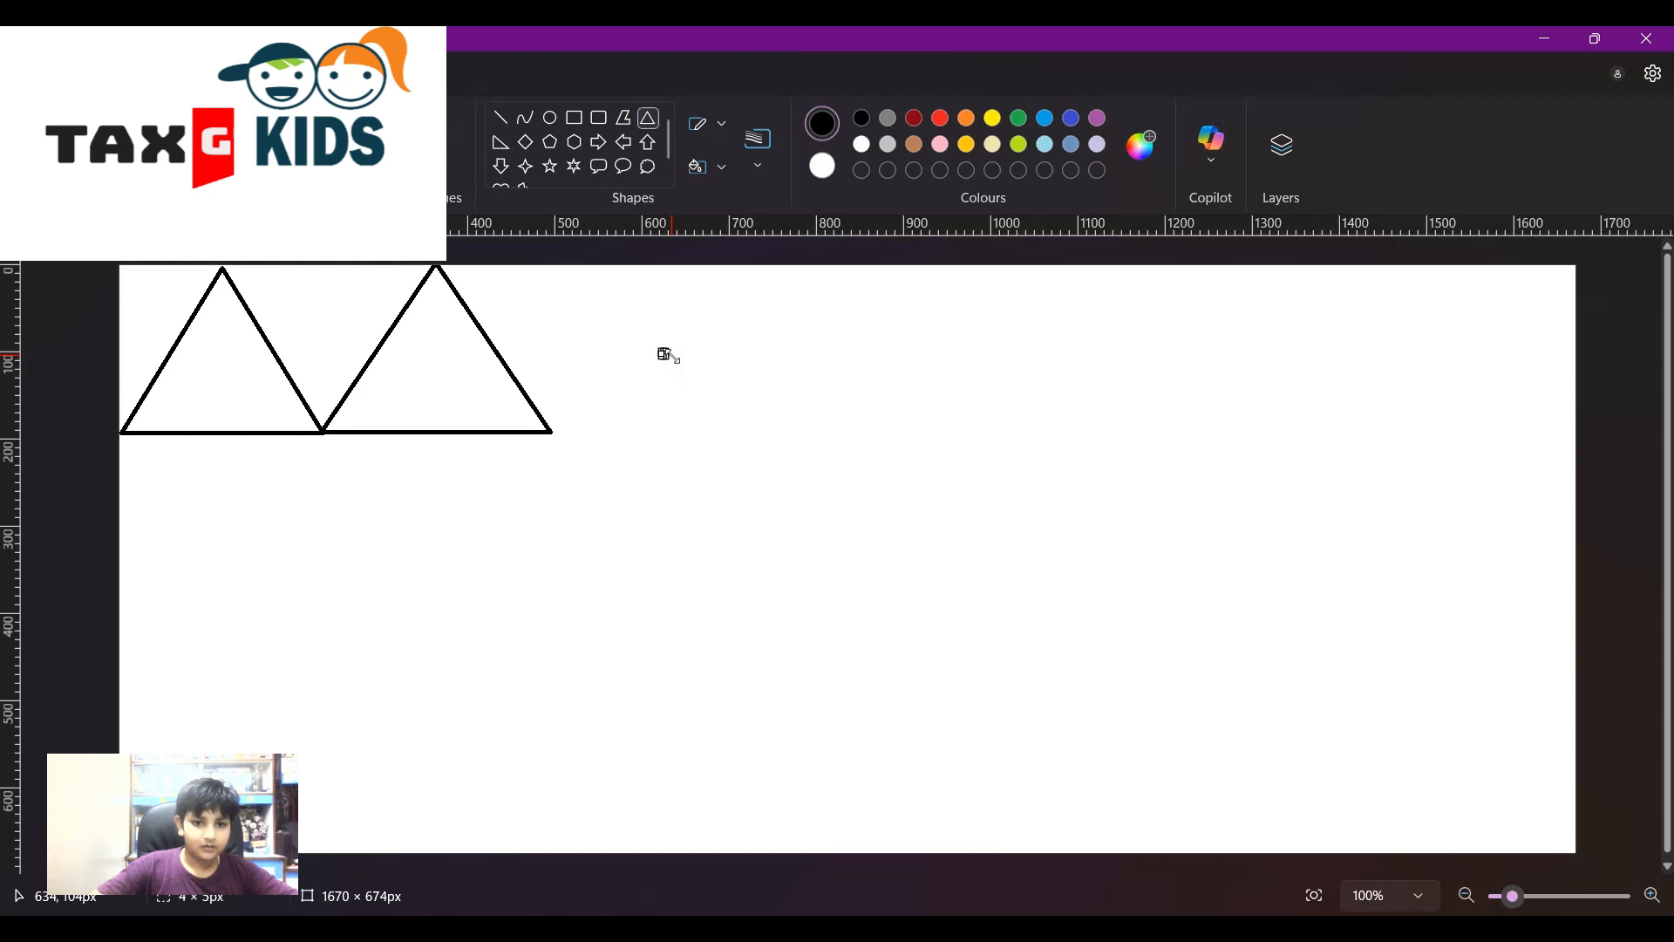
drag(668, 356, 877, 549)
drag(797, 482, 849, 401)
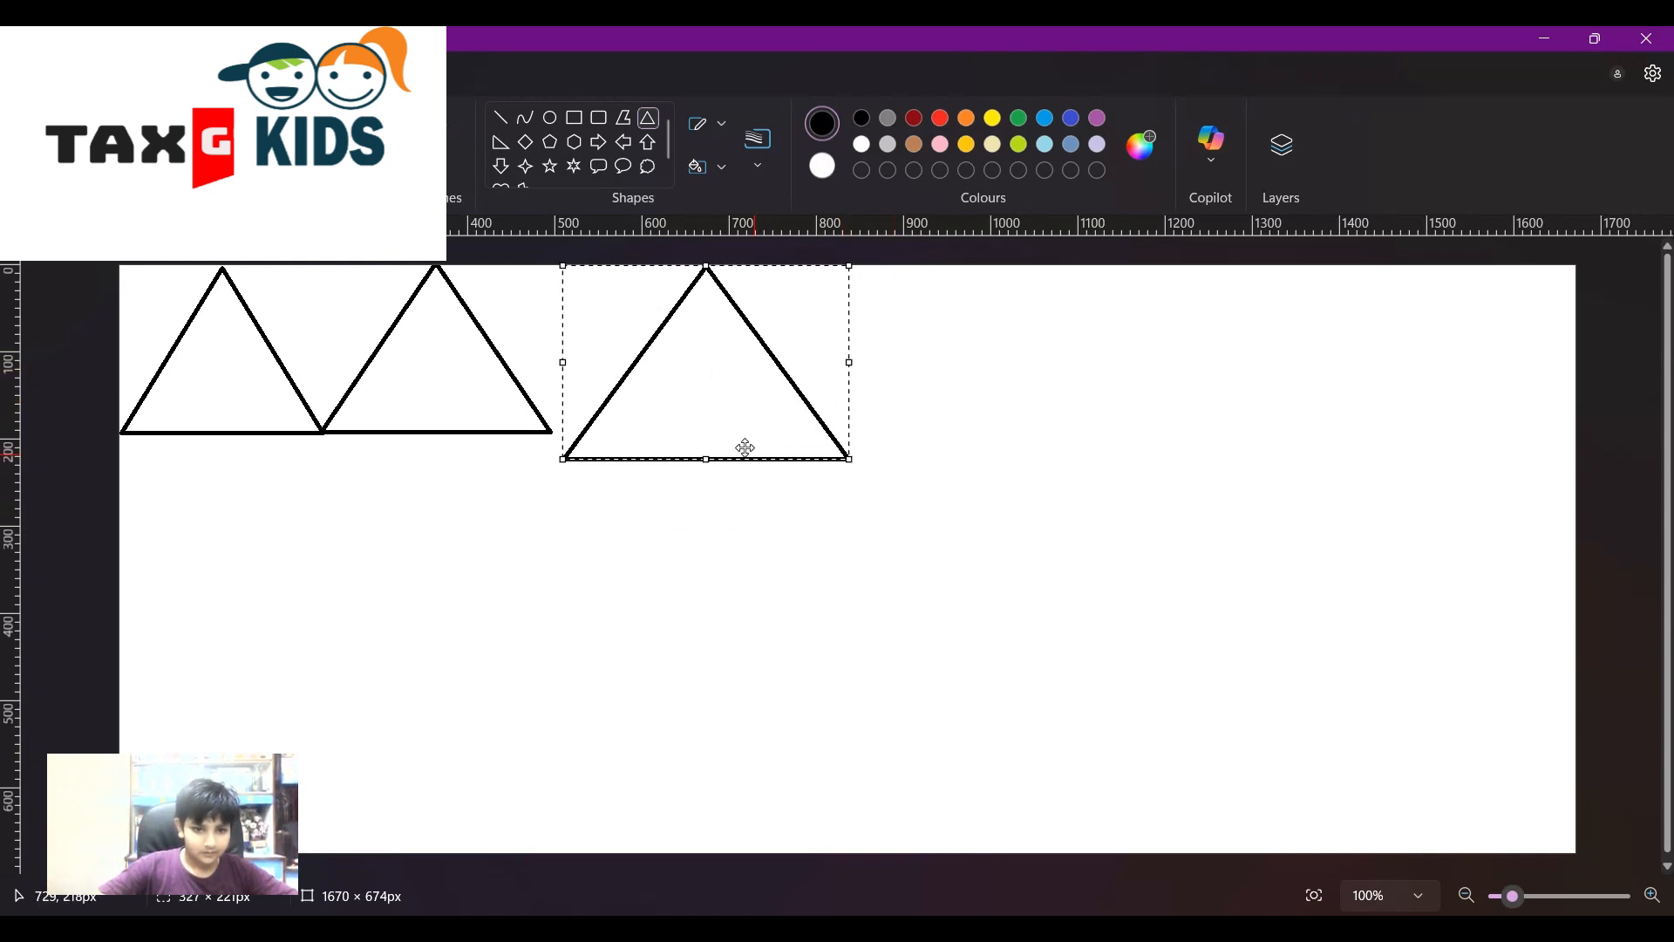
drag(706, 457, 664, 380)
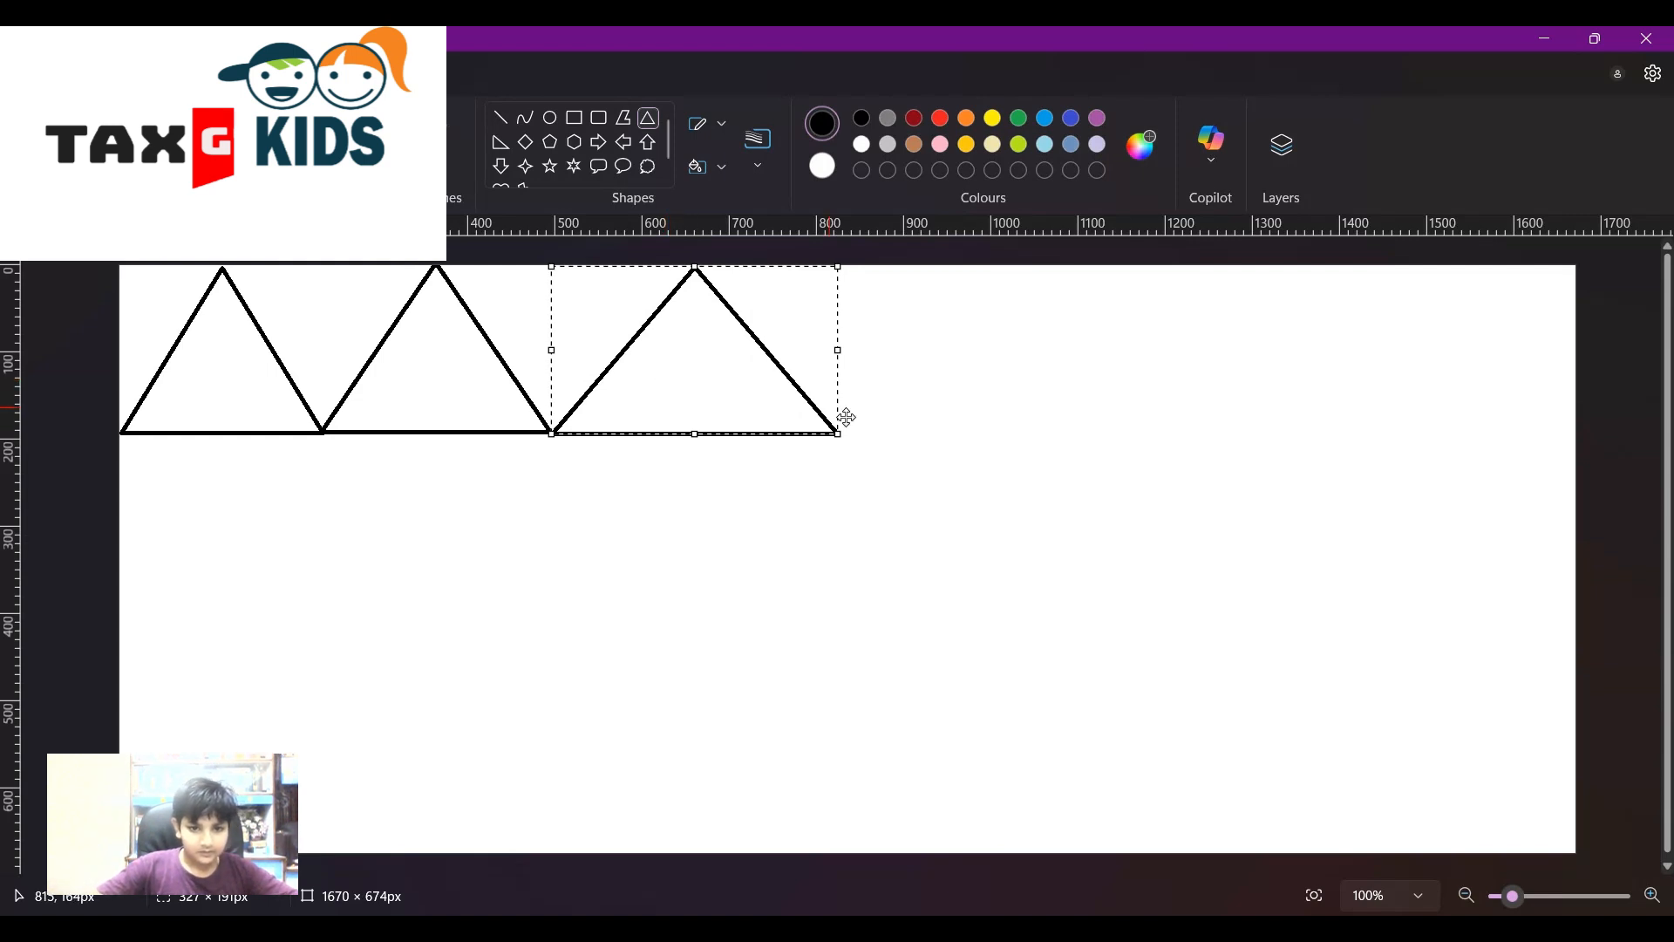
click(903, 455)
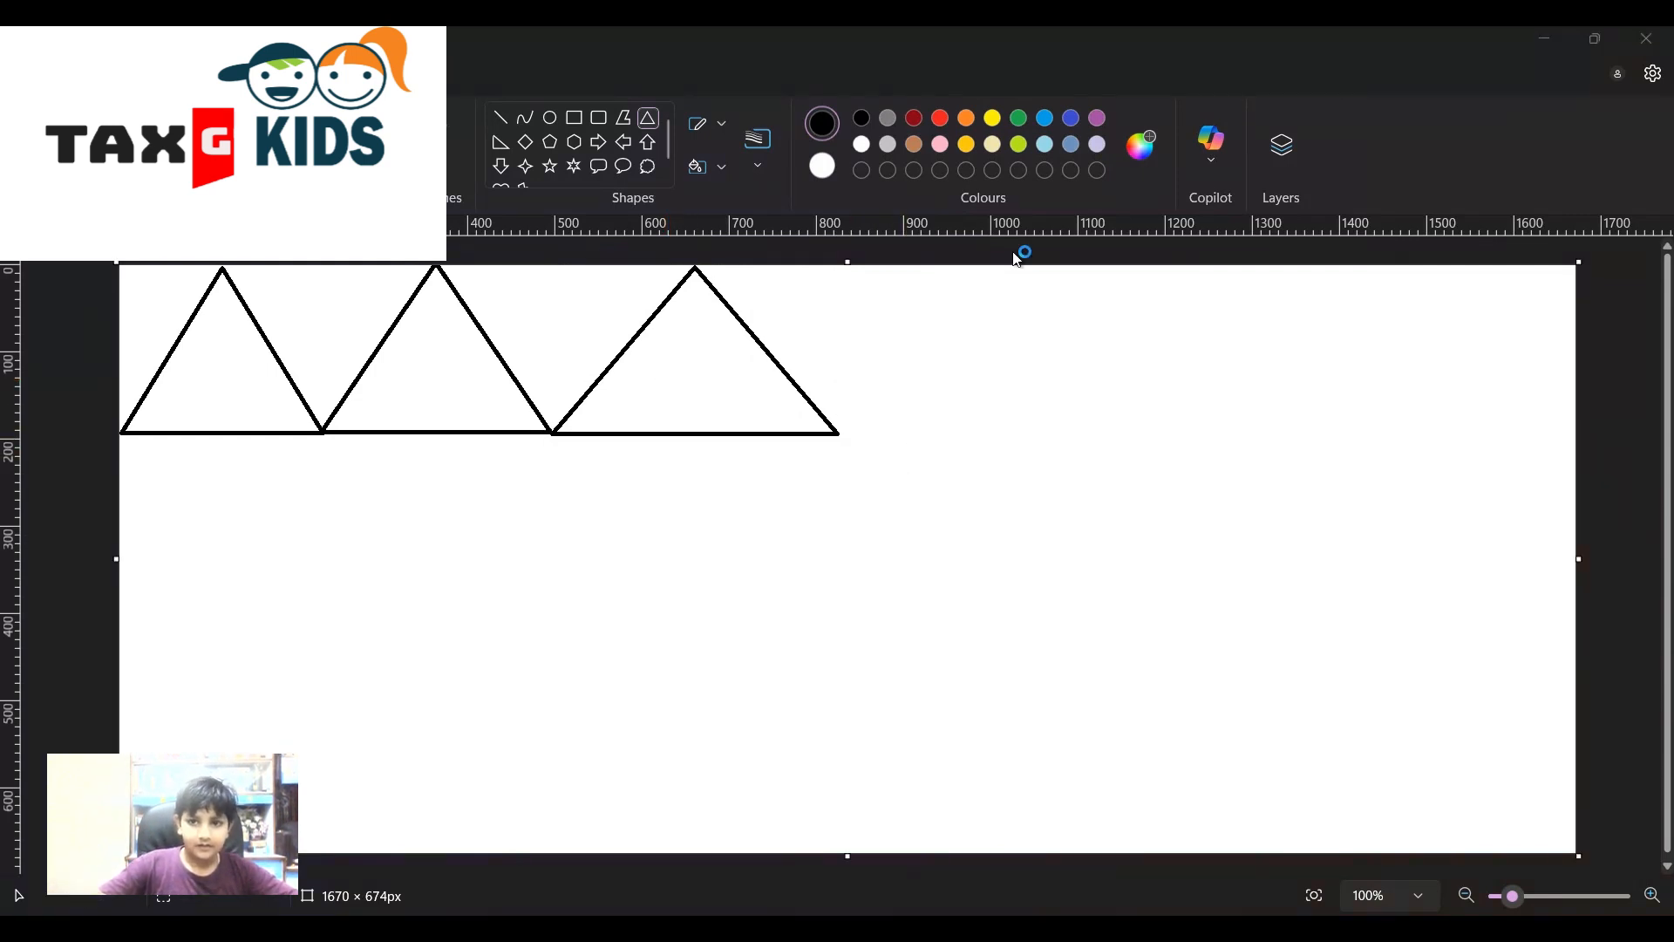
- Add the fourth, fifth and sixth triangles, extending the row to the right edge
click(1300, 87)
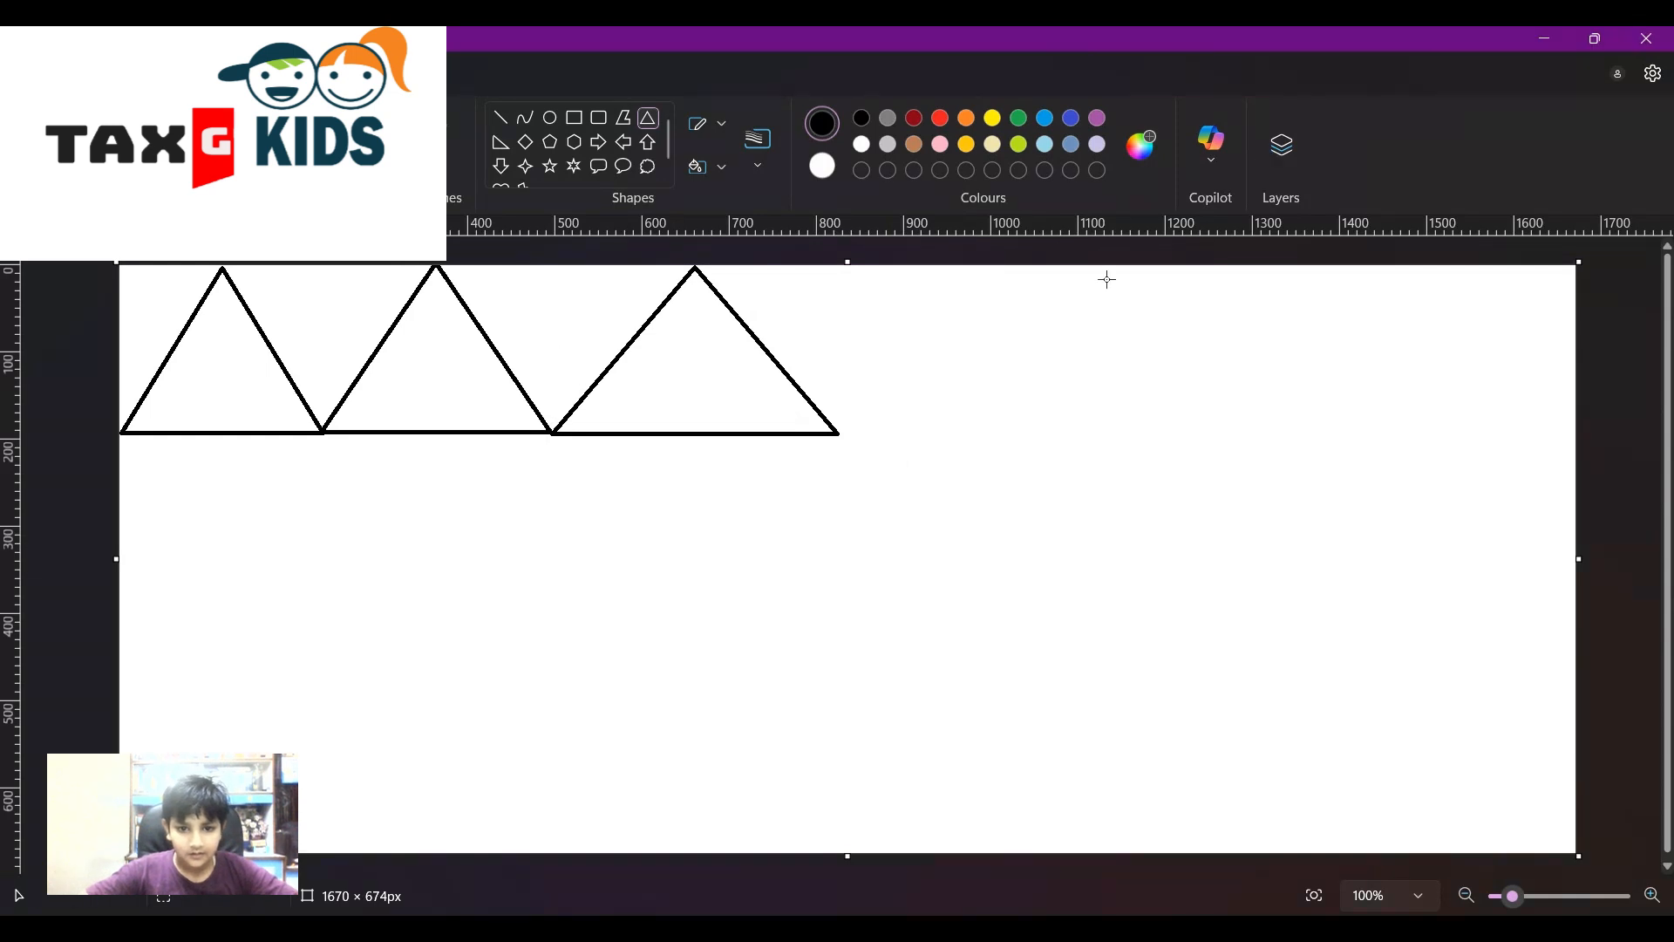
drag(835, 432, 1087, 269)
click(1247, 425)
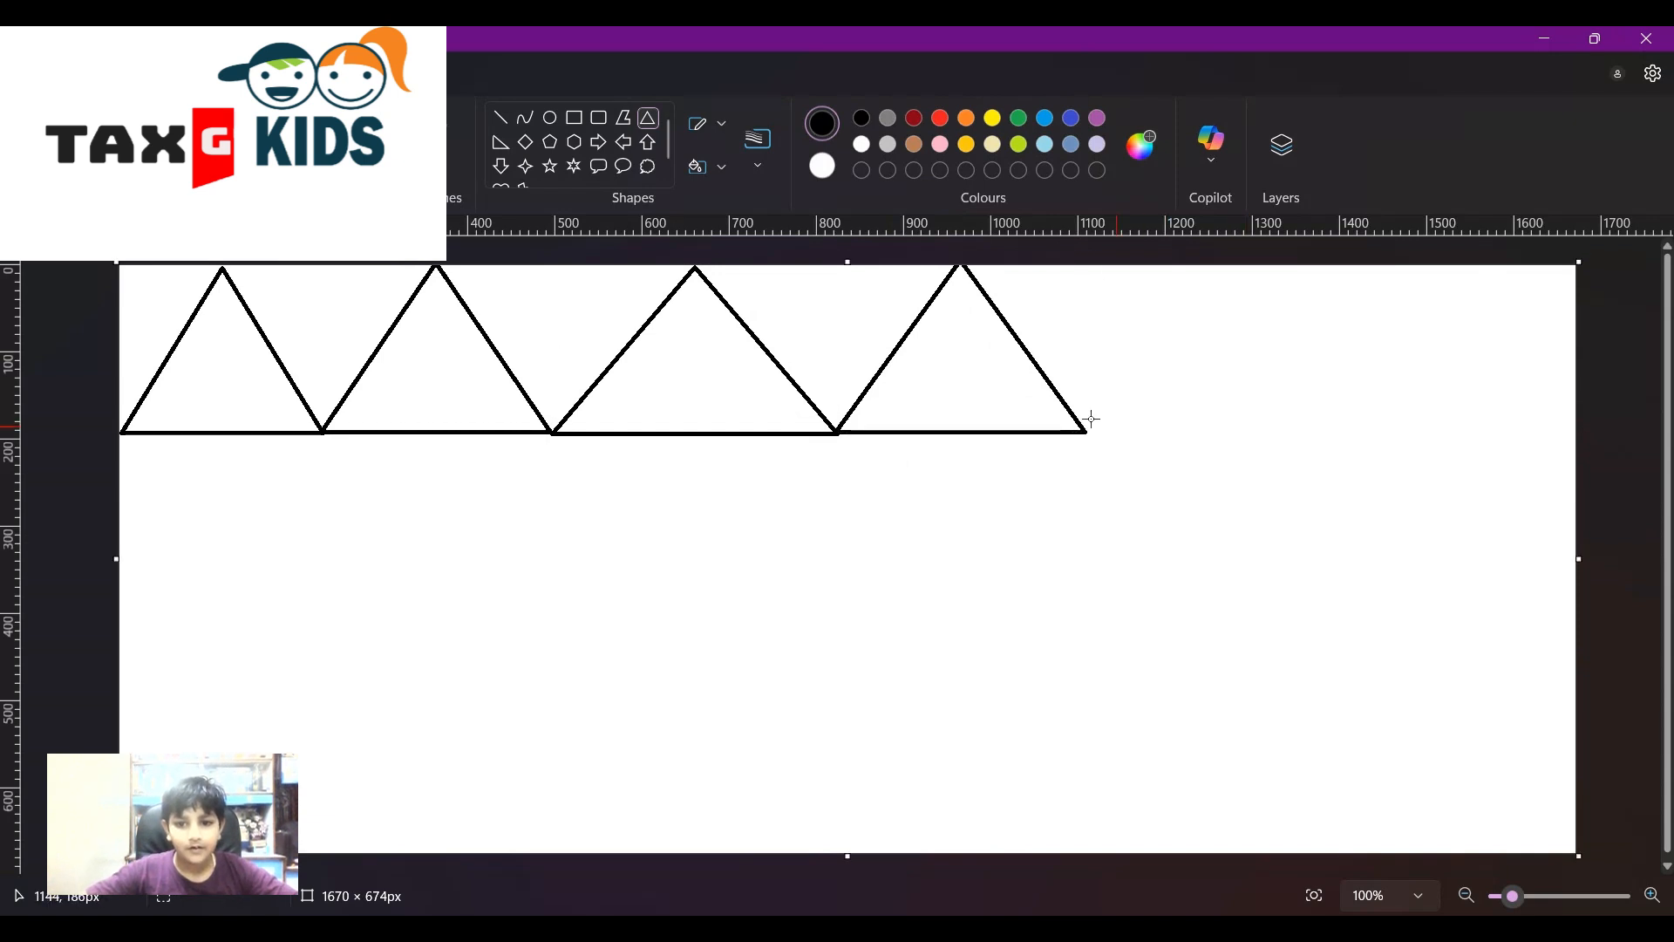
drag(1086, 432, 1313, 264)
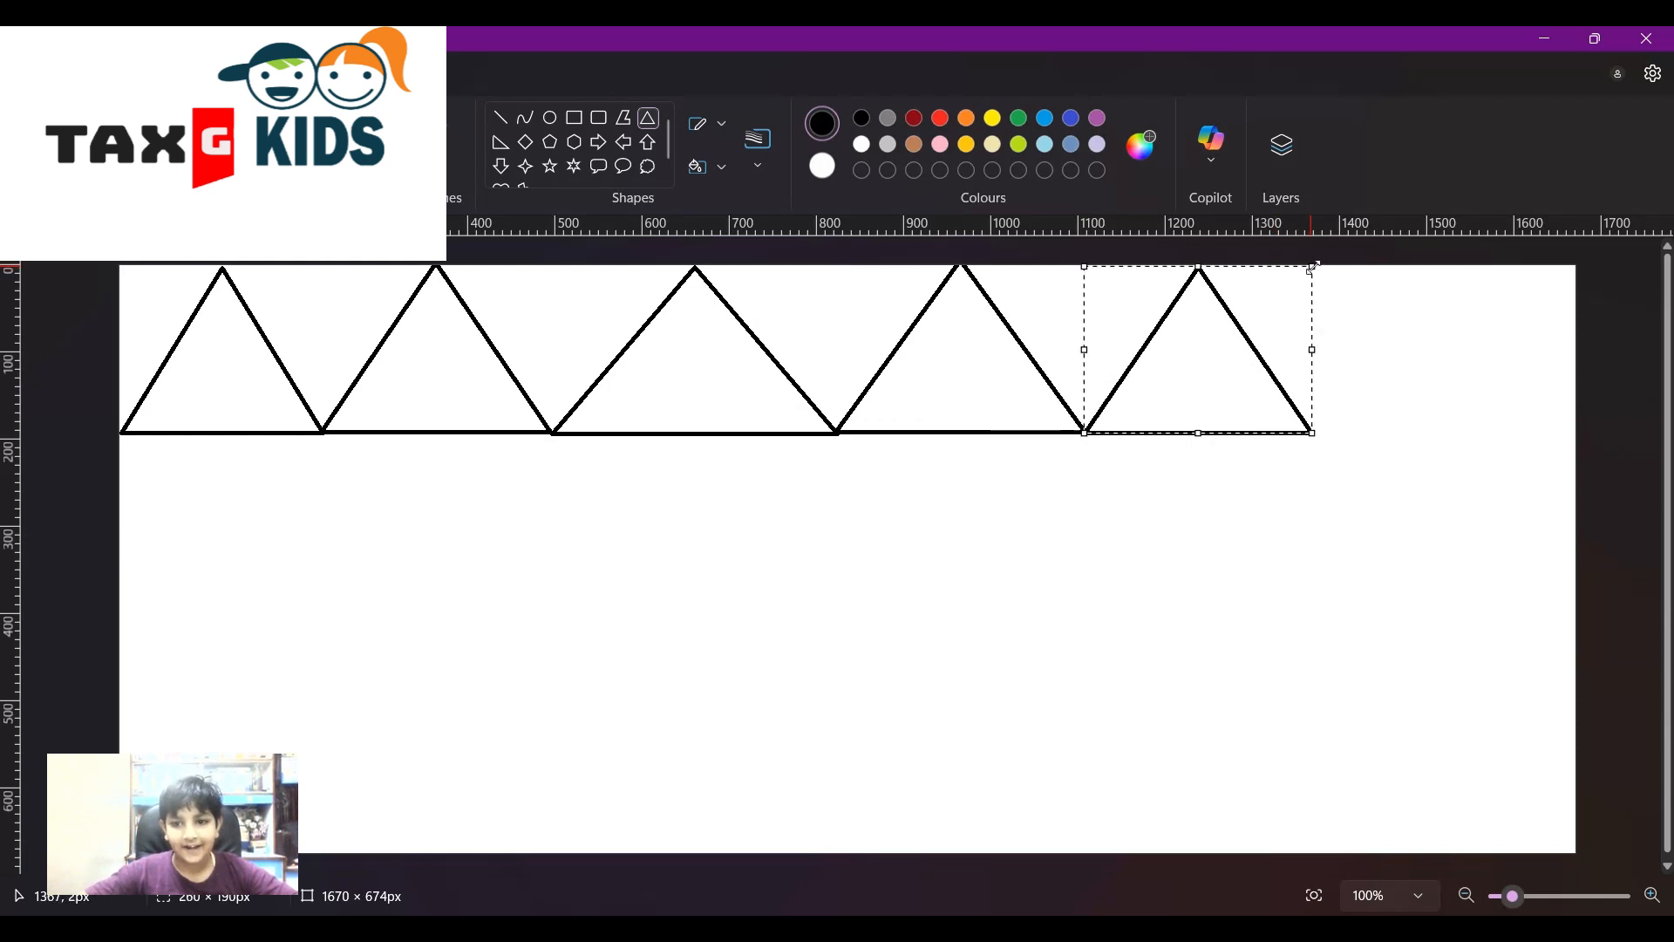
click(1392, 530)
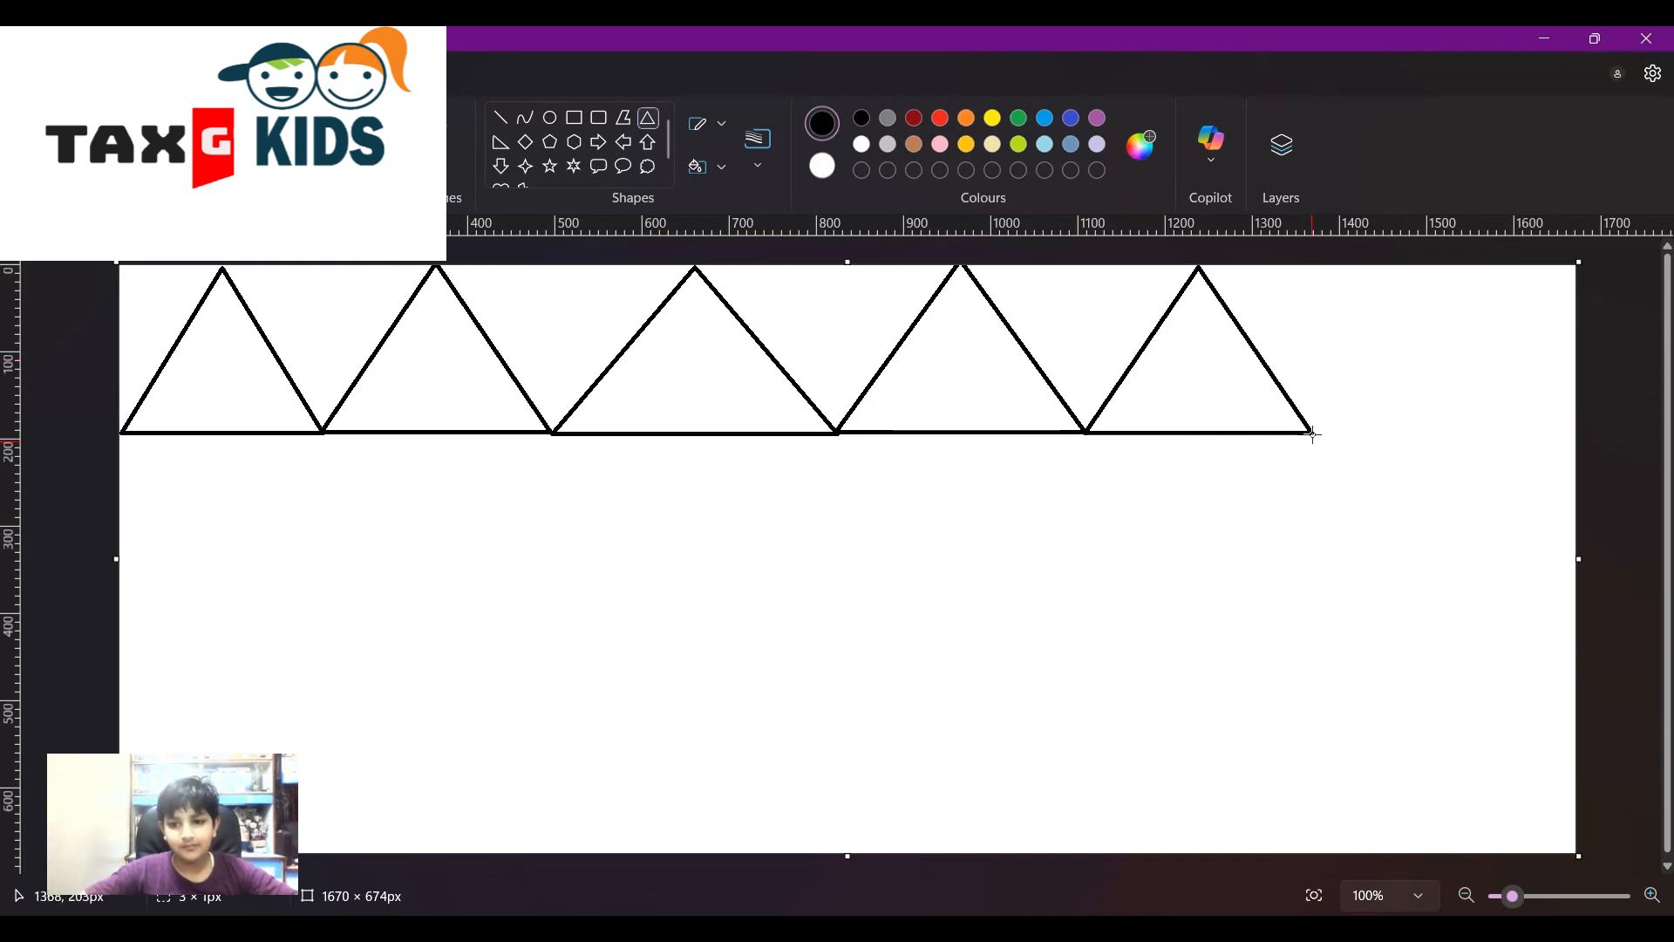
drag(1309, 433, 1574, 259)
click(1475, 580)
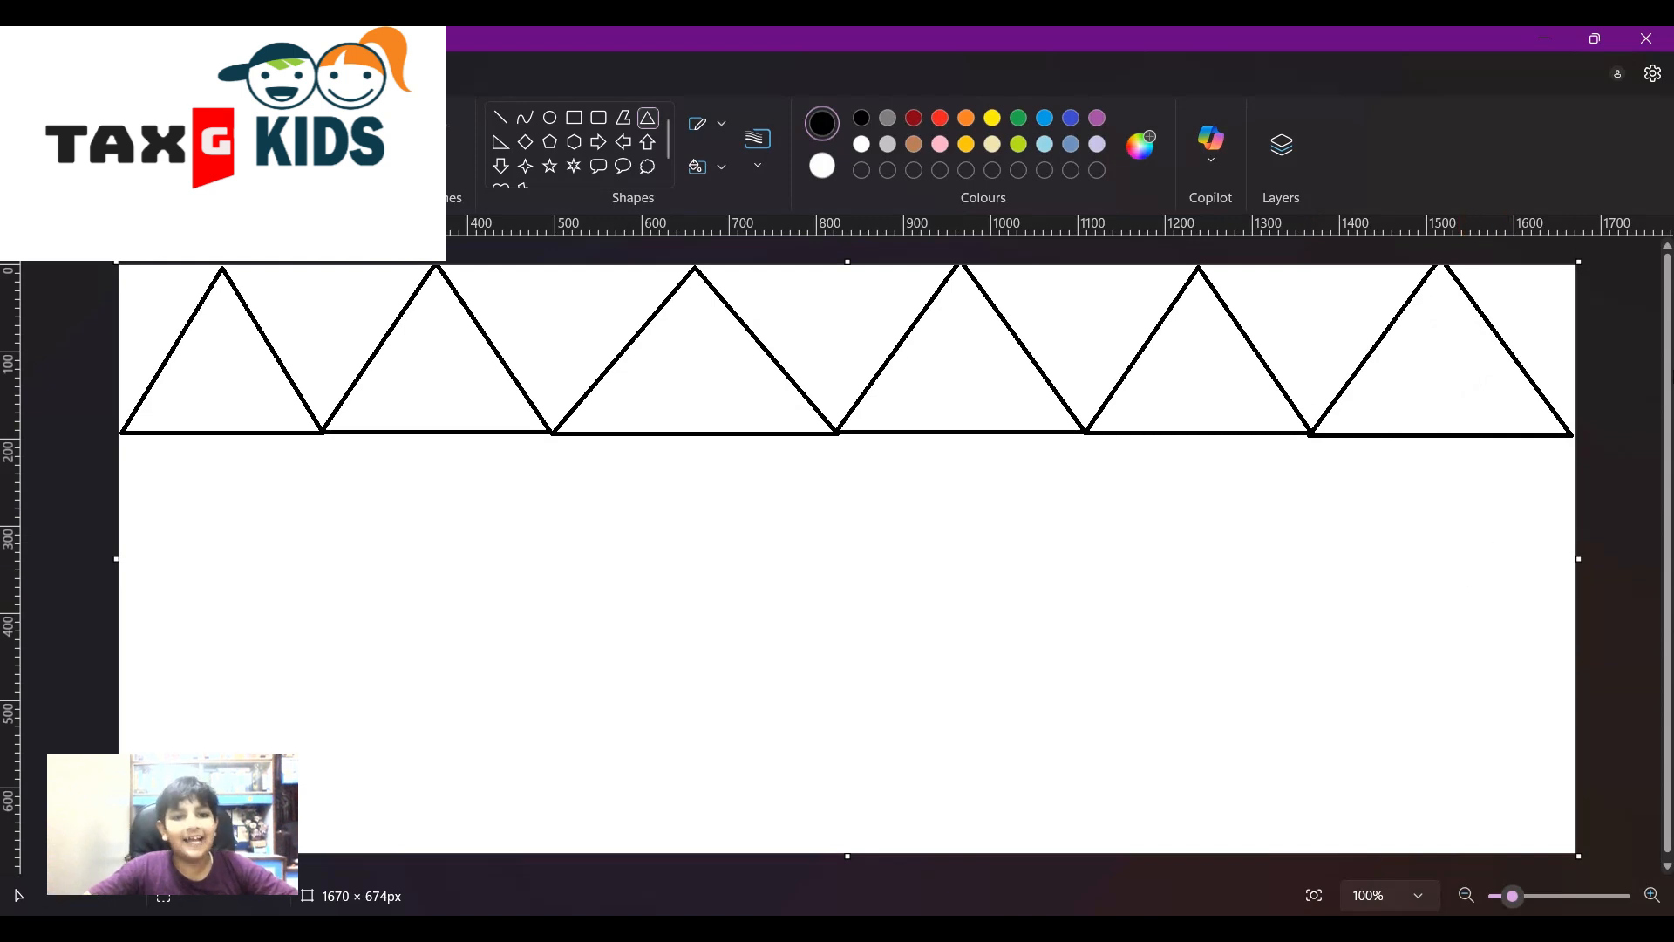
- Draw a straight line along the bases of the triangle mountains
click(500, 117)
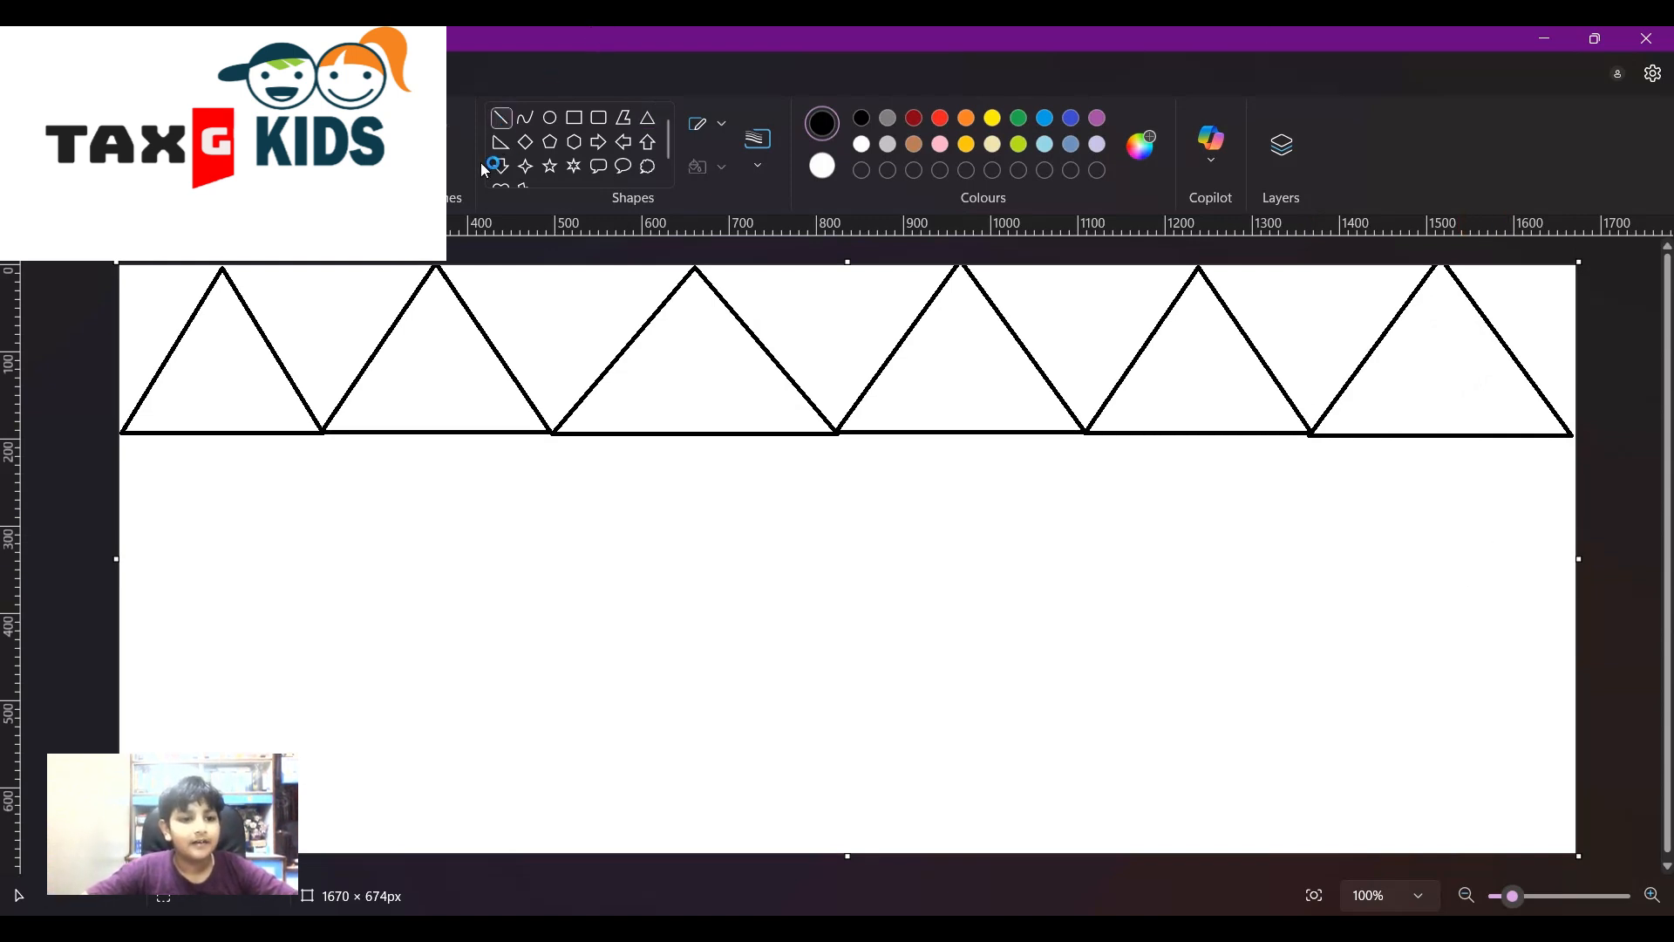
mouse_move(135, 433)
mouse_down()
mouse_move(601, 471)
mouse_move(1413, 482)
mouse_move(1619, 415)
mouse_move(1642, 436)
mouse_up()
click(1286, 591)
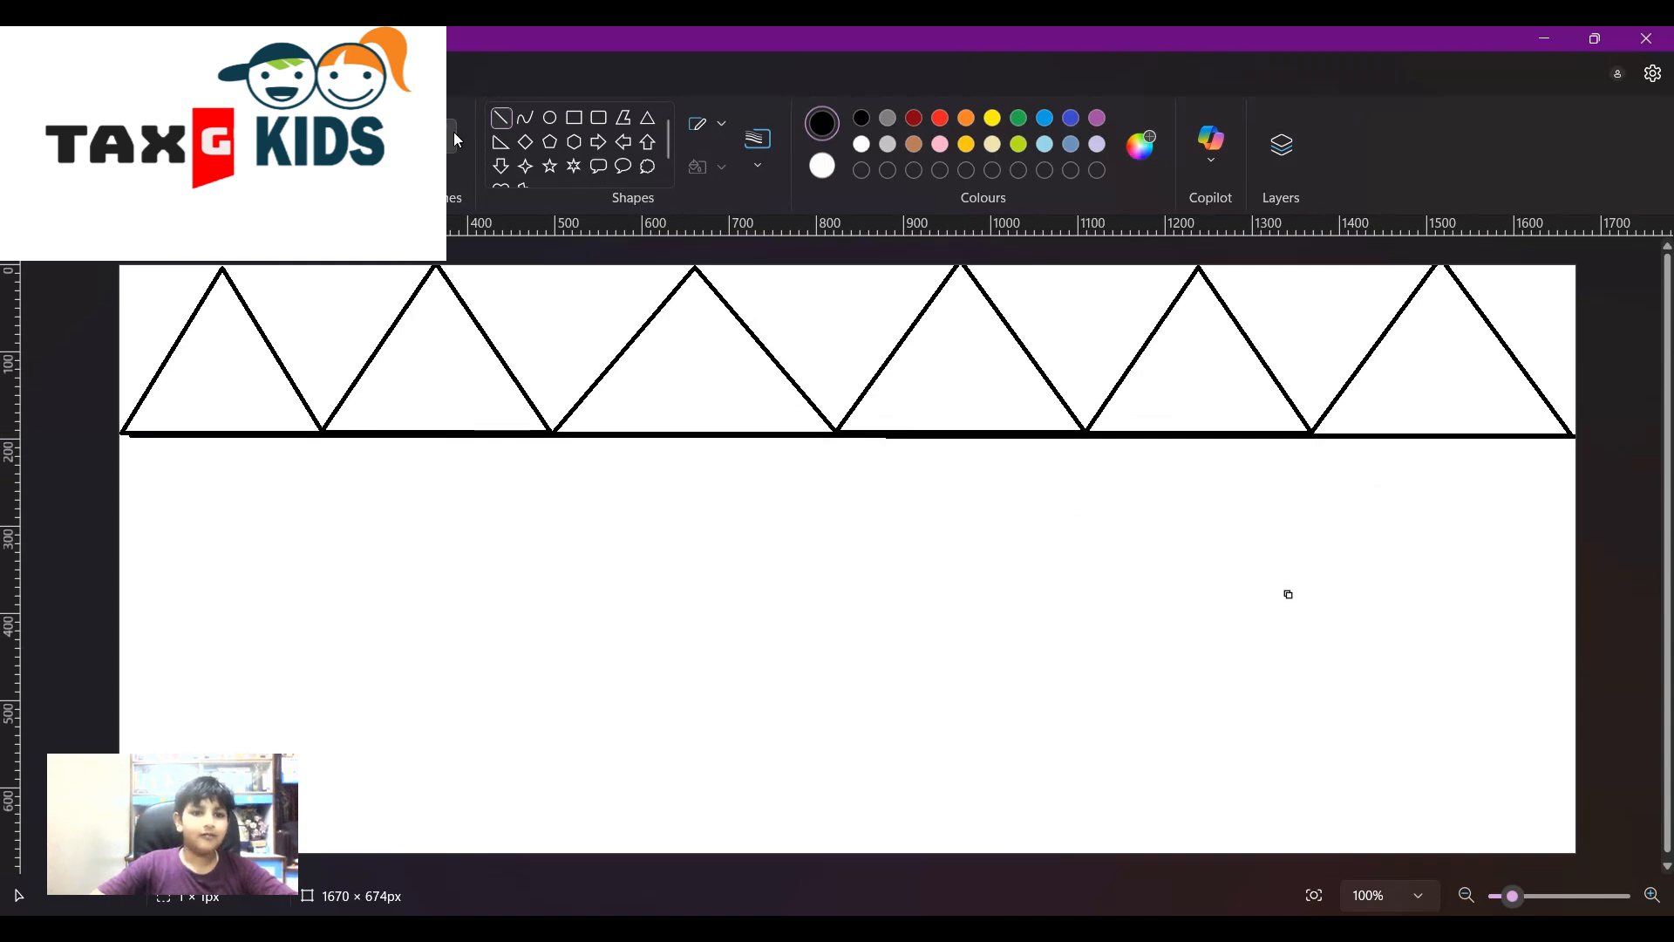
- Draw a curved arc as a sun between the third and fourth triangles
click(526, 117)
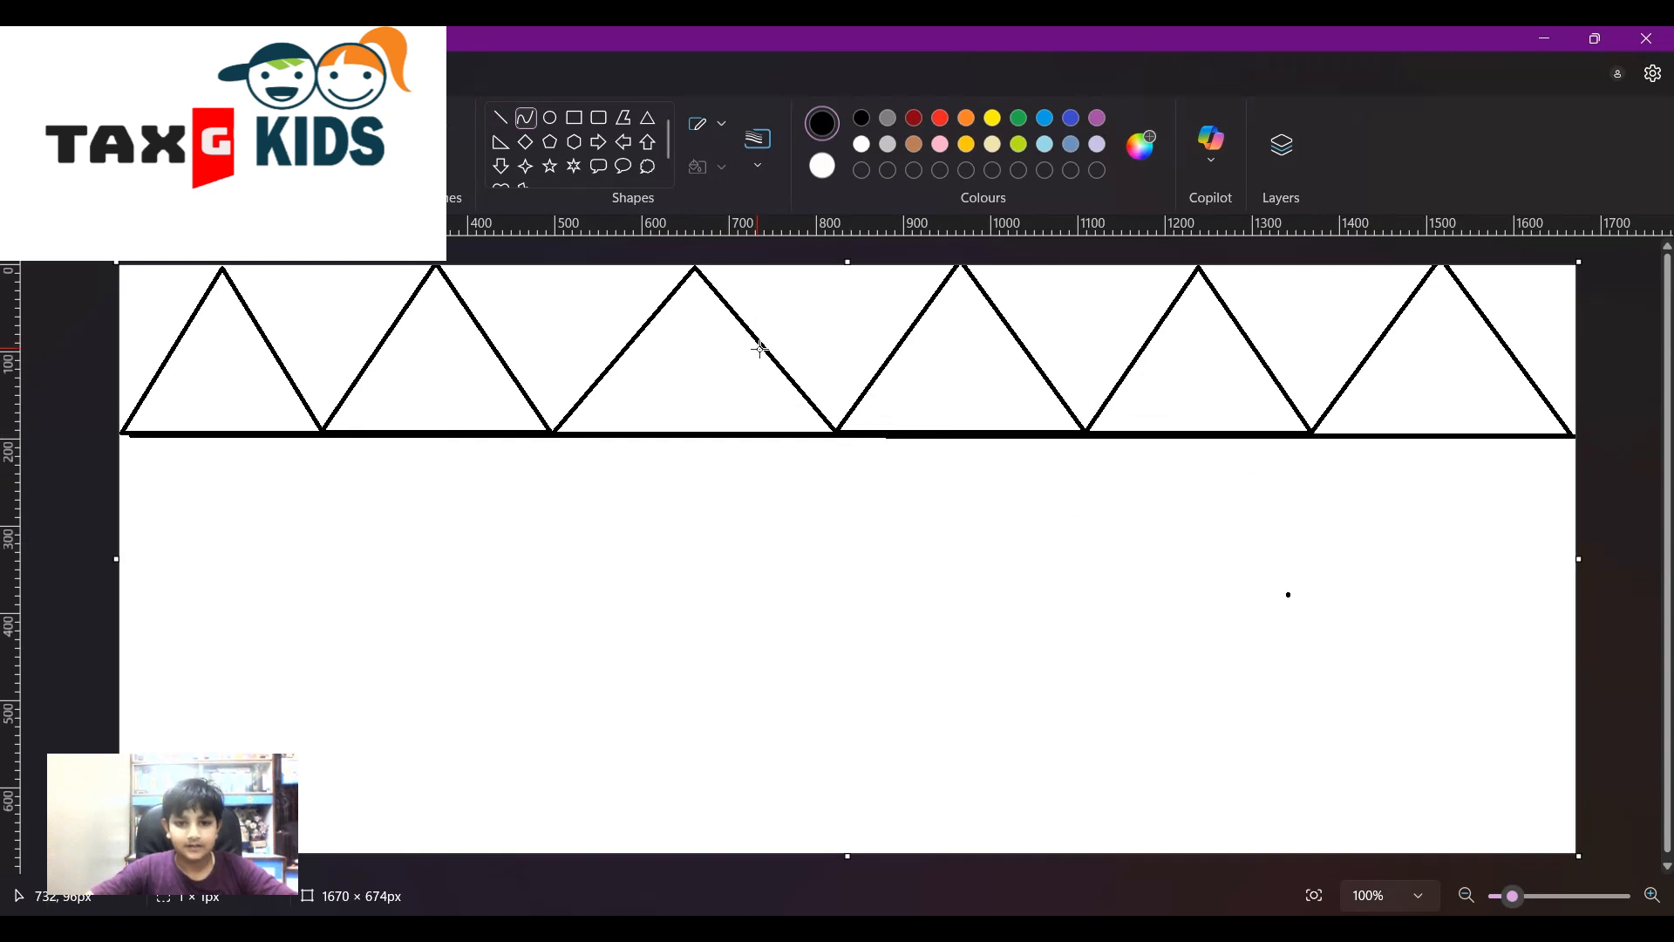
drag(760, 349, 856, 317)
click(875, 569)
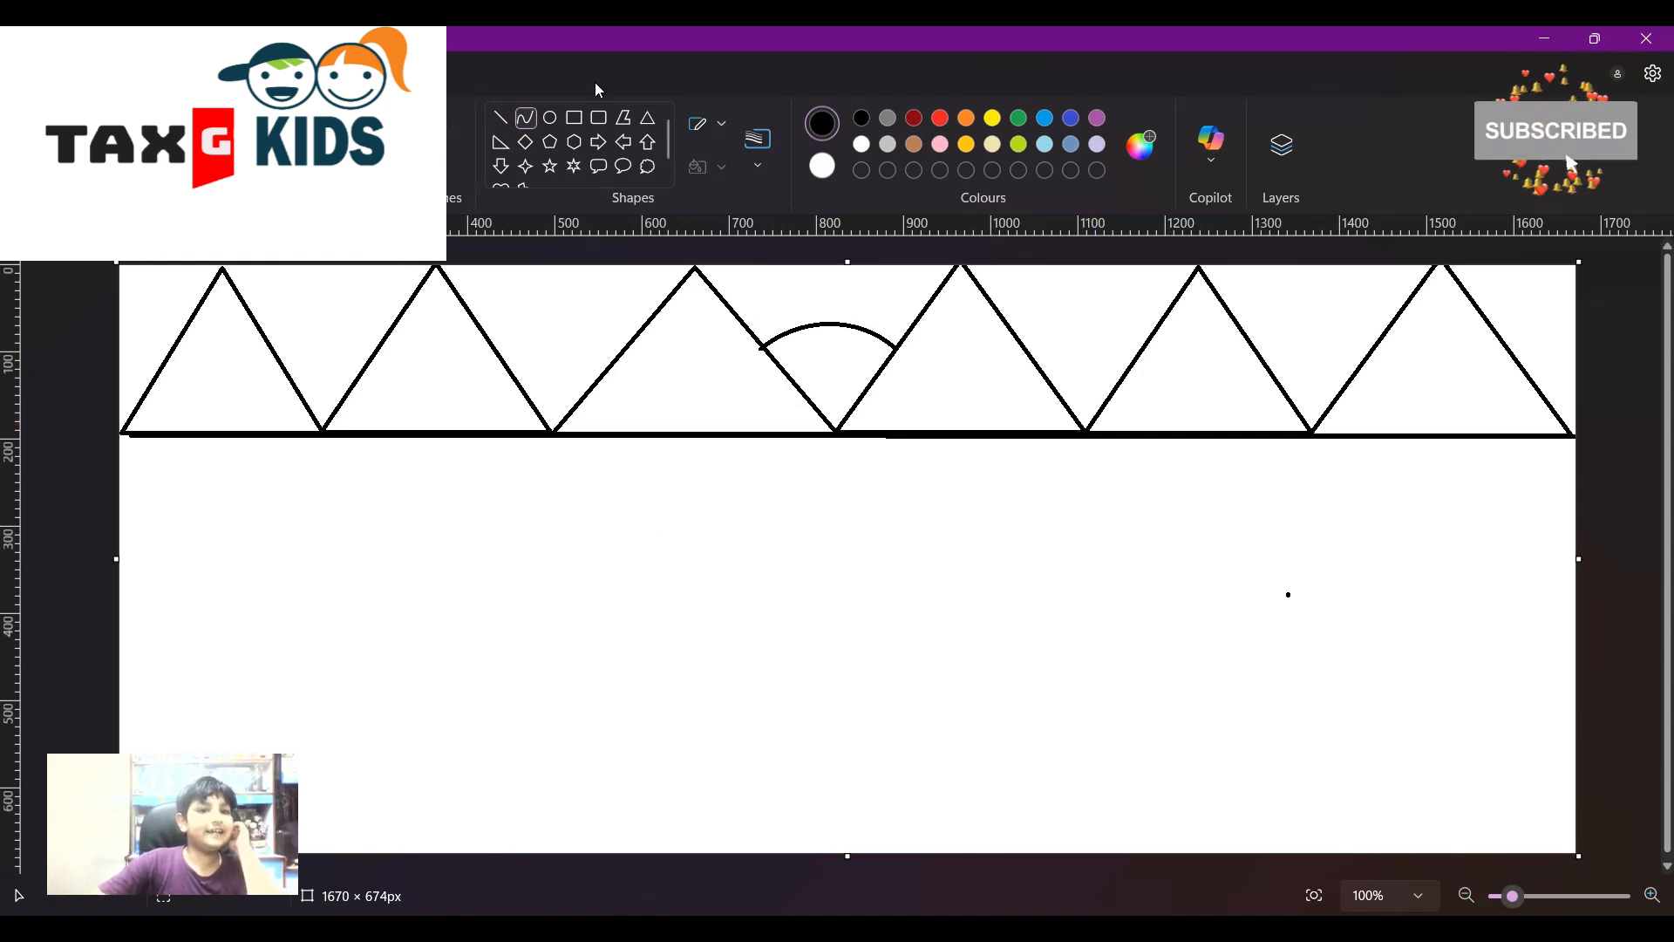
- Draw a tall rectangle from the mountains' base line down to the canvas bottom
click(578, 125)
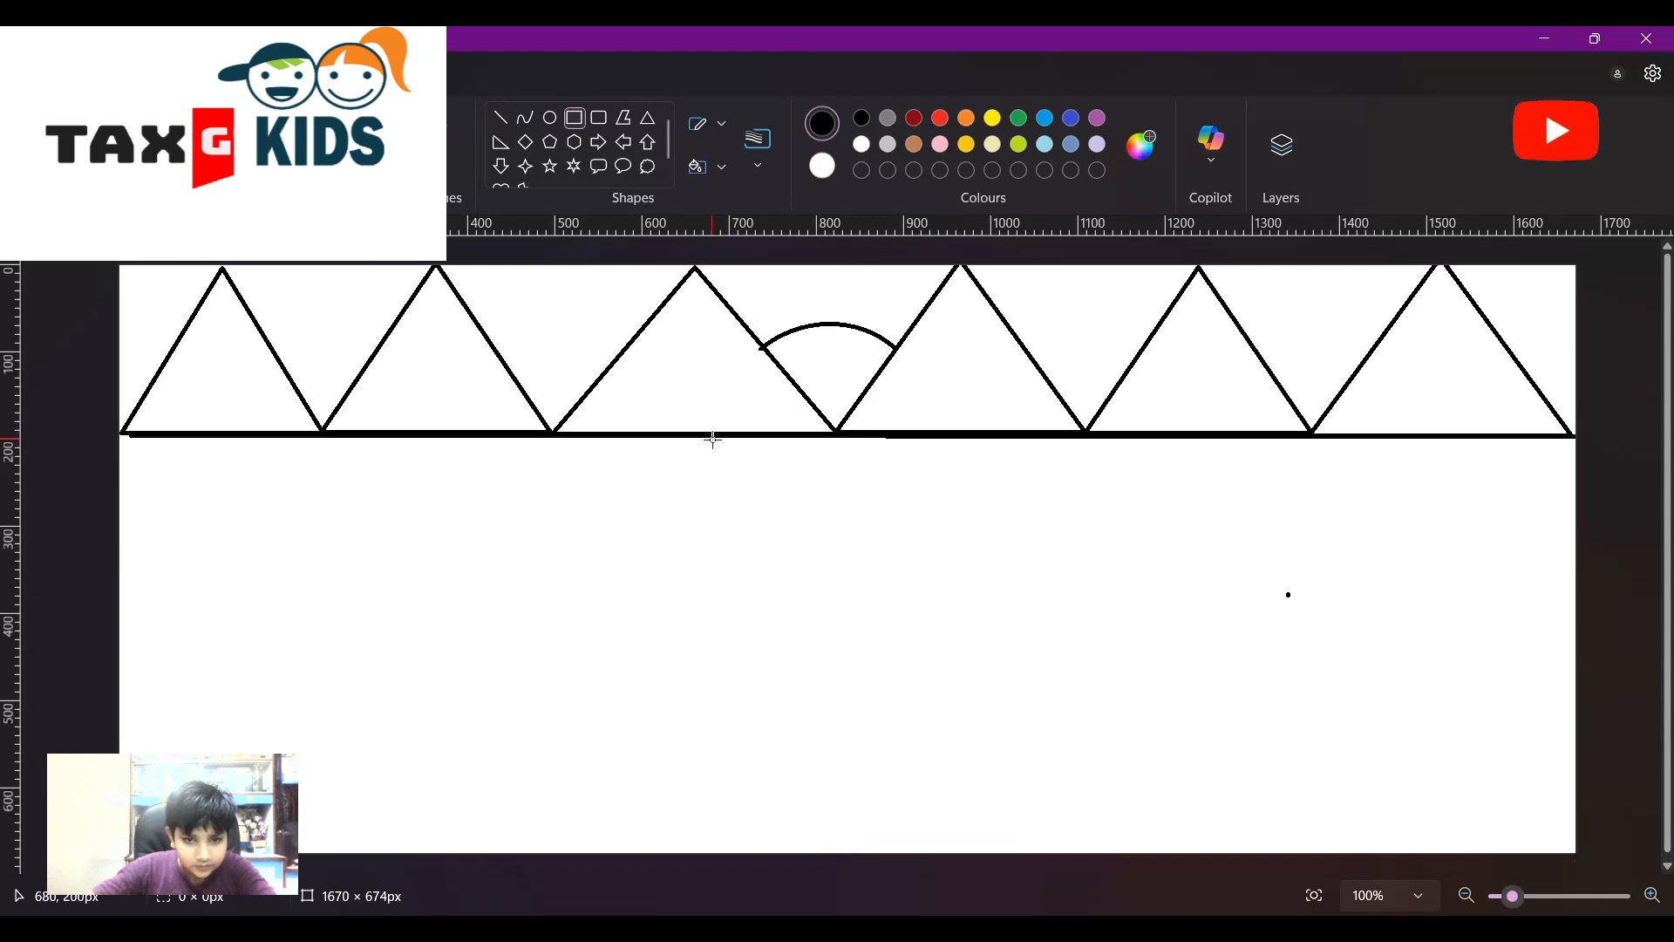
drag(725, 445, 949, 899)
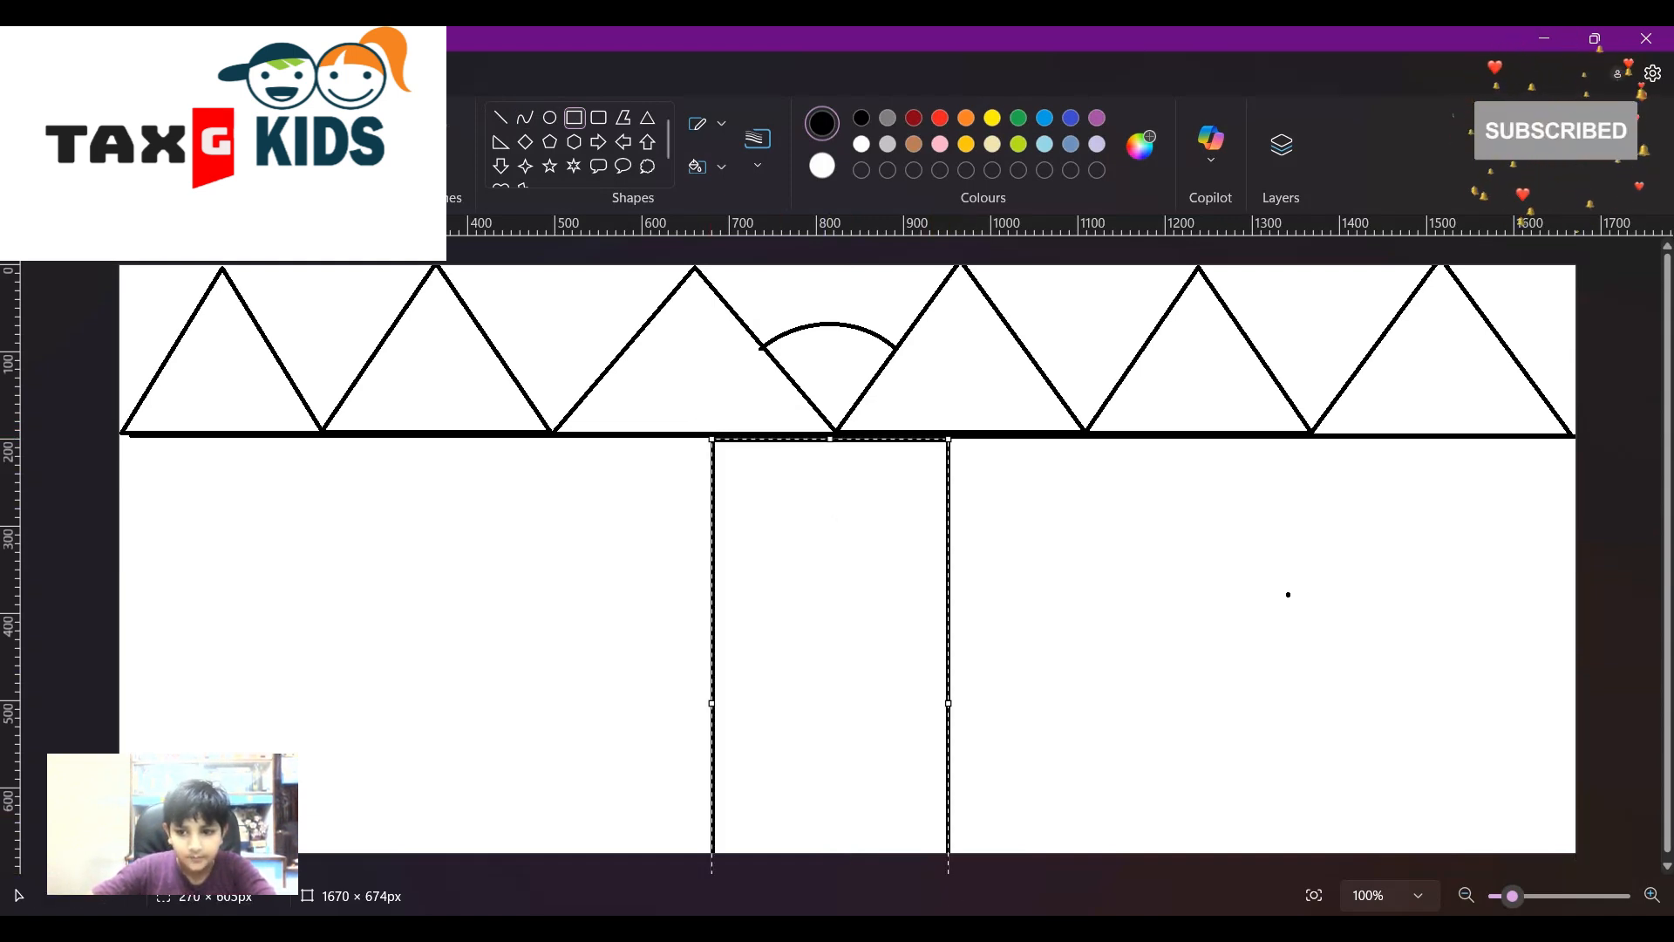
click(1116, 707)
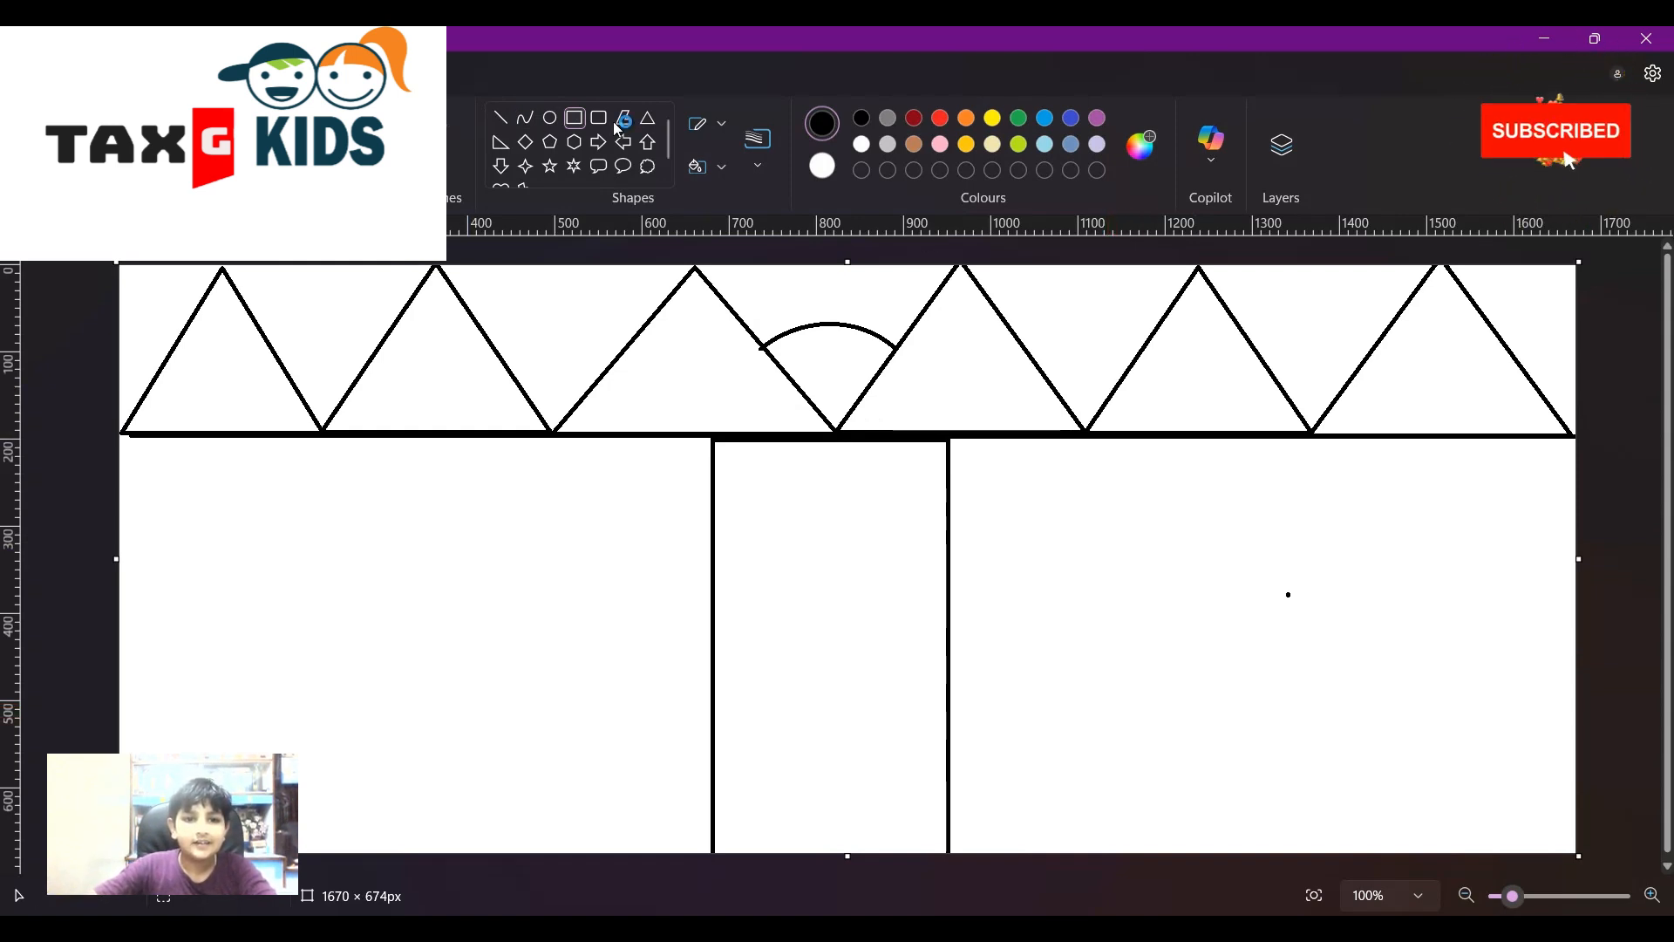
click(527, 122)
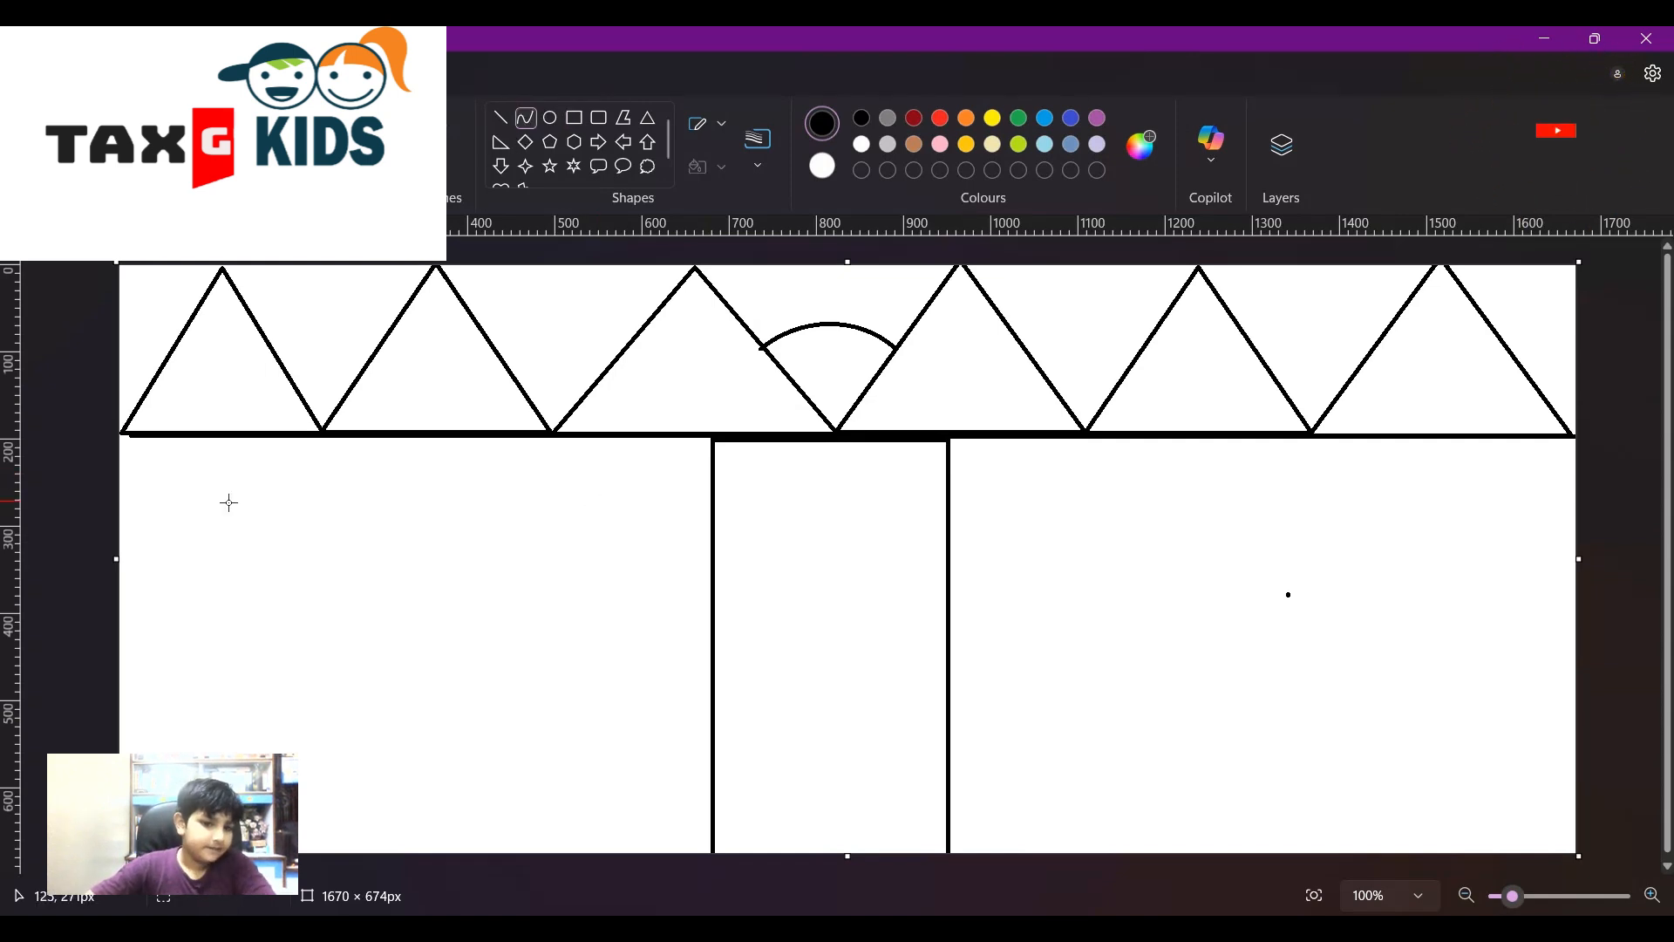
- Draw two inward-bowing curves in the lower left as the tree trunk's sides
drag(256, 561, 260, 764)
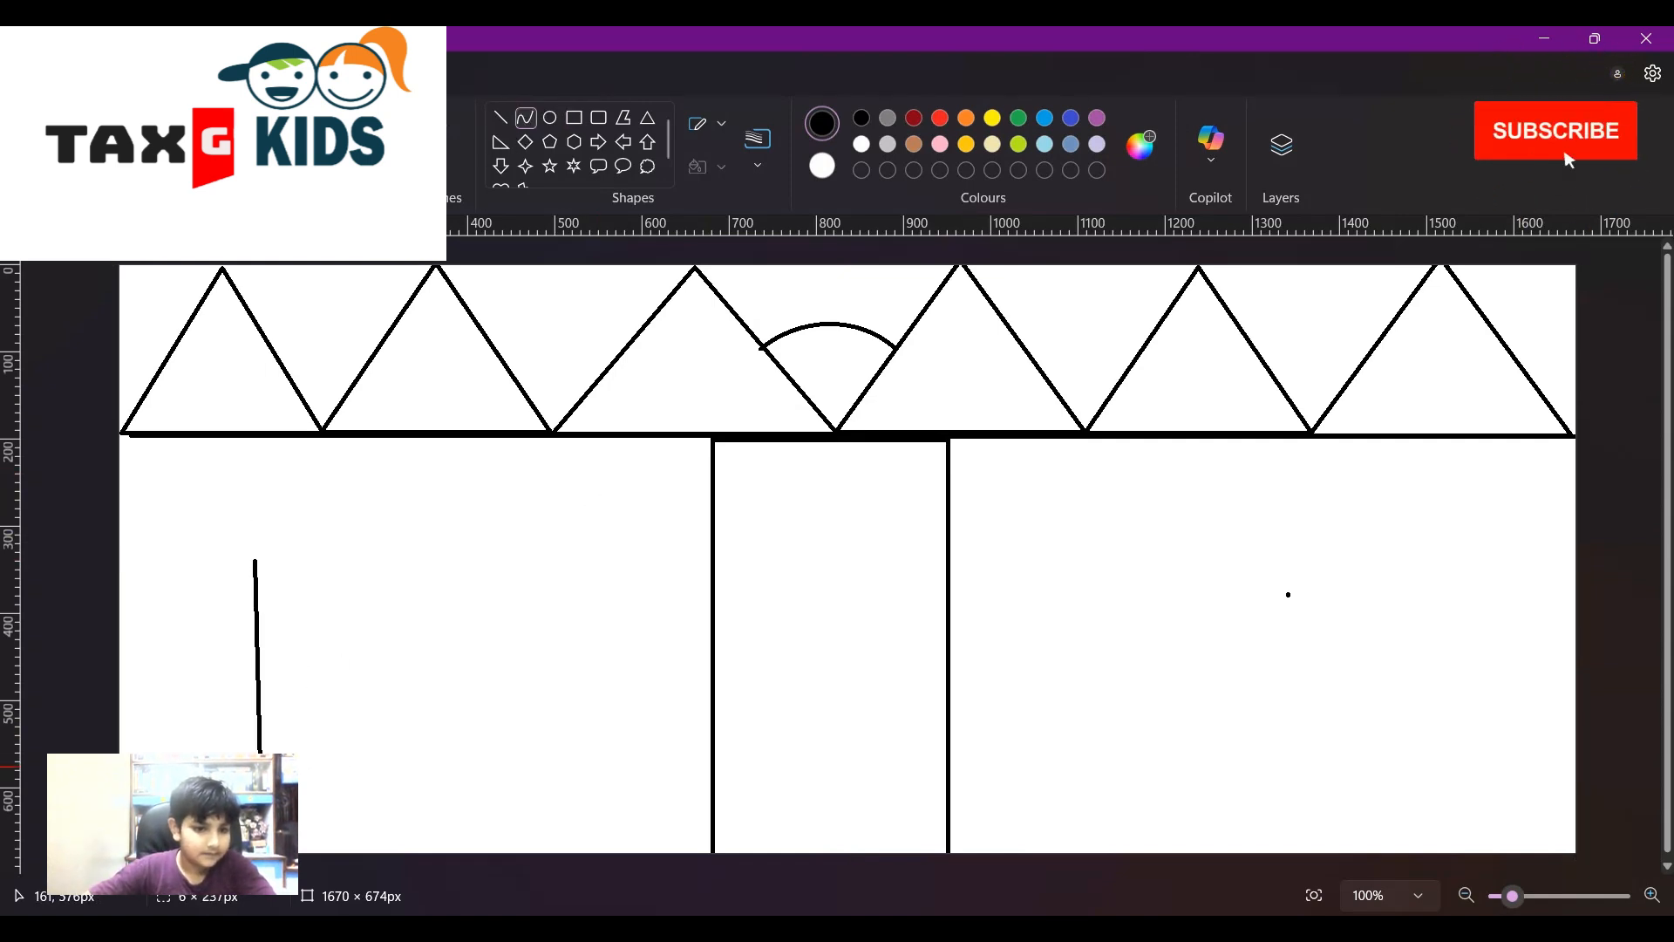
drag(252, 621, 304, 628)
drag(288, 690, 279, 723)
click(441, 679)
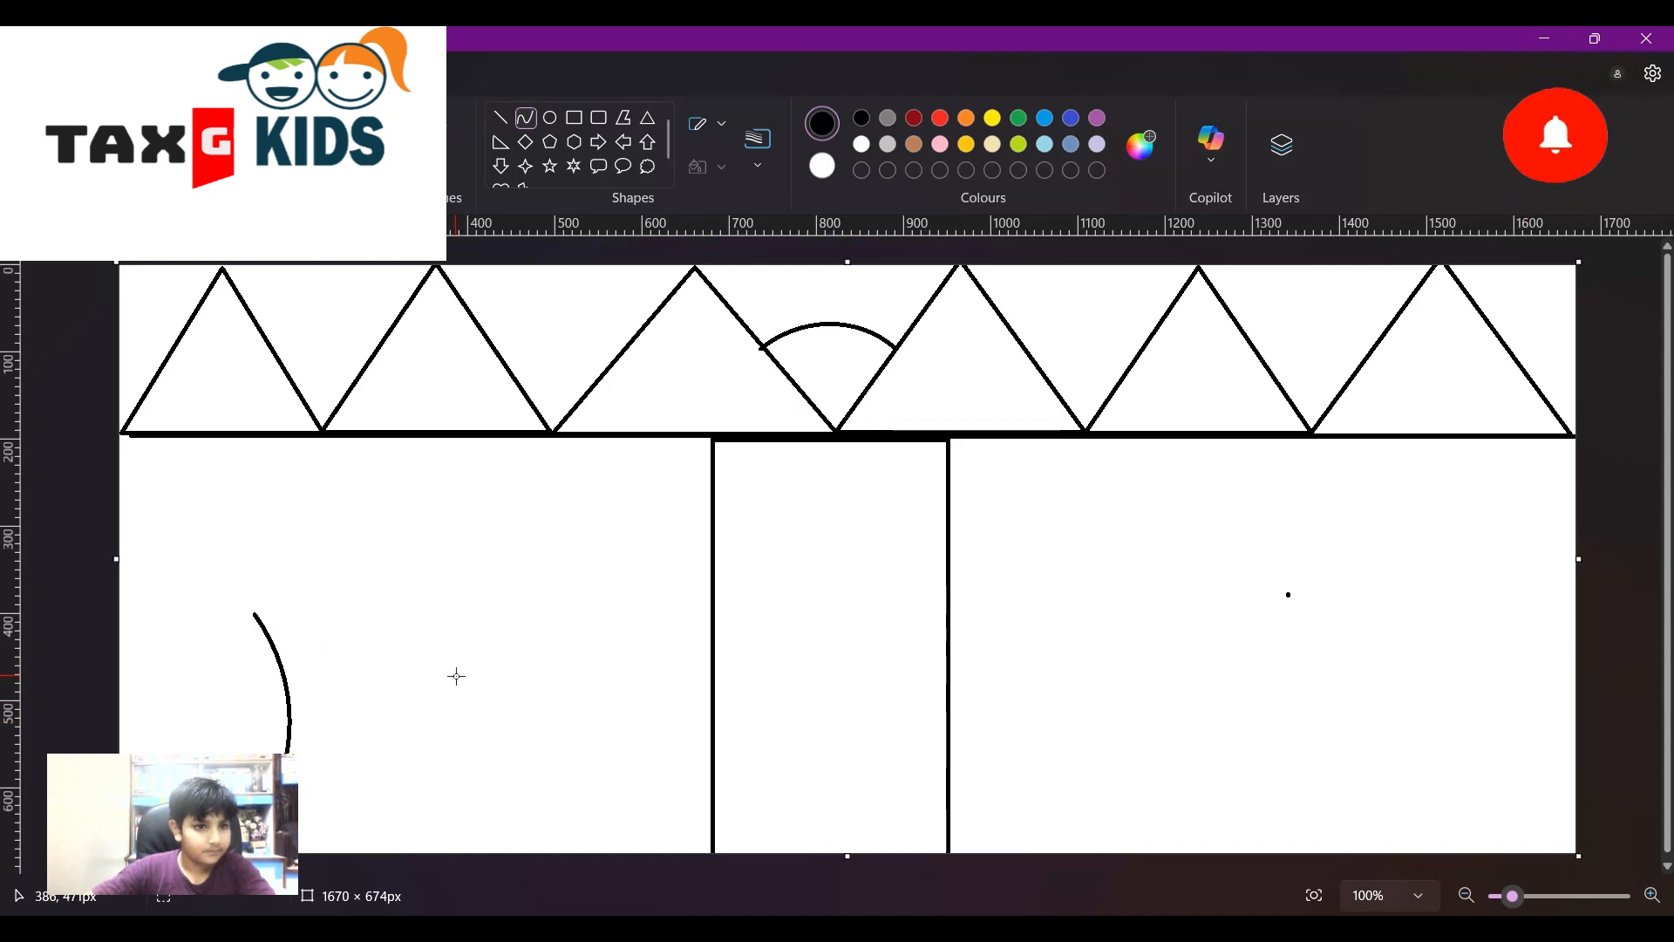
mouse_move(384, 619)
mouse_down()
mouse_move(370, 649)
mouse_move(406, 811)
mouse_move(354, 768)
mouse_move(370, 708)
mouse_move(359, 719)
mouse_up()
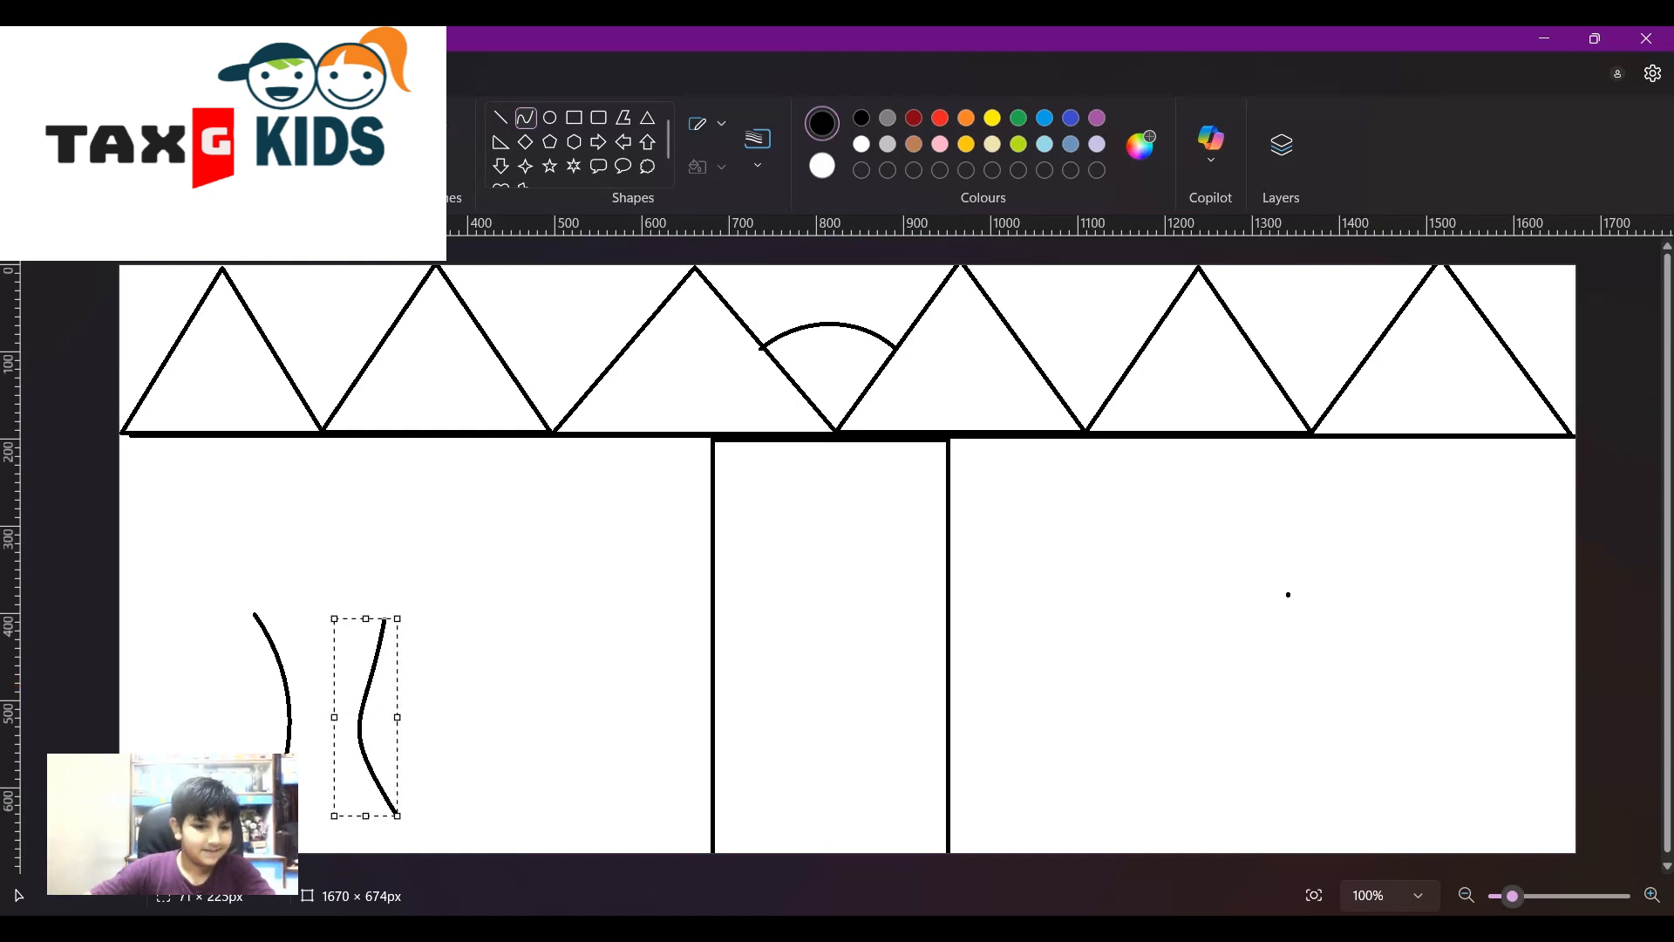
key(Delete)
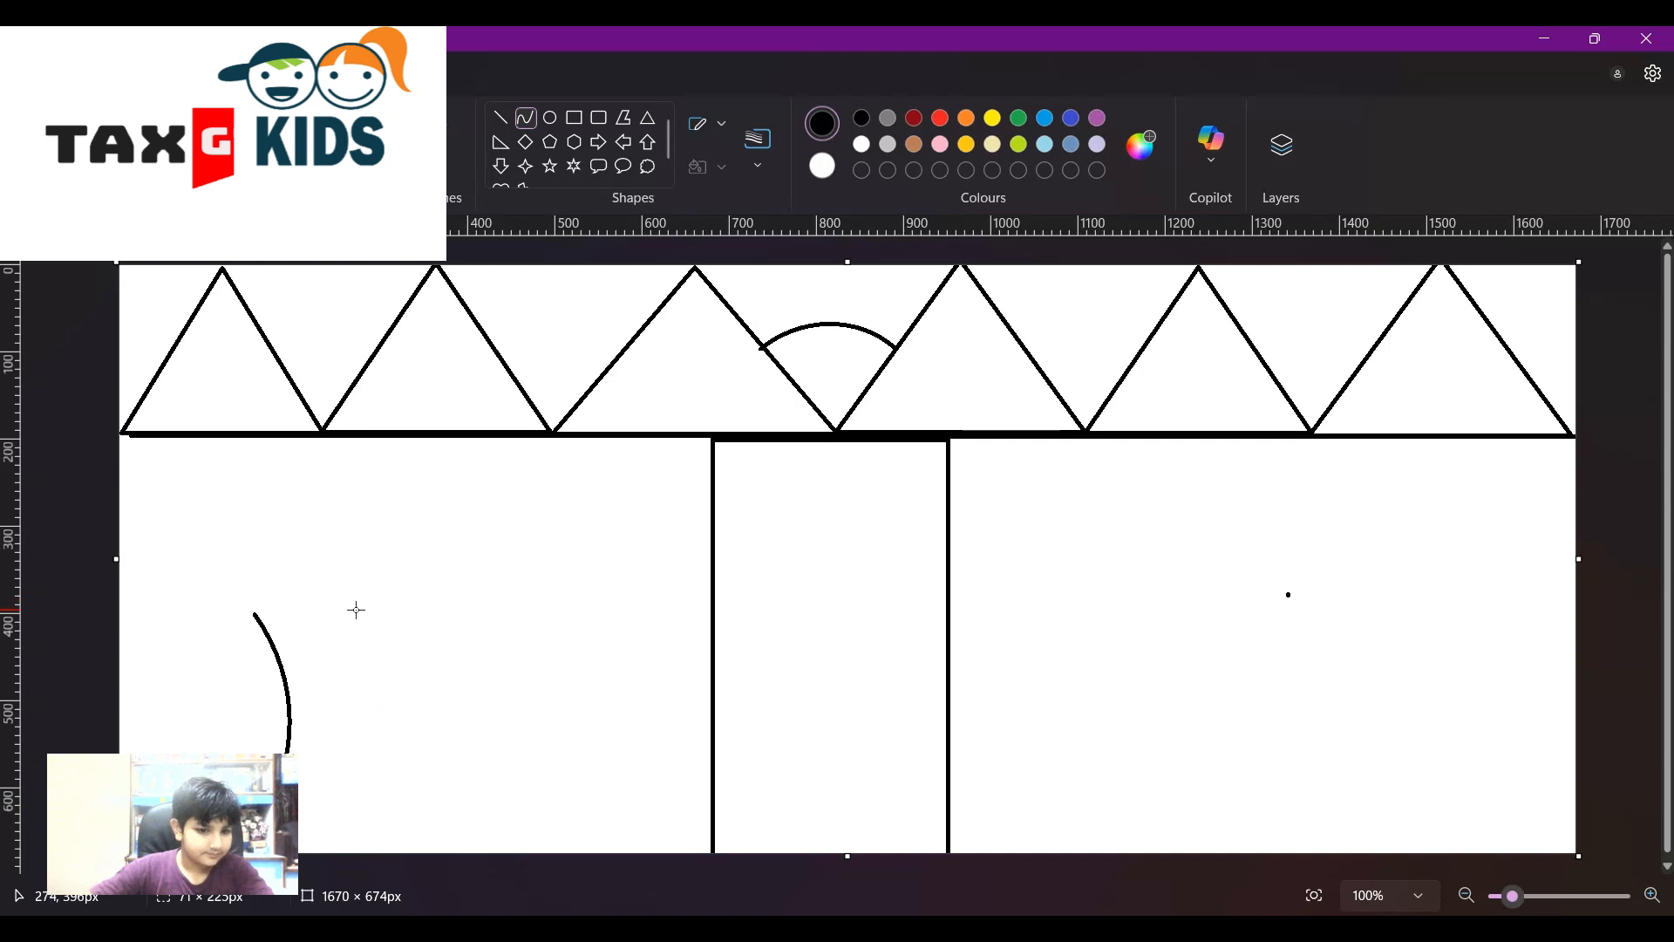
drag(357, 651, 354, 804)
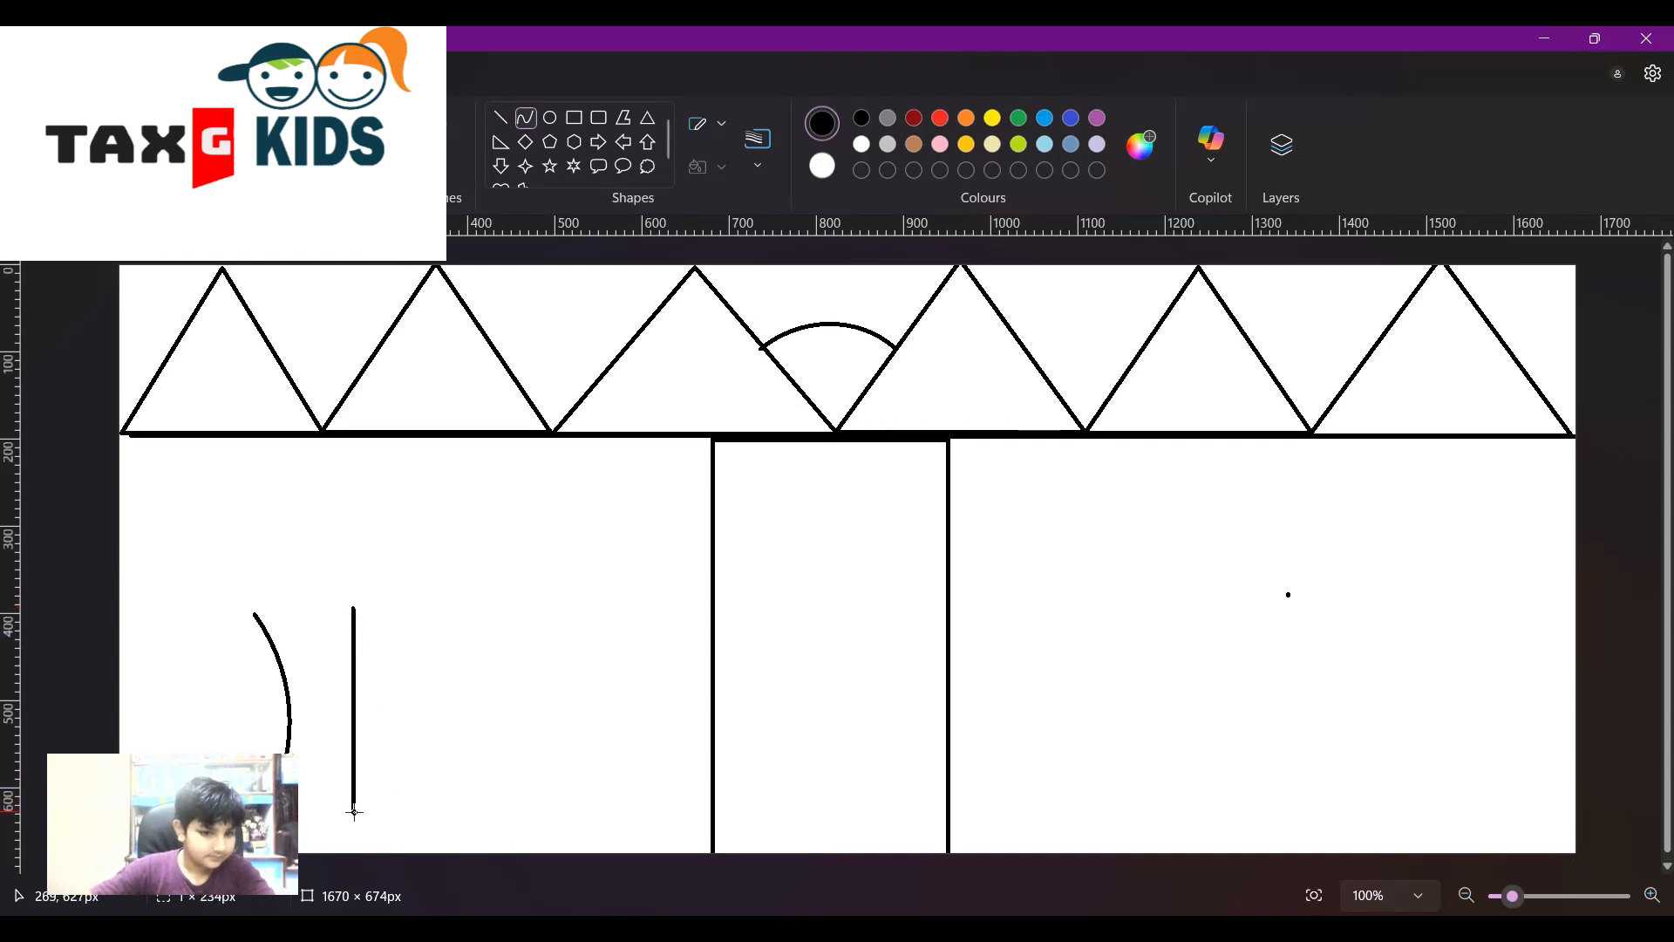
mouse_move(359, 733)
mouse_down()
mouse_move(334, 737)
mouse_move(331, 709)
mouse_move(339, 745)
mouse_move(367, 717)
mouse_up()
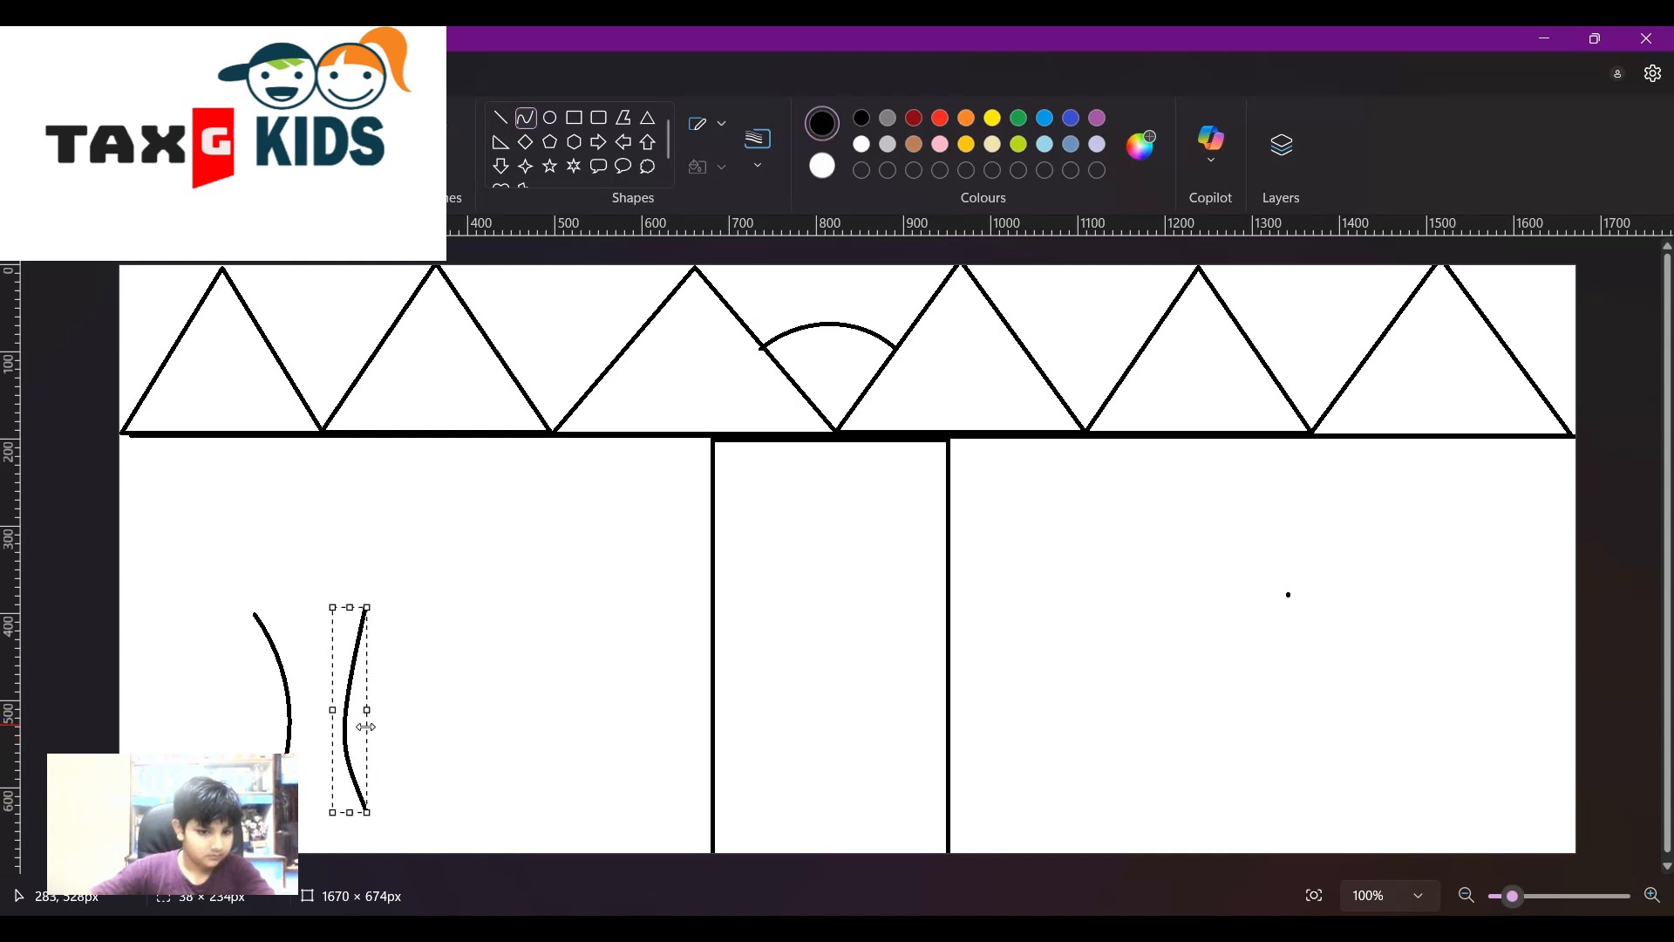
click(490, 758)
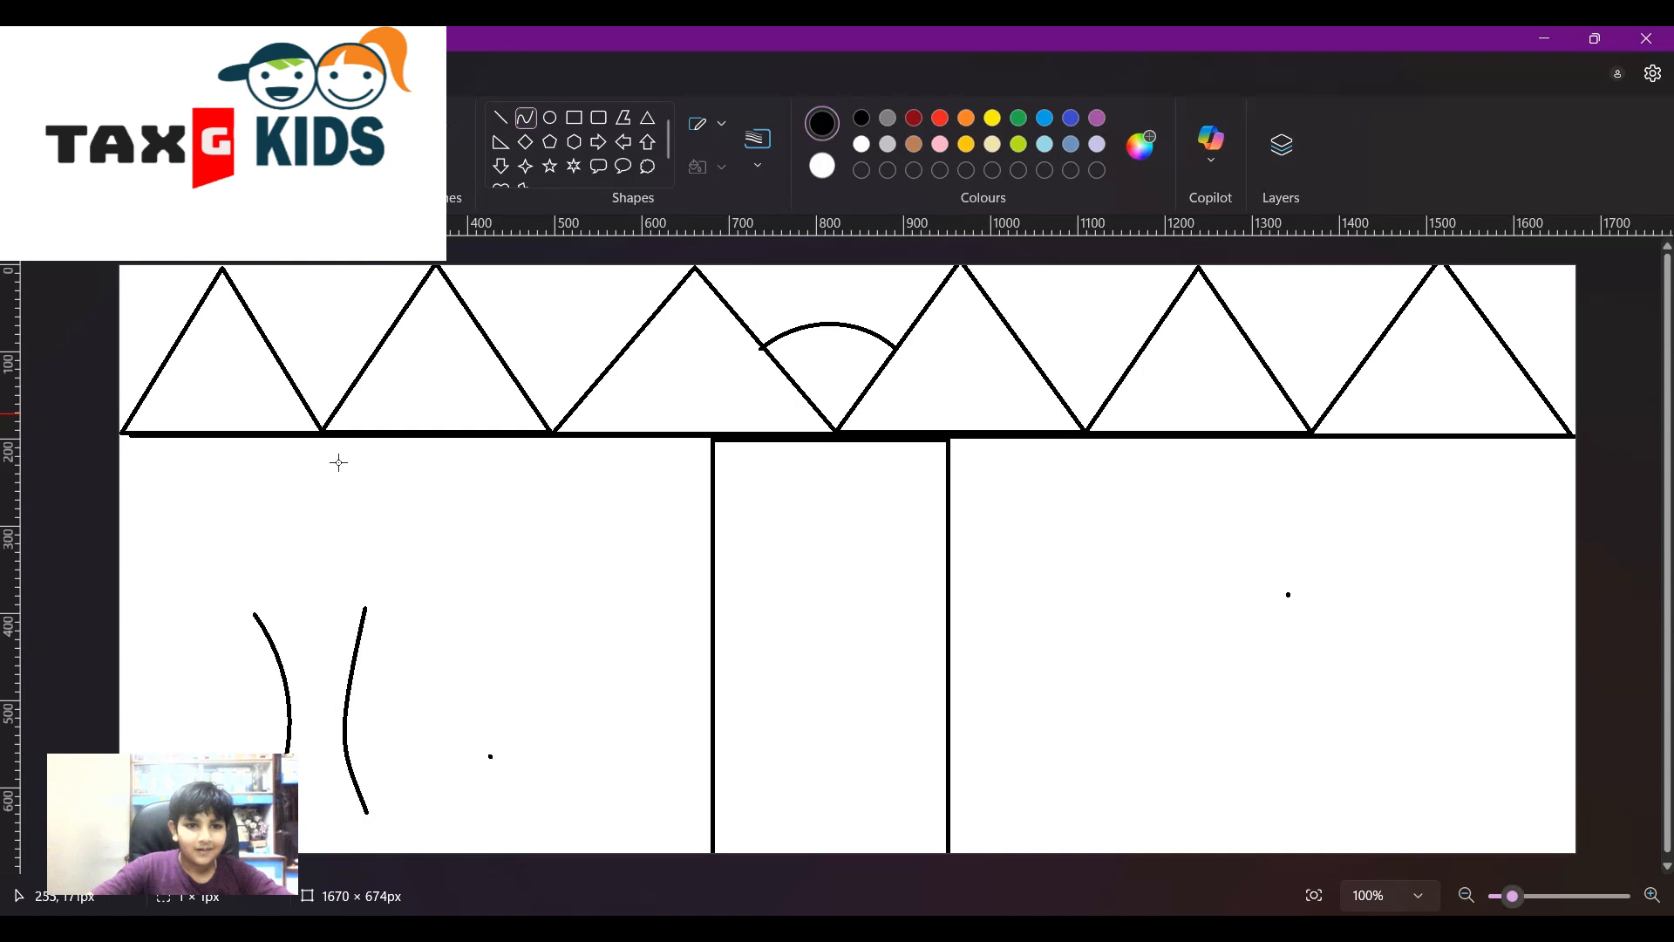
- Draw a short line across the trunk top and a V-shaped fork beneath it
click(506, 123)
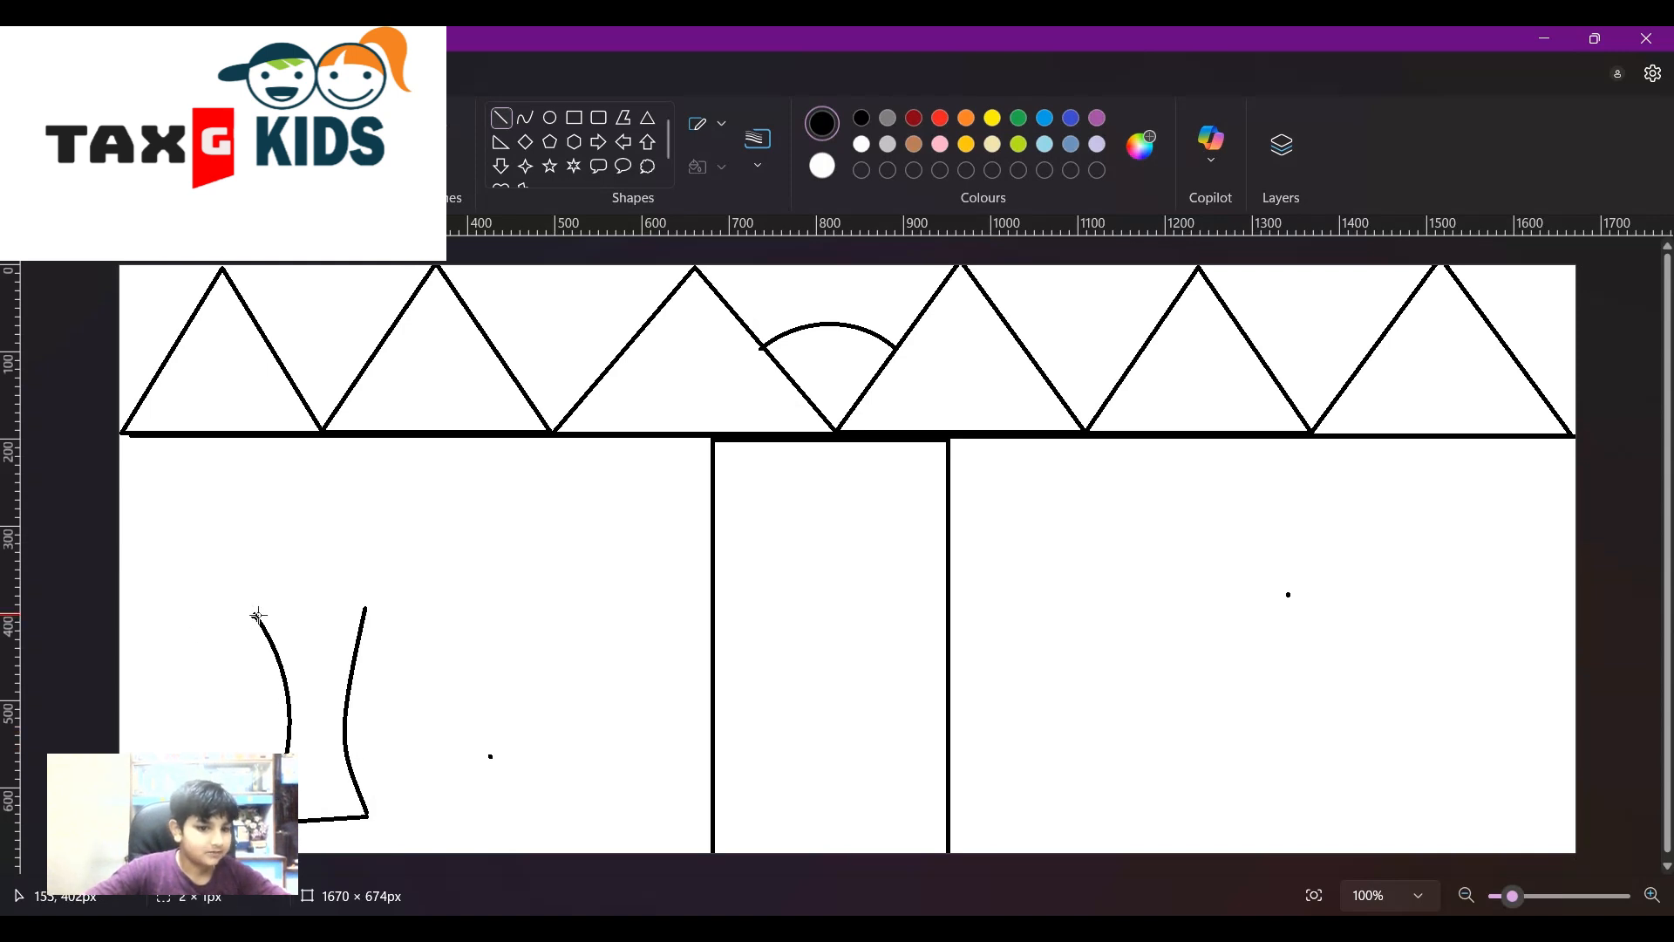
drag(282, 611, 332, 616)
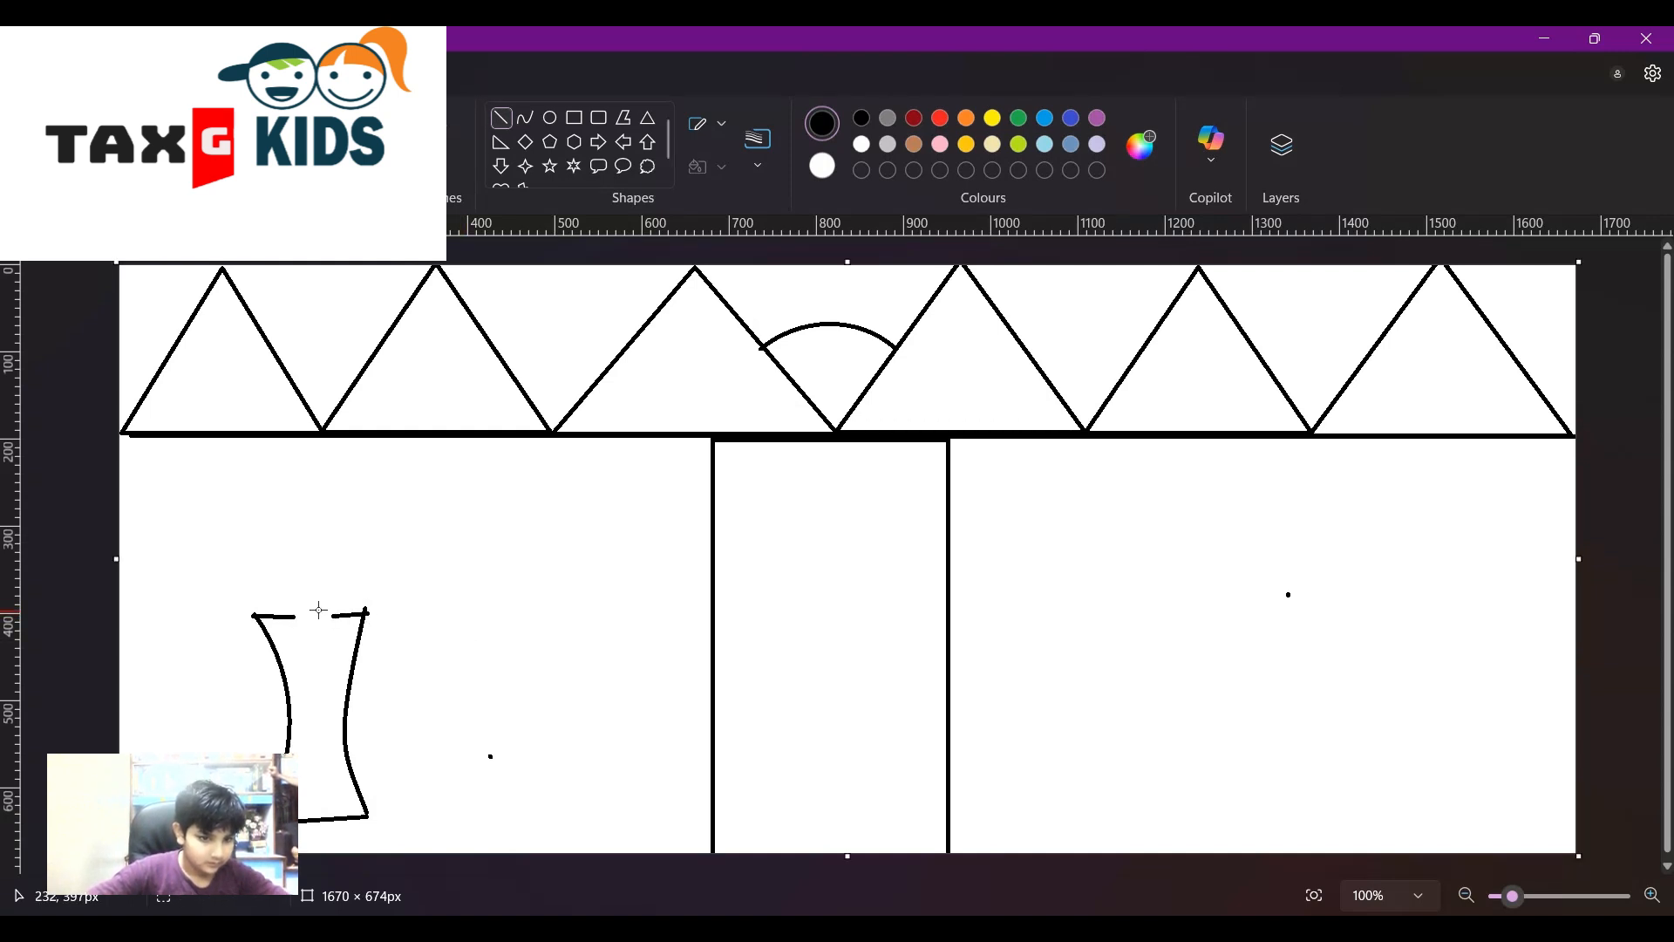
drag(296, 616, 312, 676)
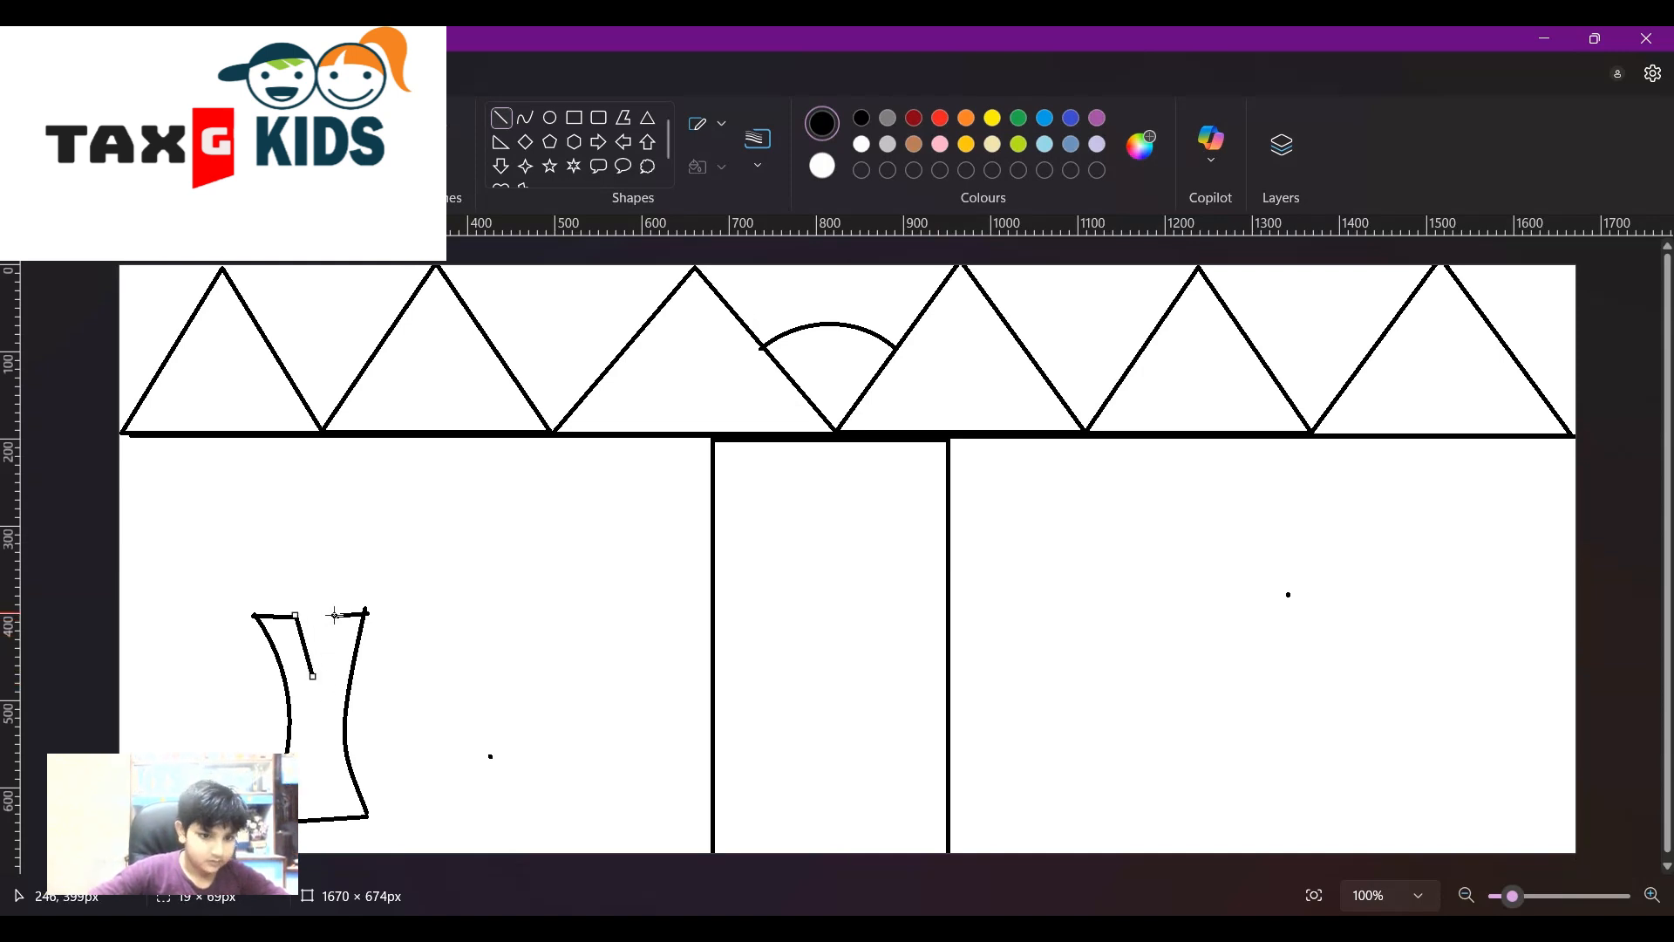
drag(336, 618, 316, 677)
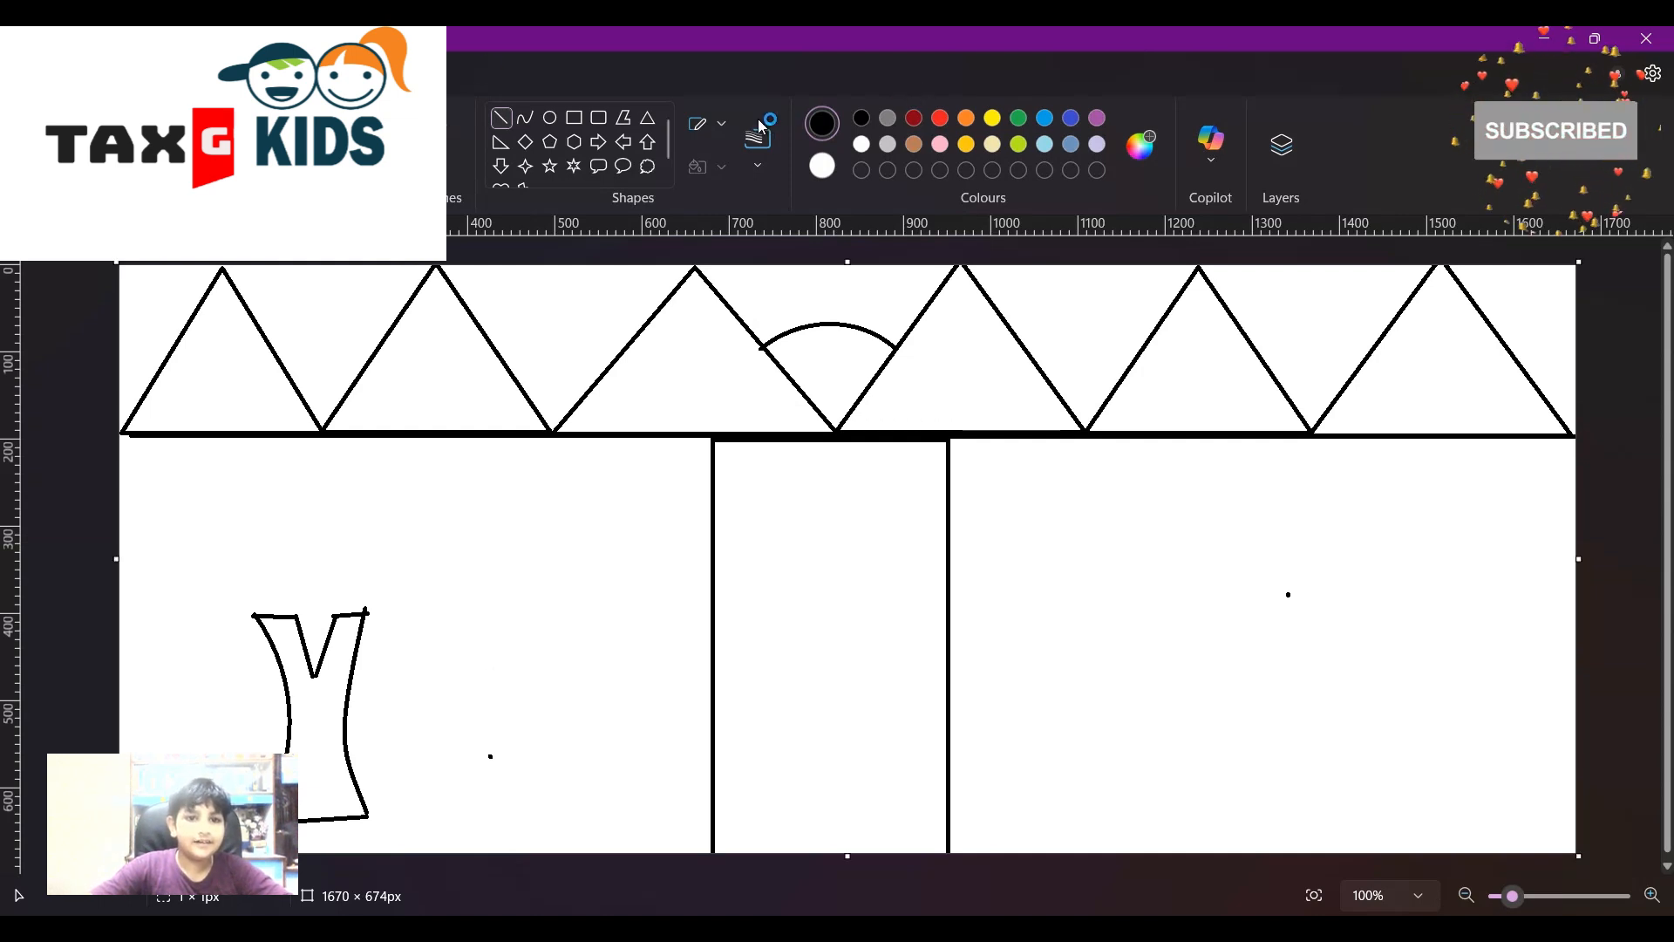
- Place a cloud-callout shape over the trunk top as the tree's leafy crown
click(646, 170)
drag(203, 534, 422, 714)
click(505, 722)
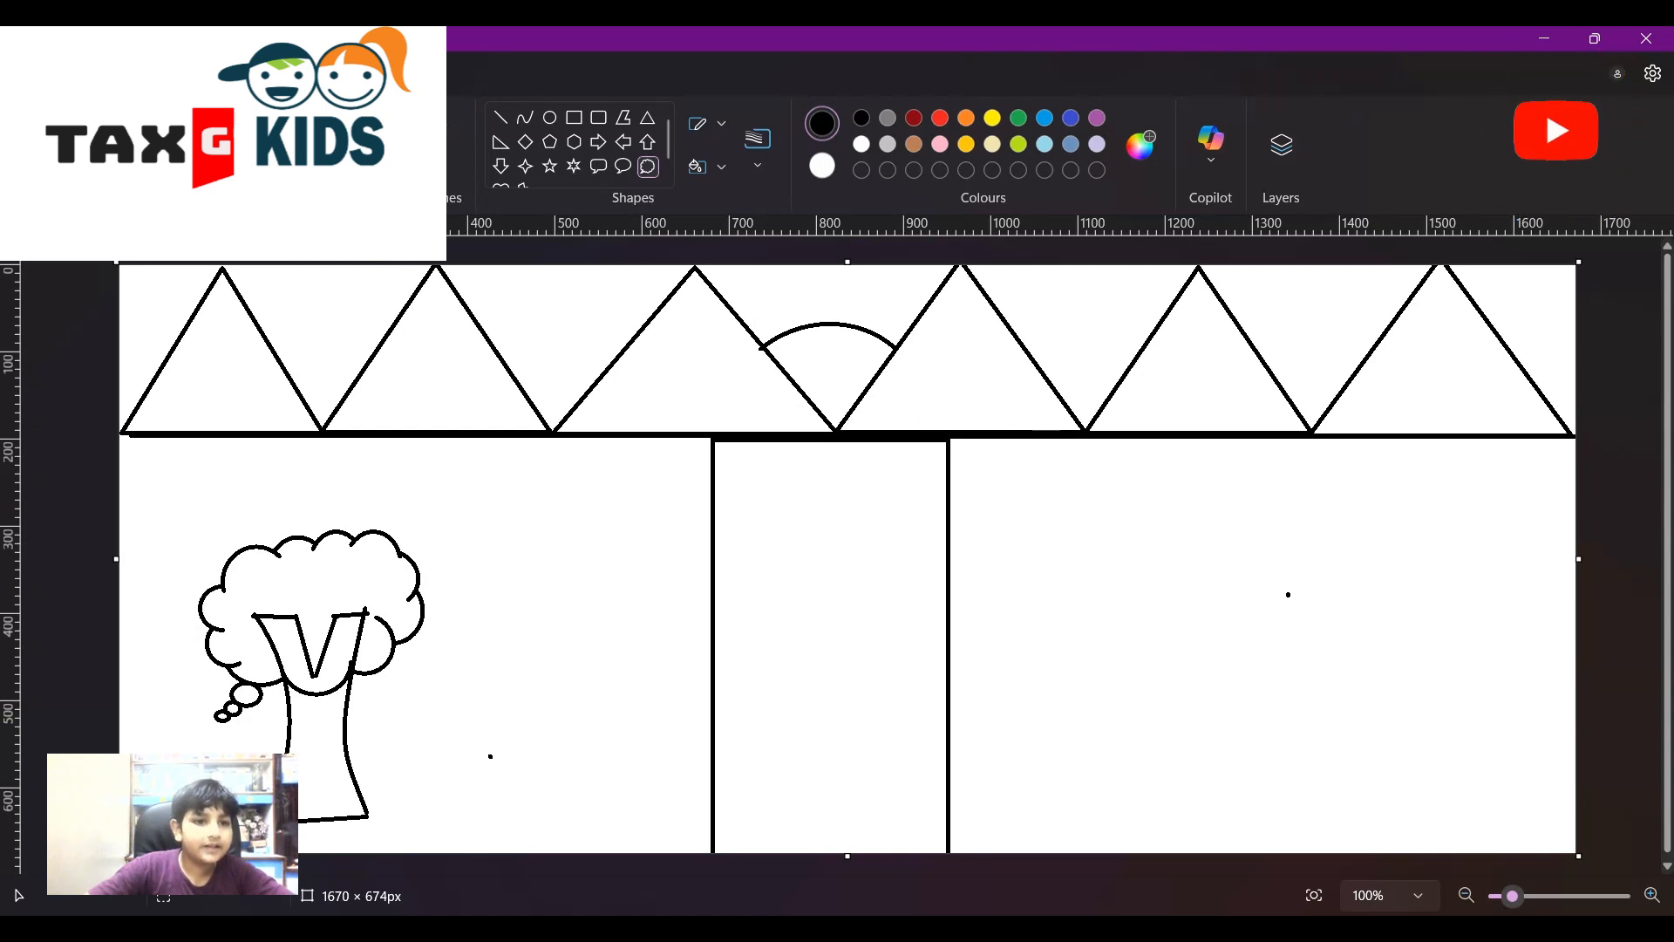
click(305, 165)
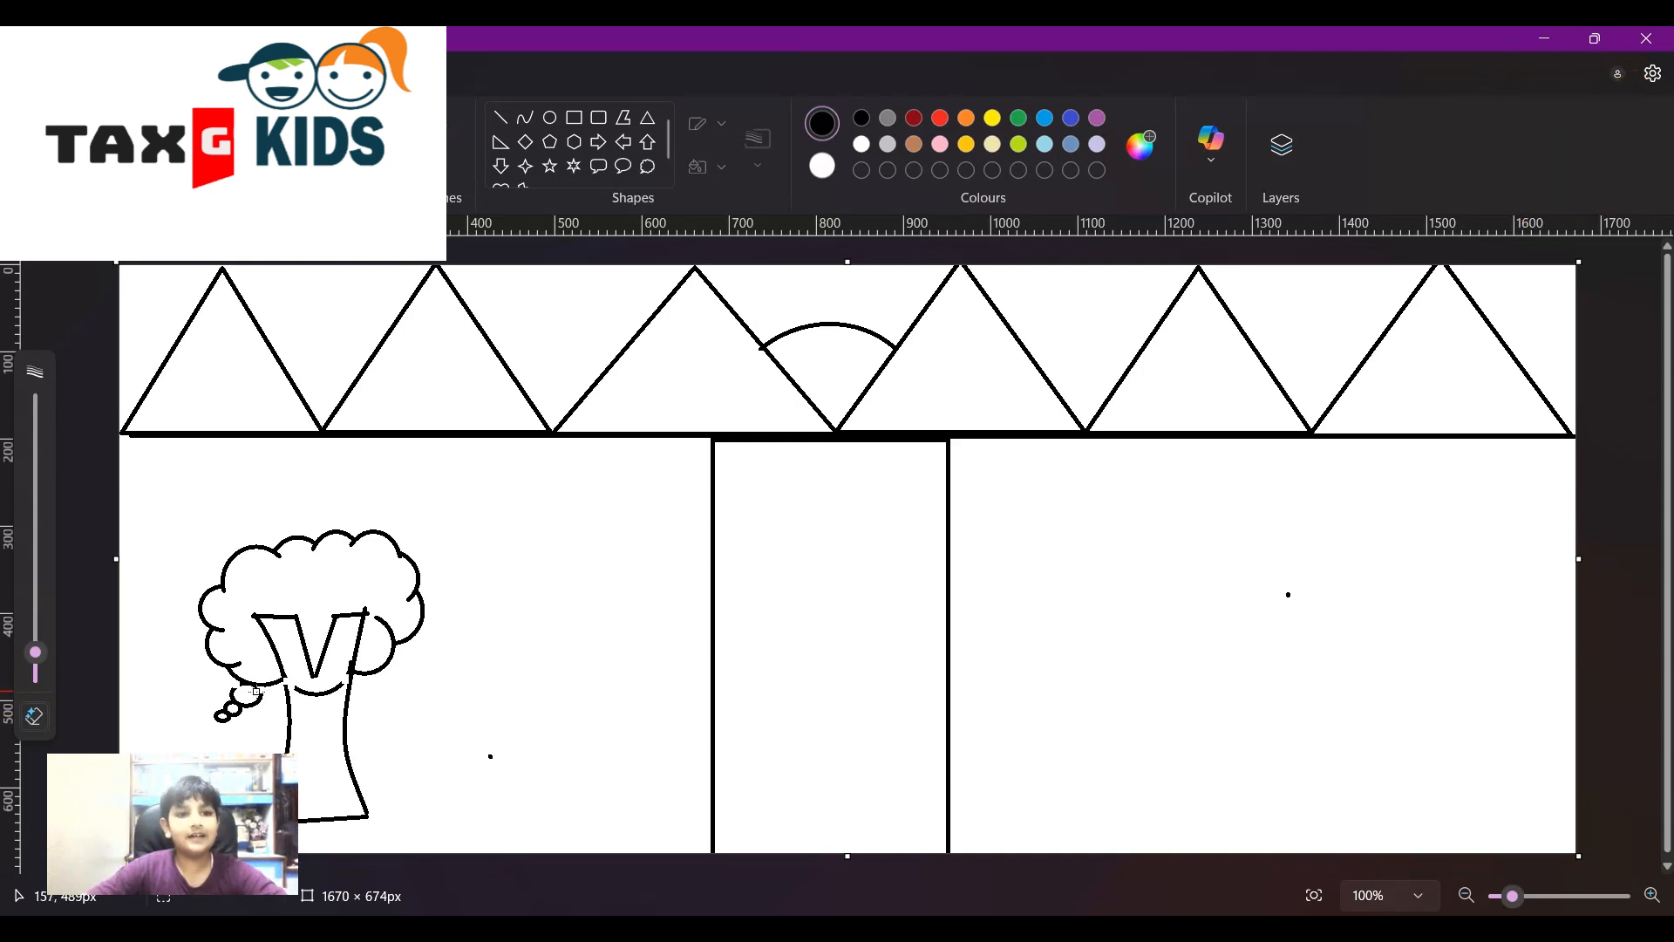
- Fill the callout's bubble tail under the canopy with white to hide it
drag(323, 693, 321, 692)
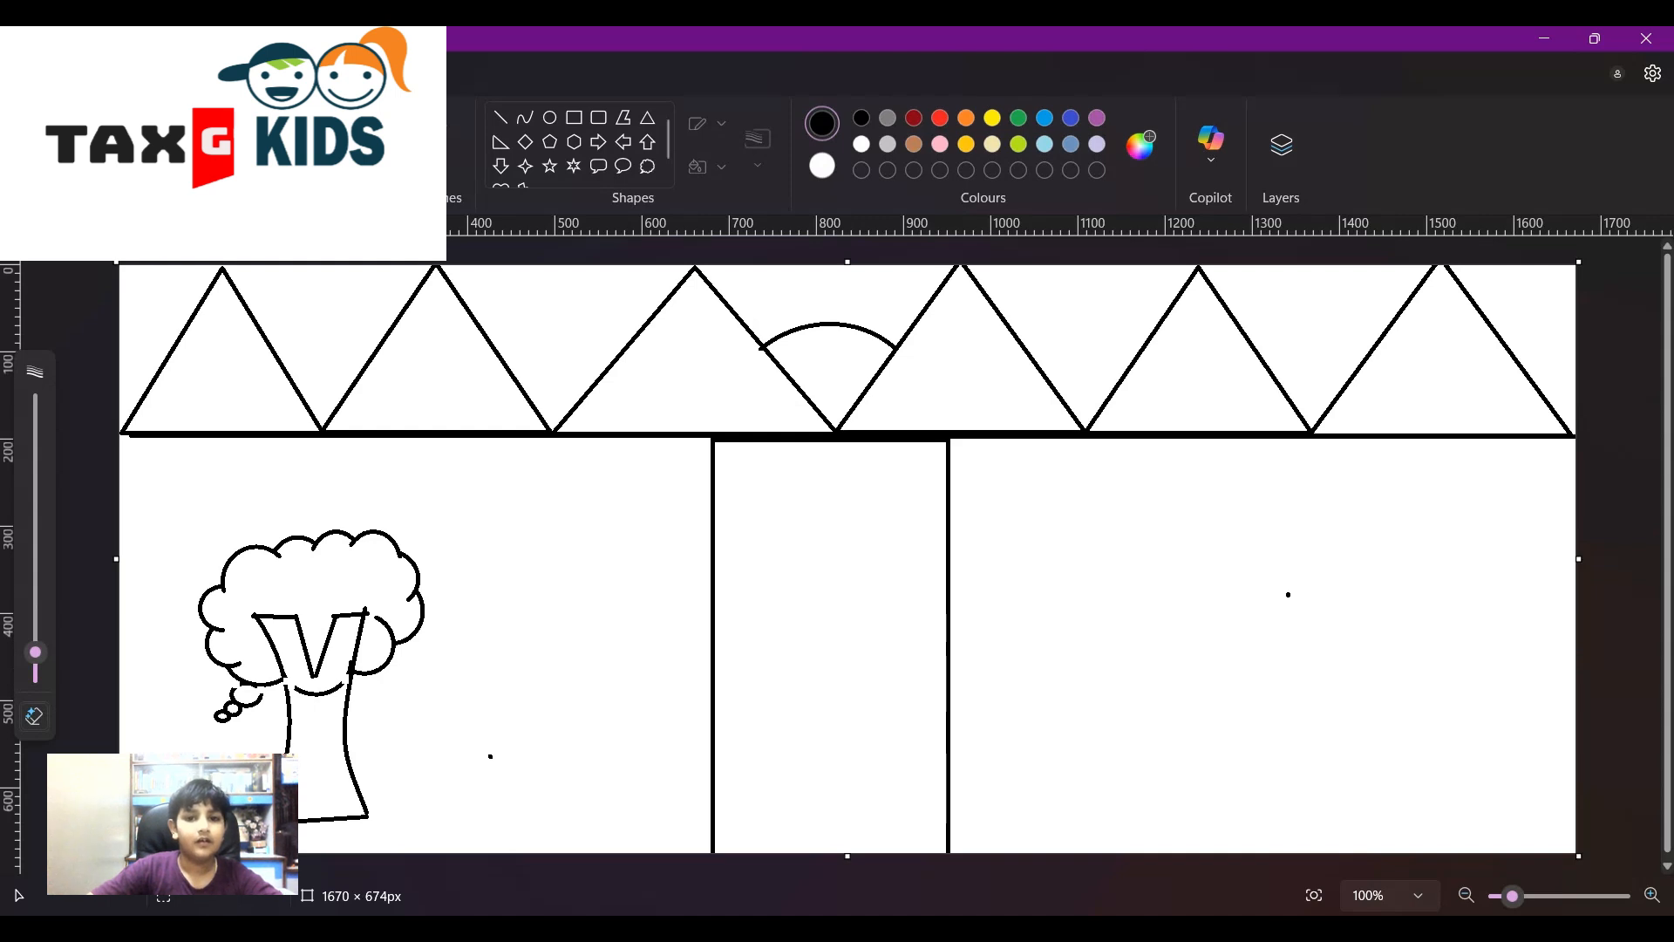
click(833, 170)
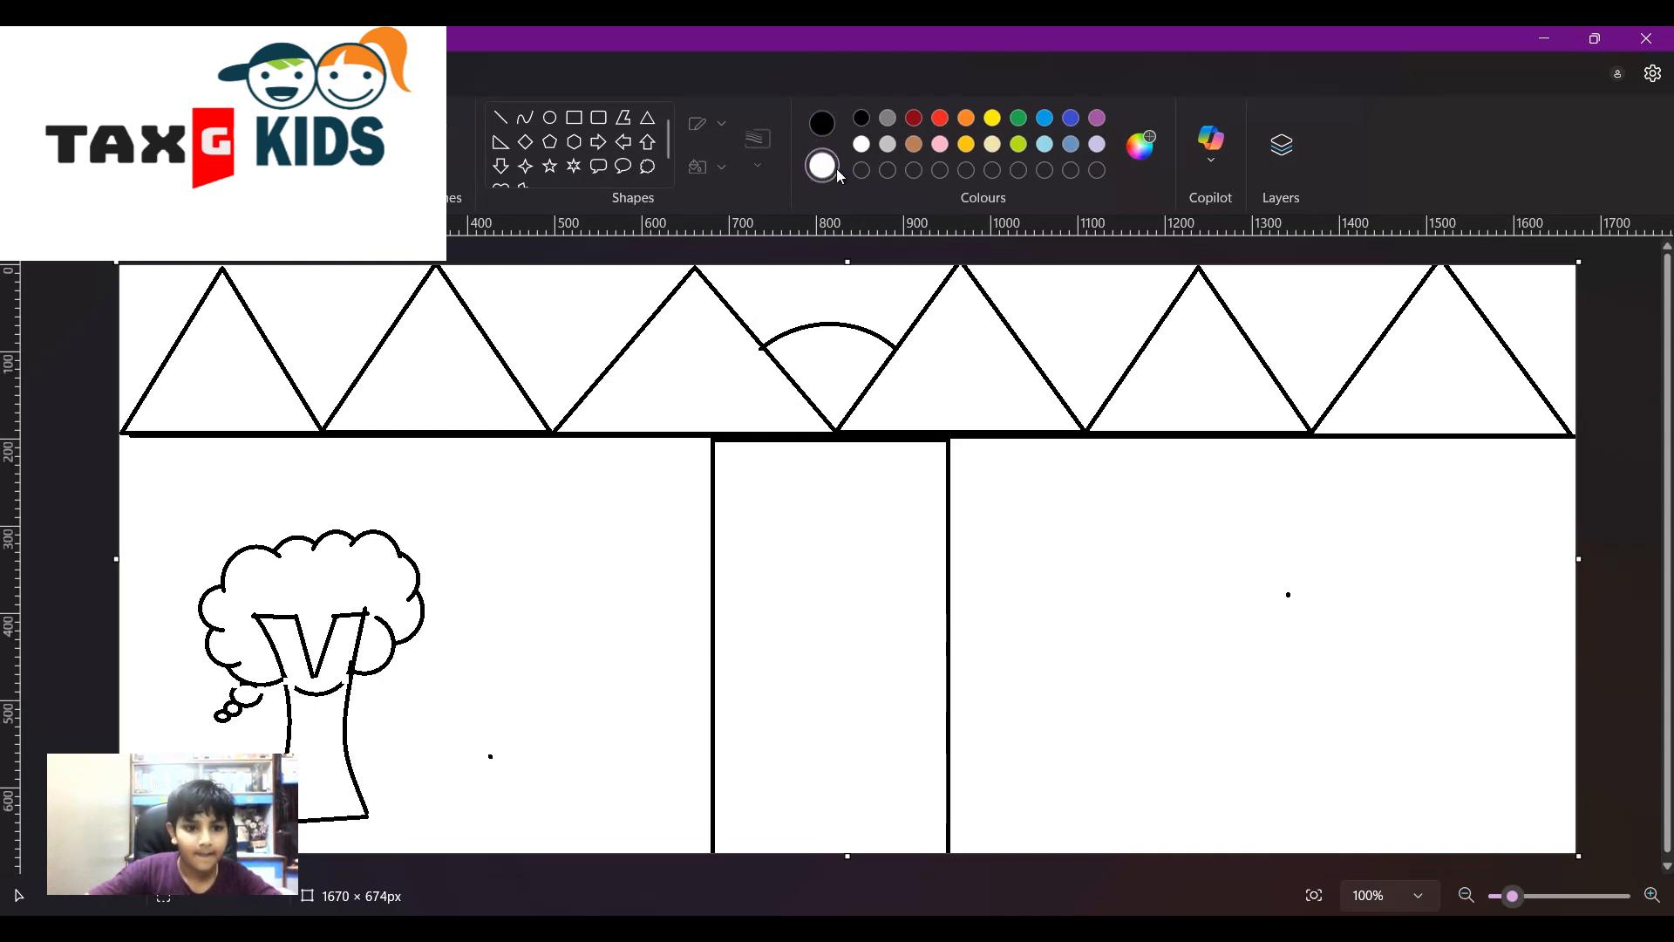
click(327, 690)
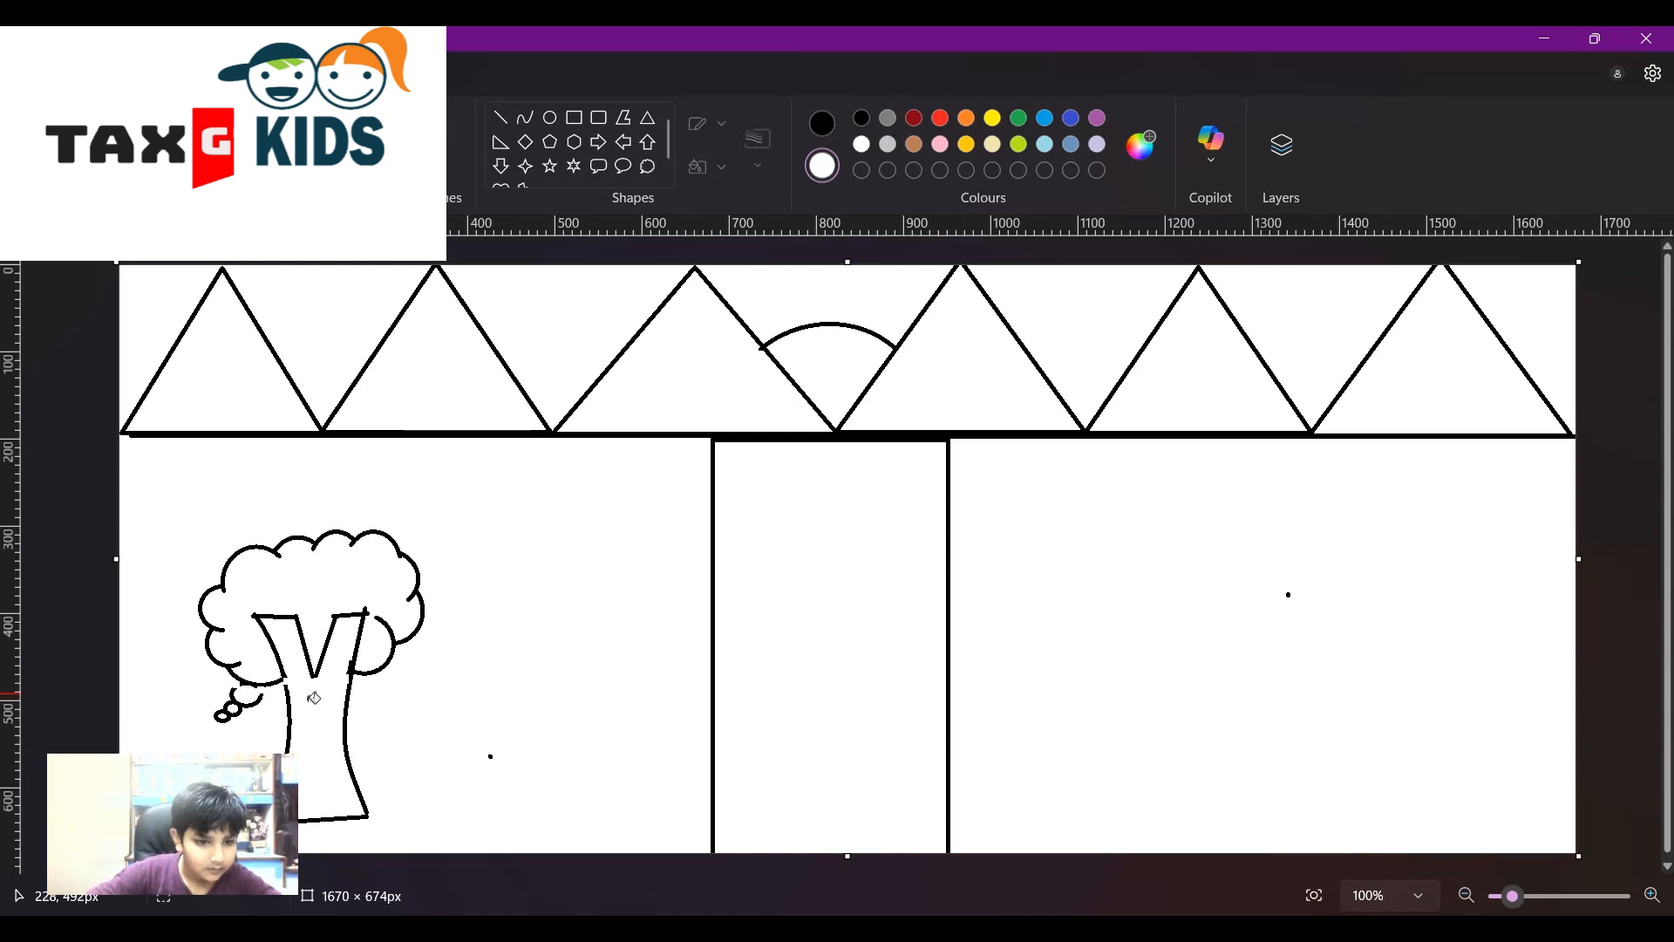
click(246, 702)
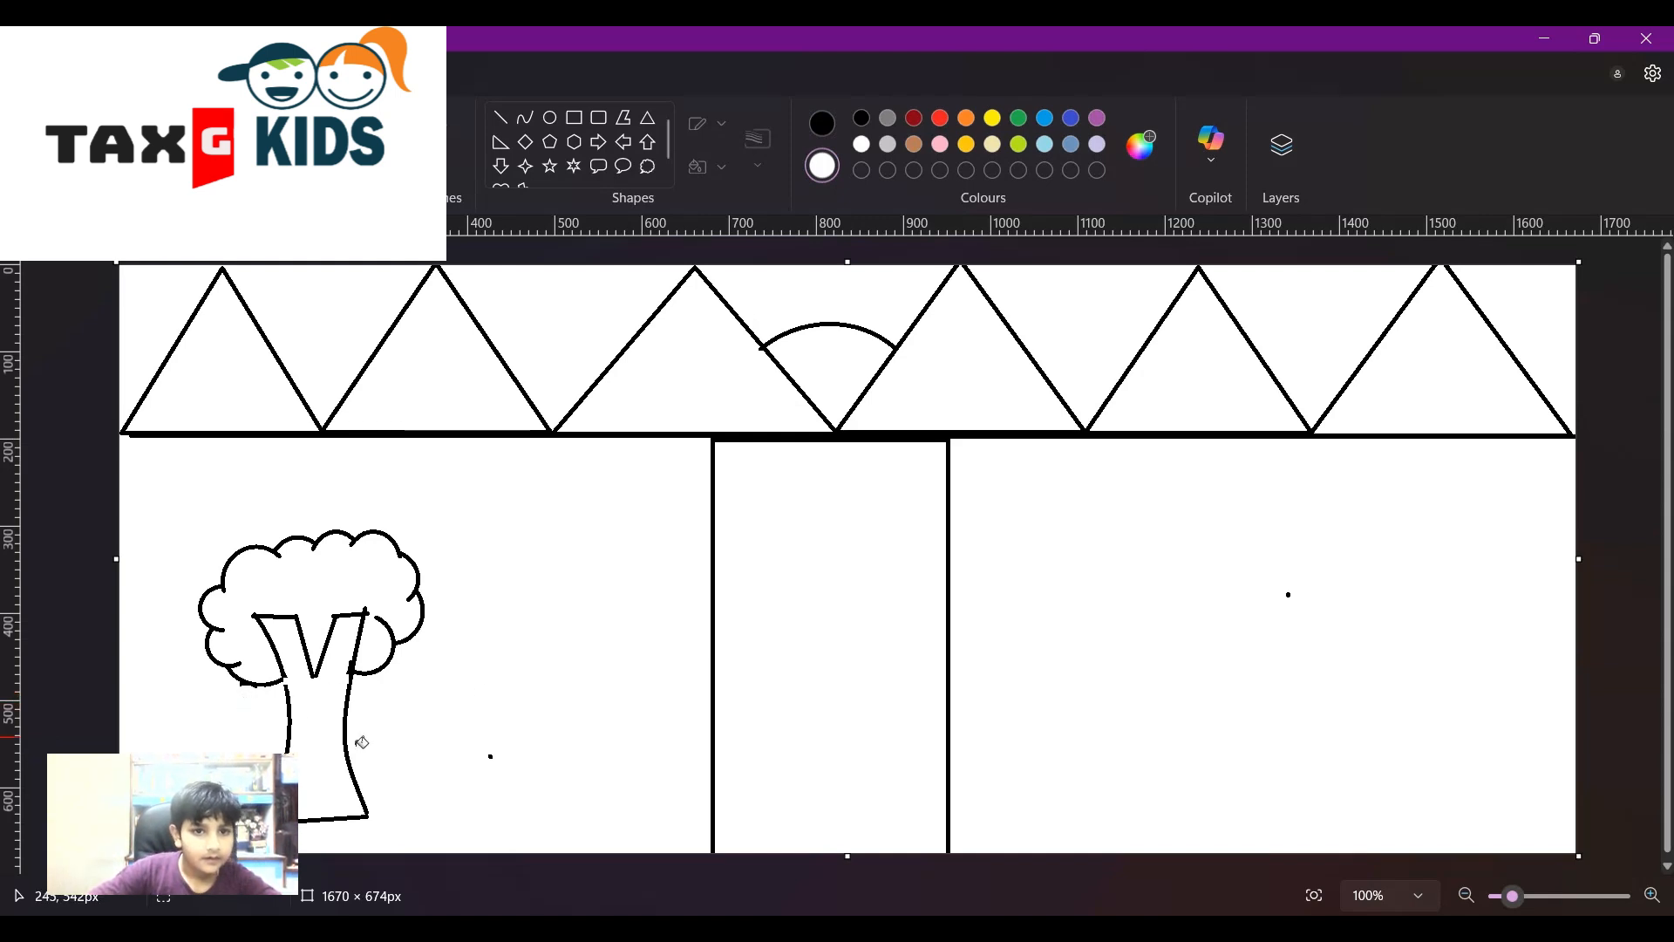
- Draw a black line joining the trunk's left edge up to the canopy
click(501, 117)
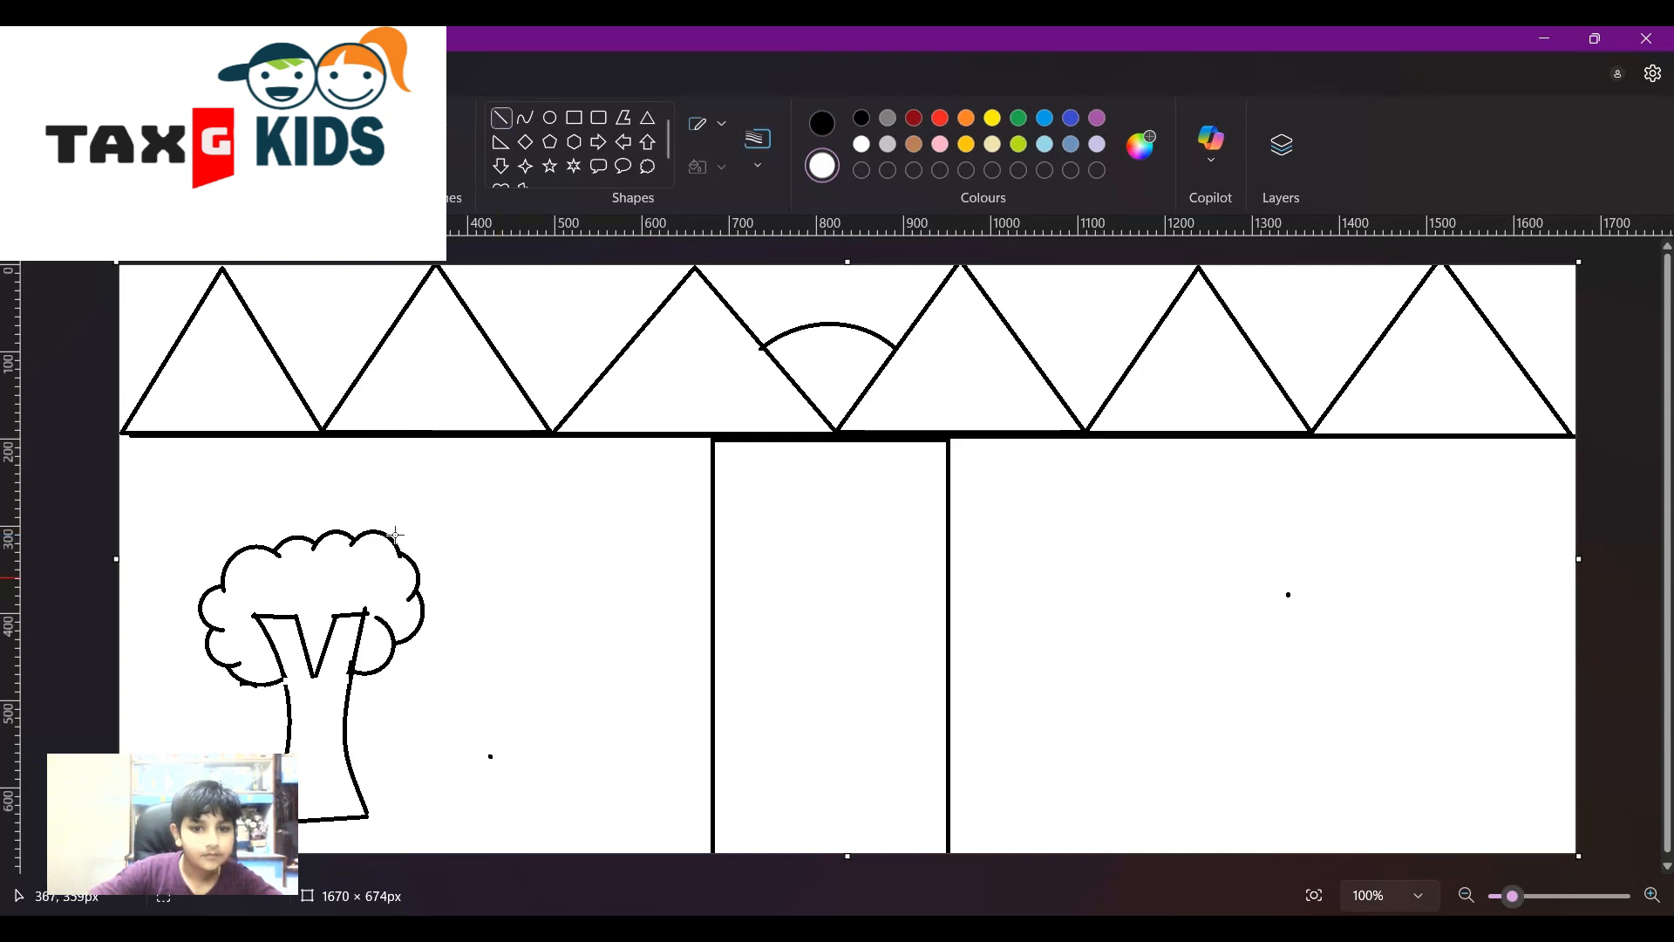
click(824, 129)
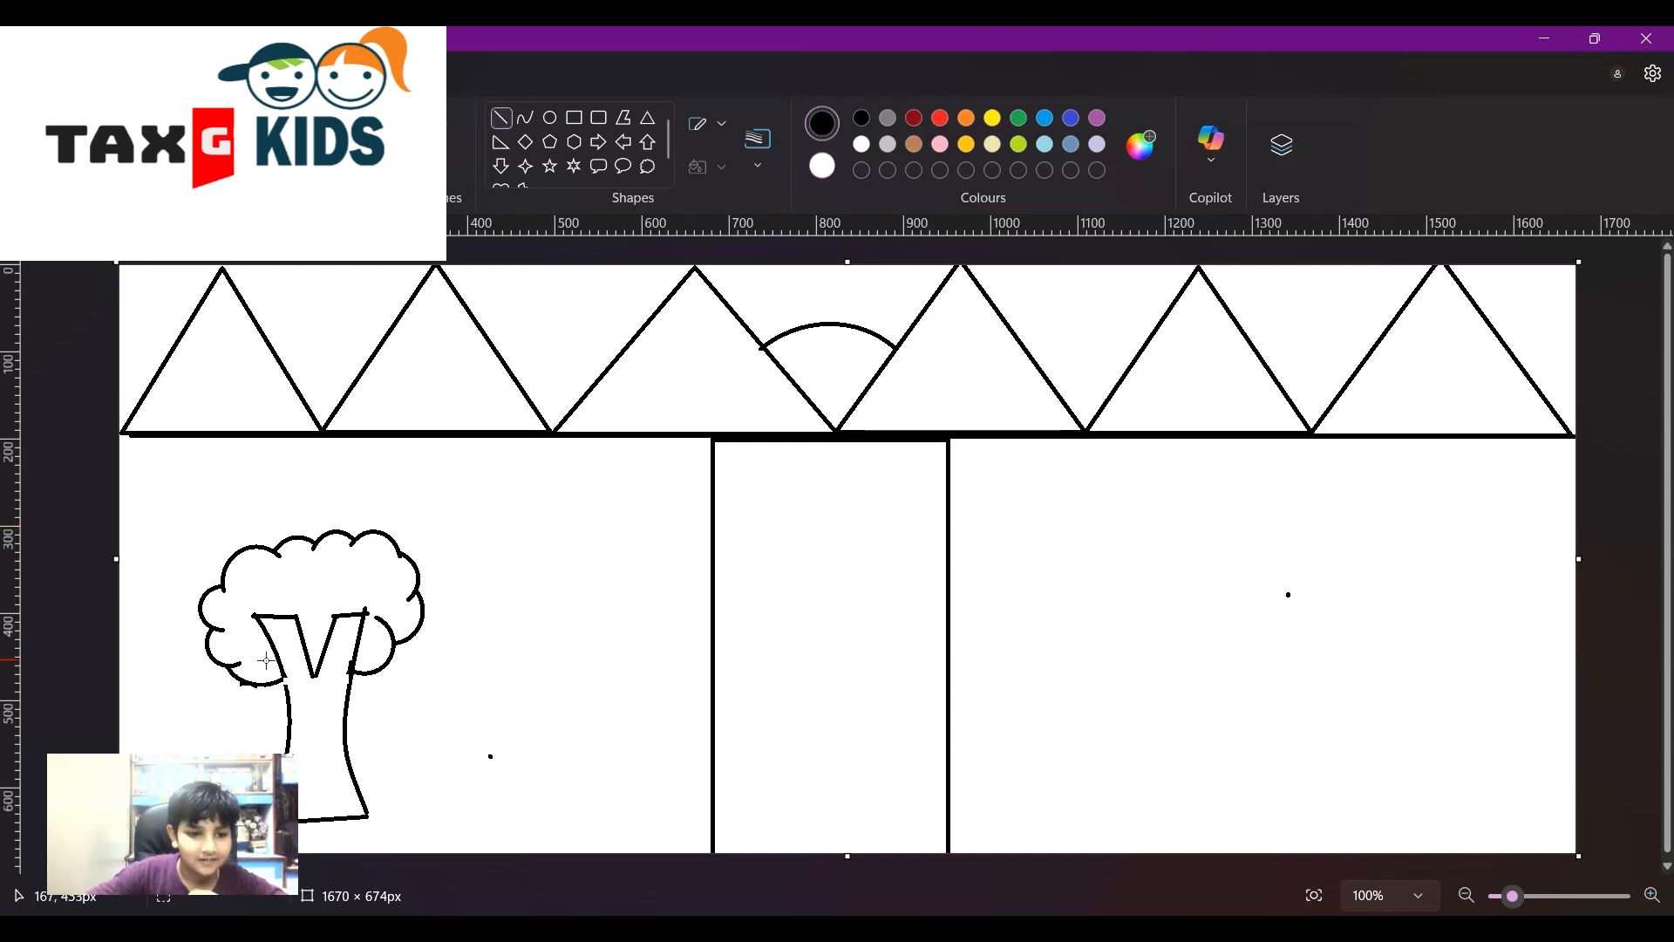
drag(274, 651, 293, 700)
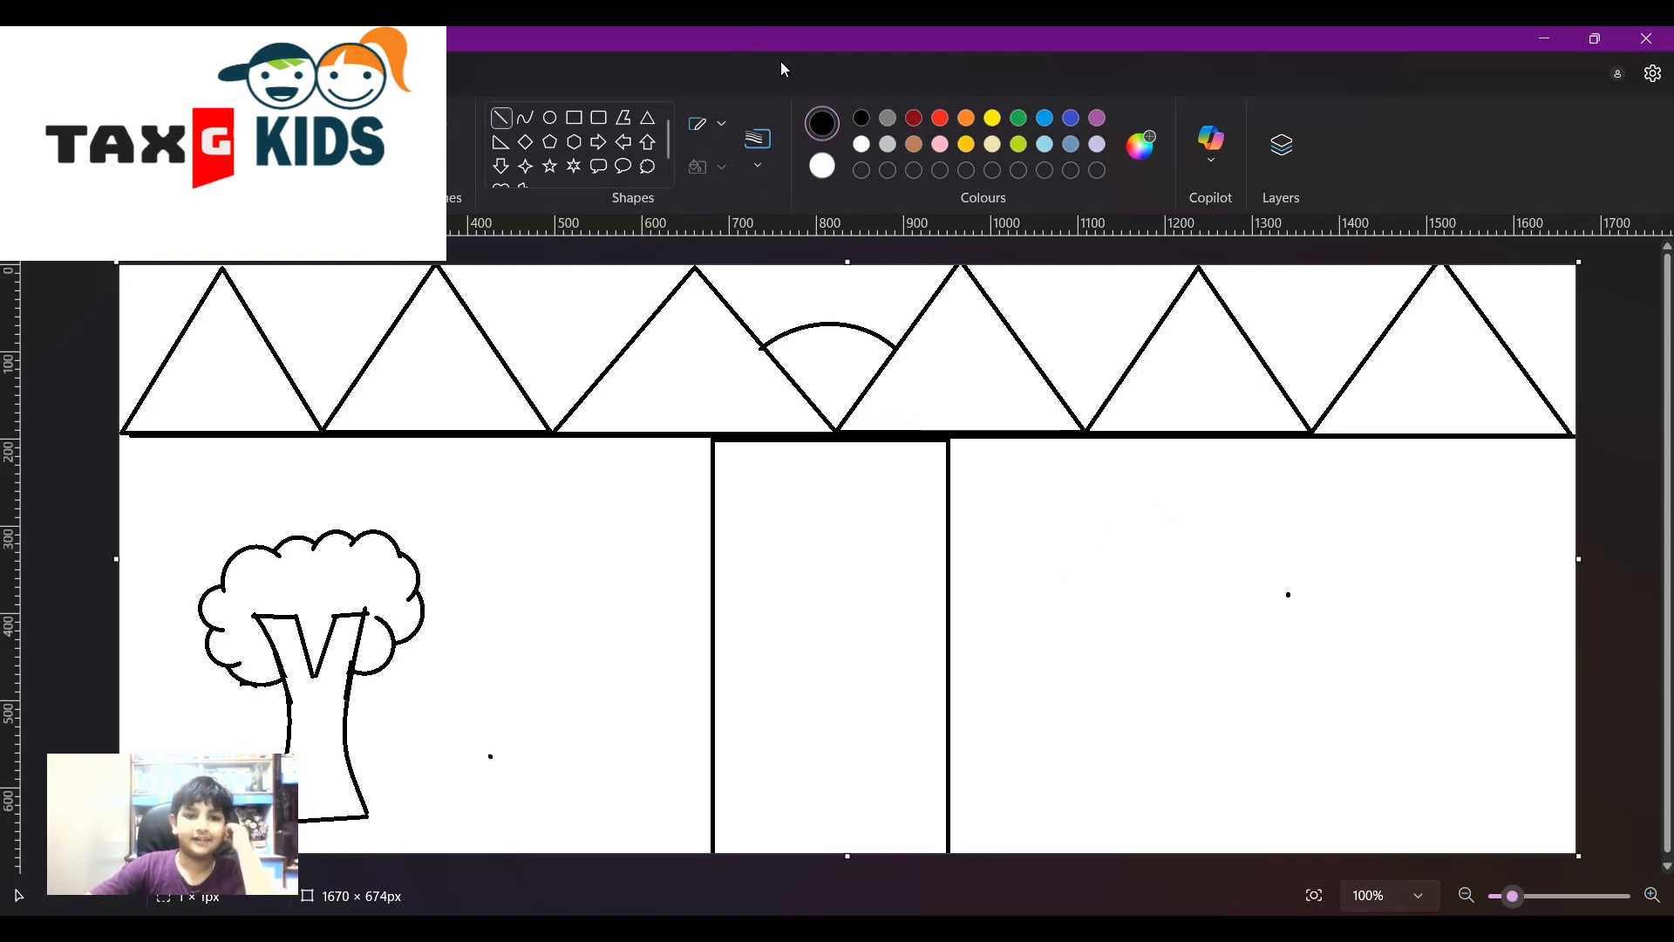
- Add two cloud callouts, one beside the tree and one in the bottom-right corner
click(648, 166)
drag(481, 714, 632, 828)
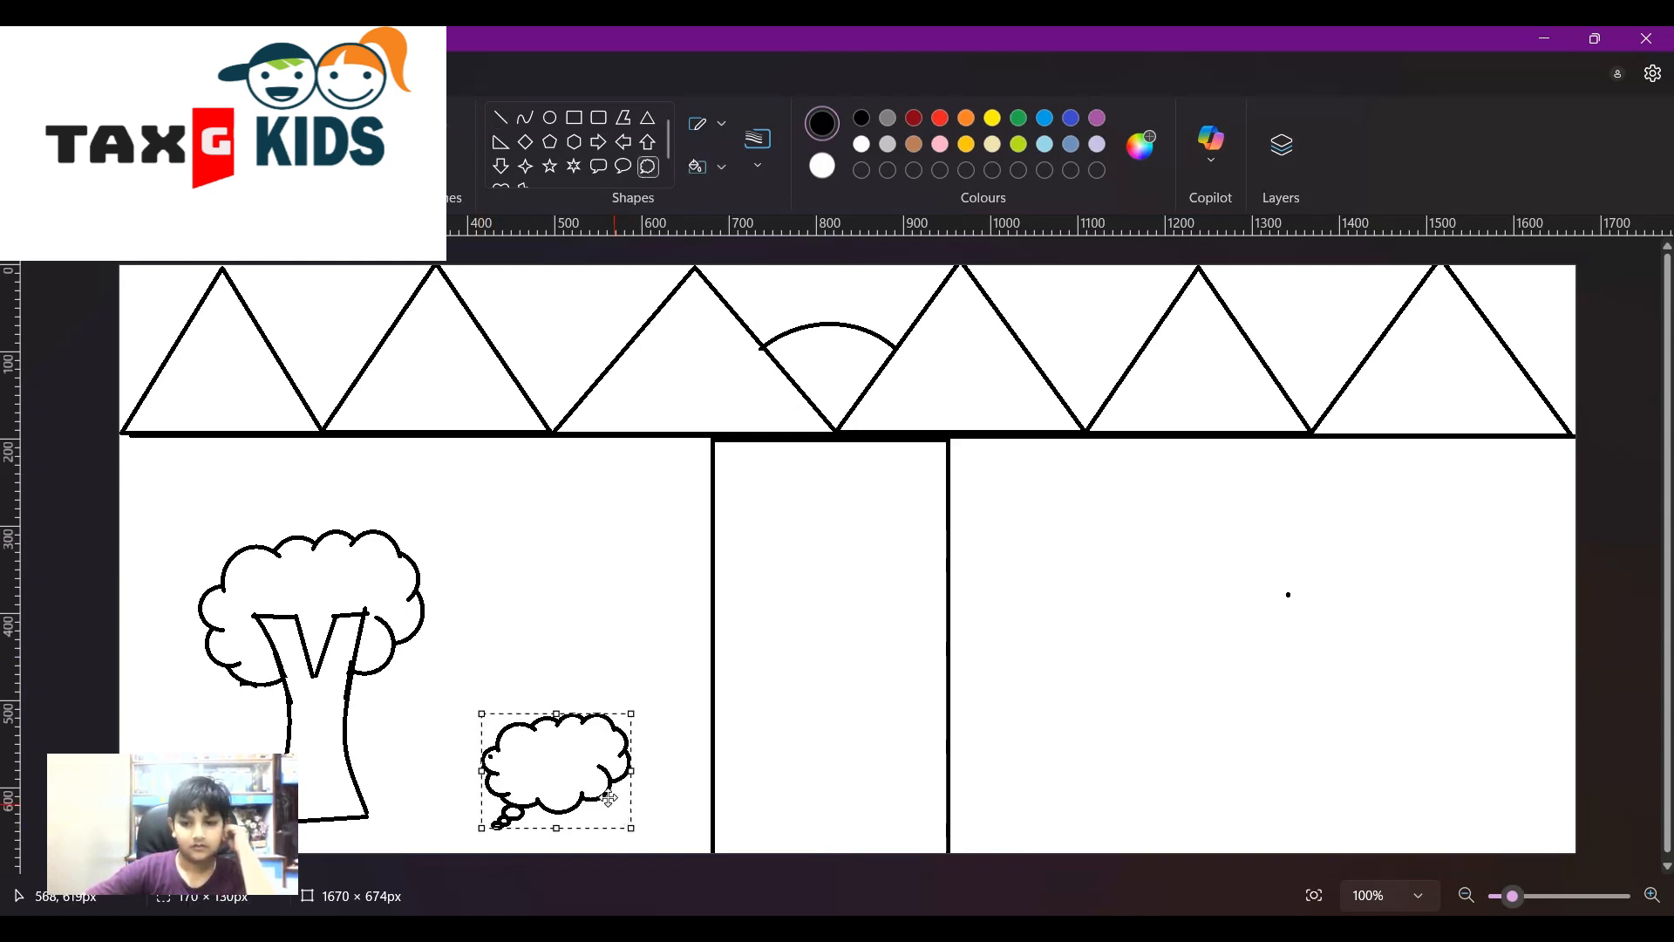
drag(1385, 729, 1527, 835)
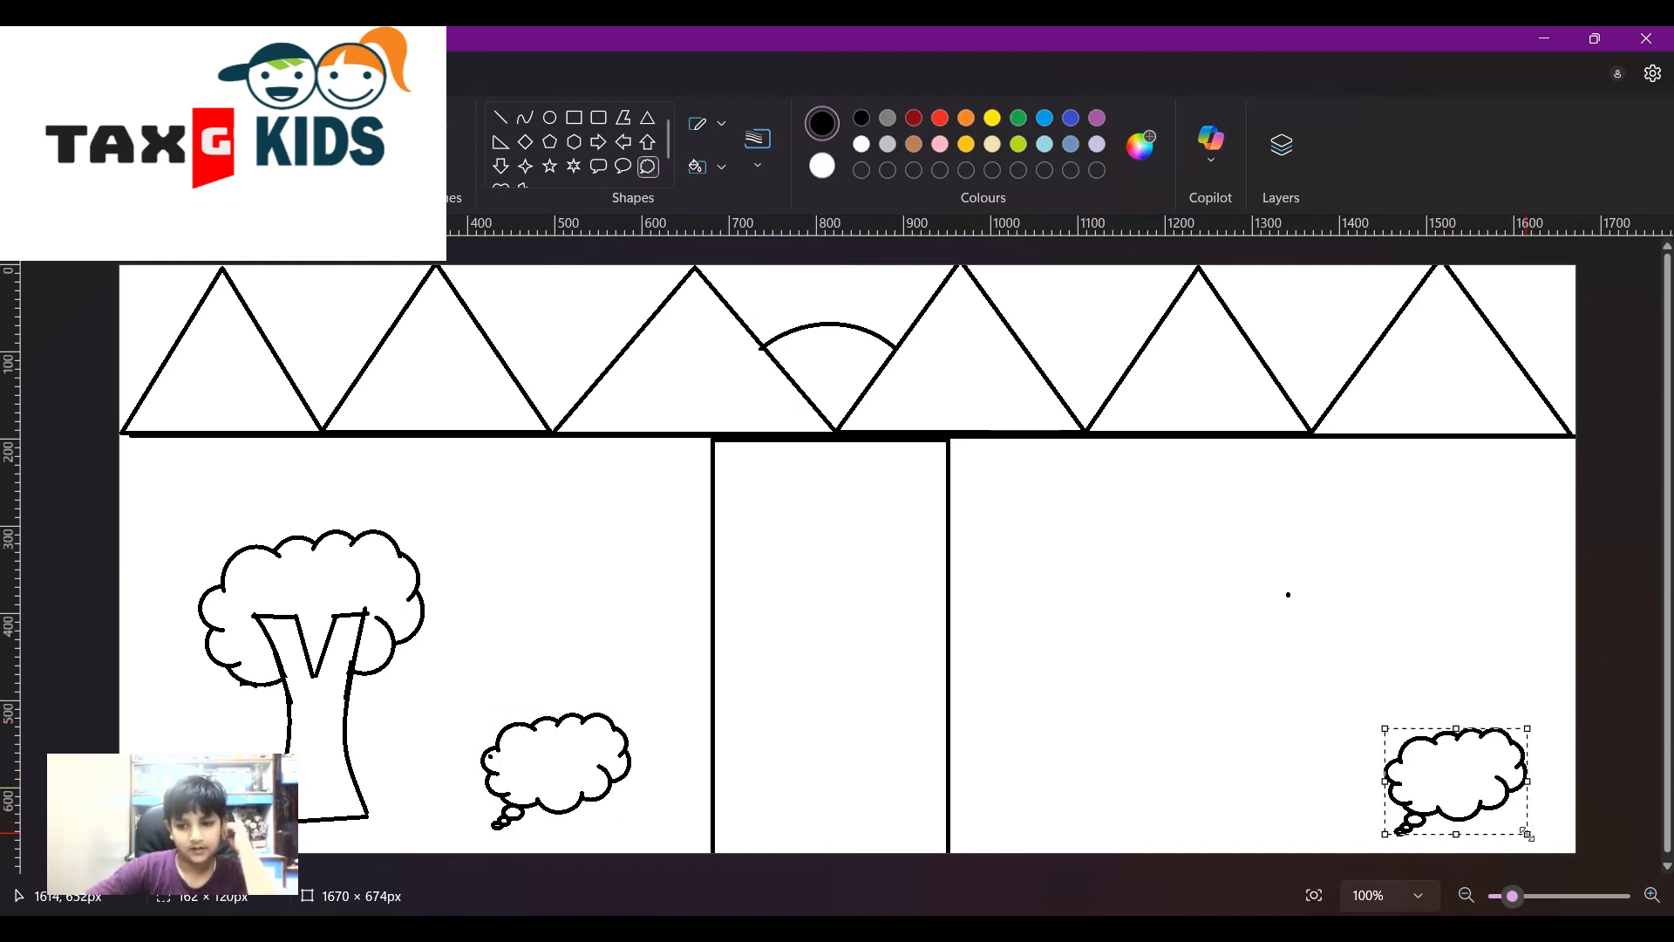
click(1379, 653)
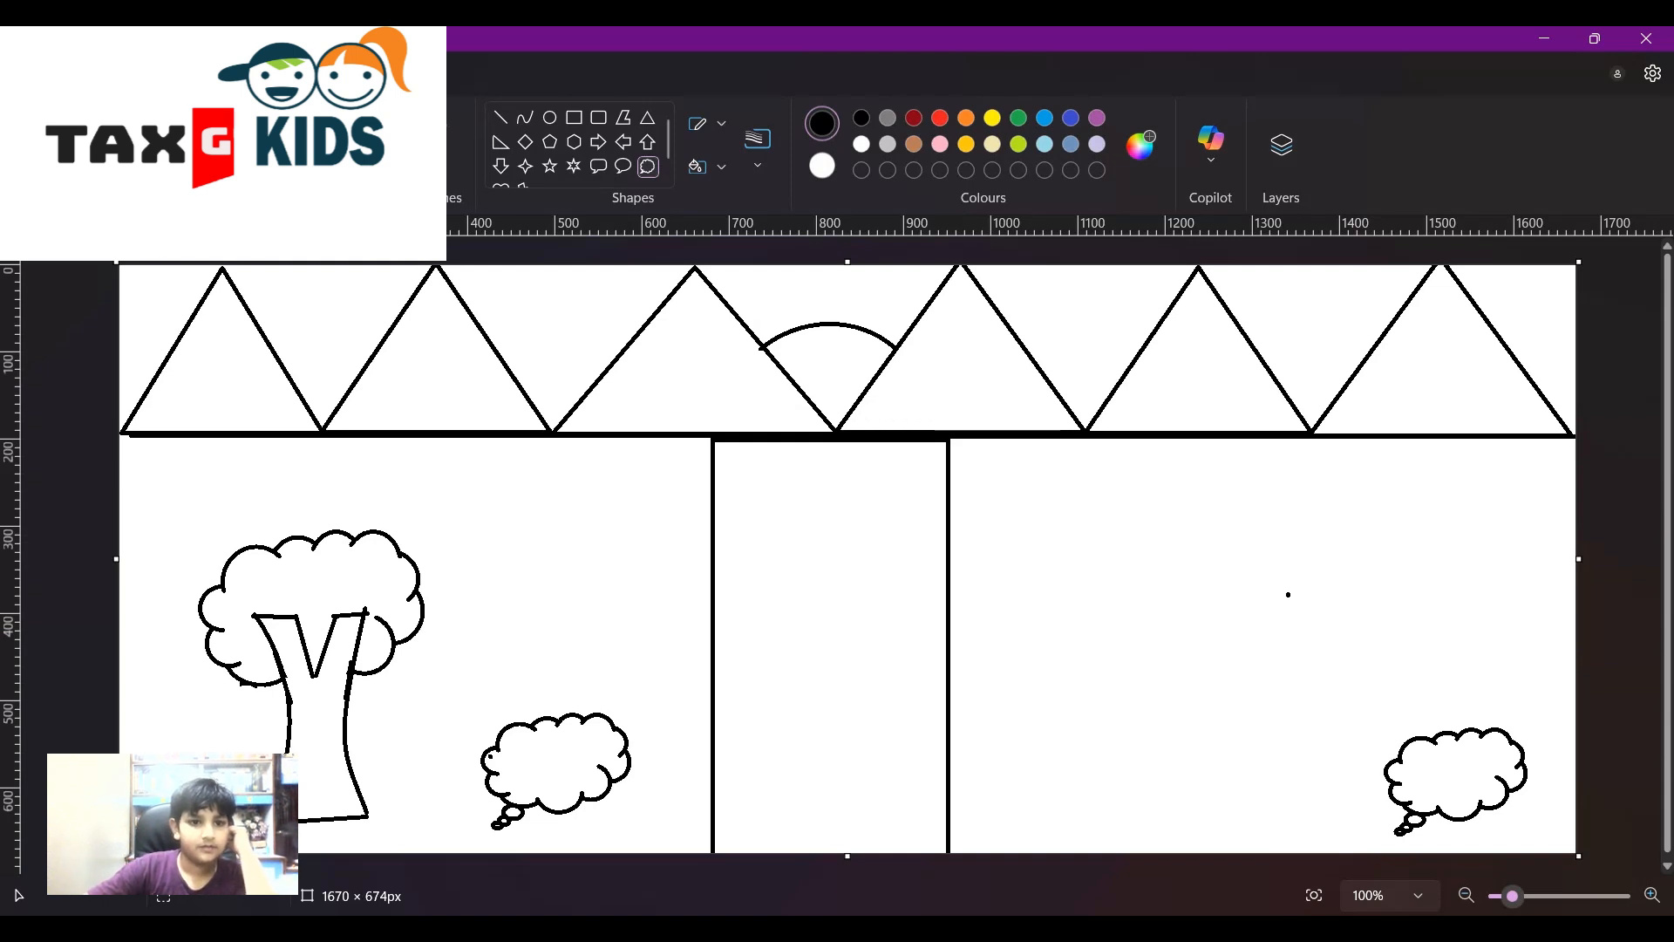
click(428, 137)
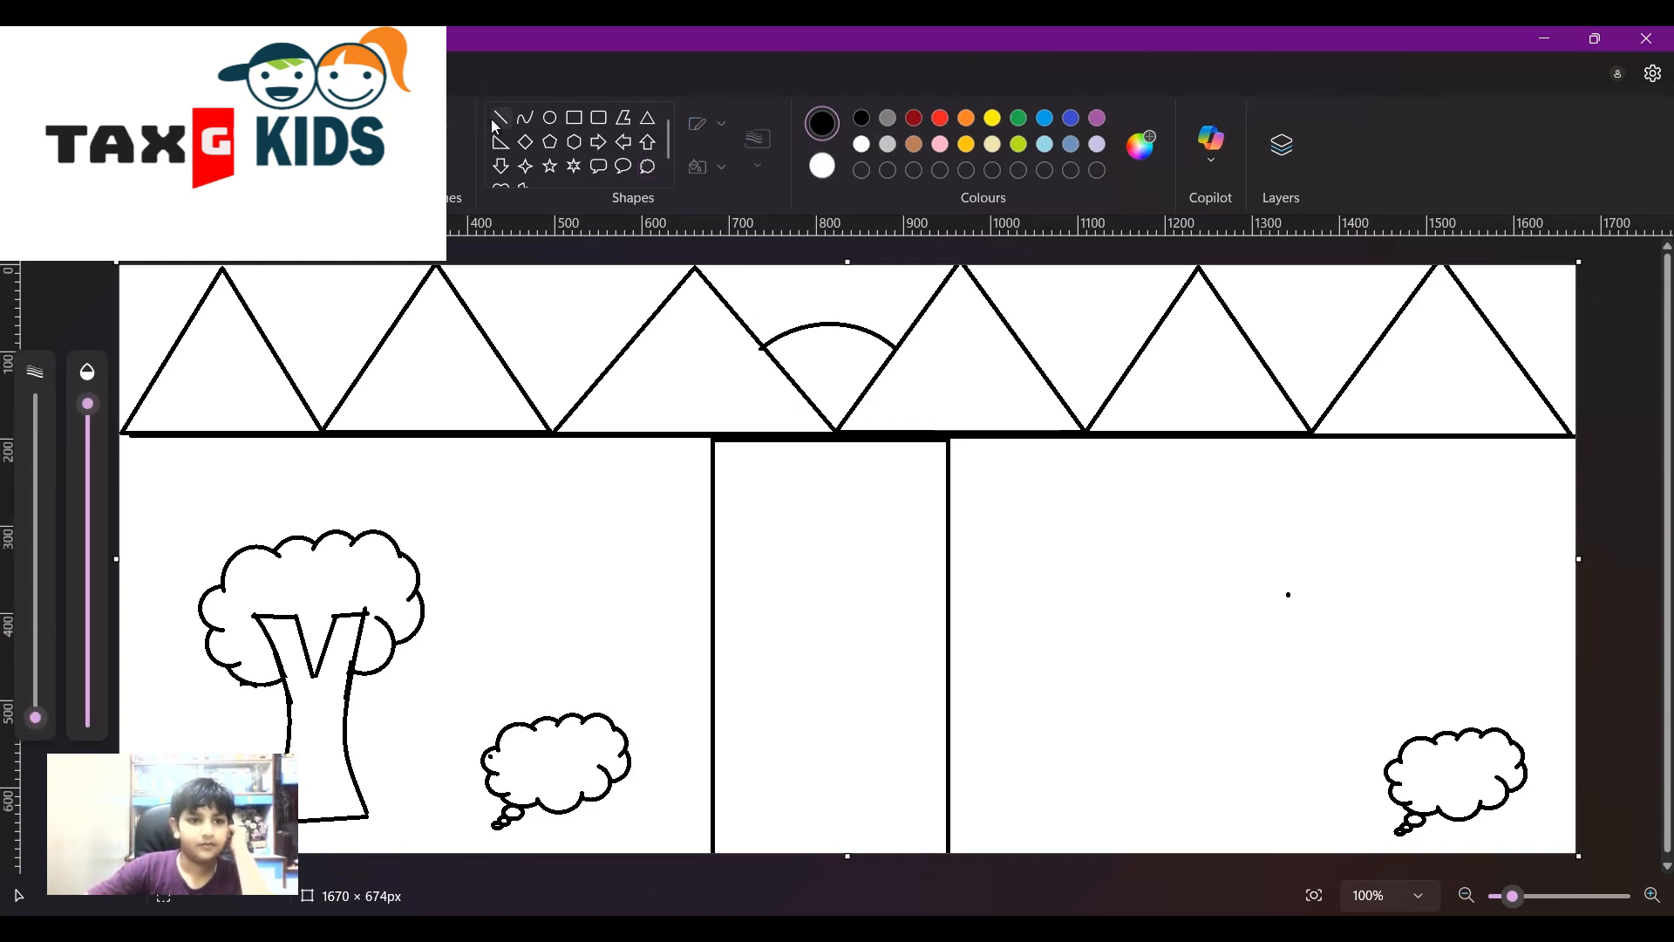
click(306, 140)
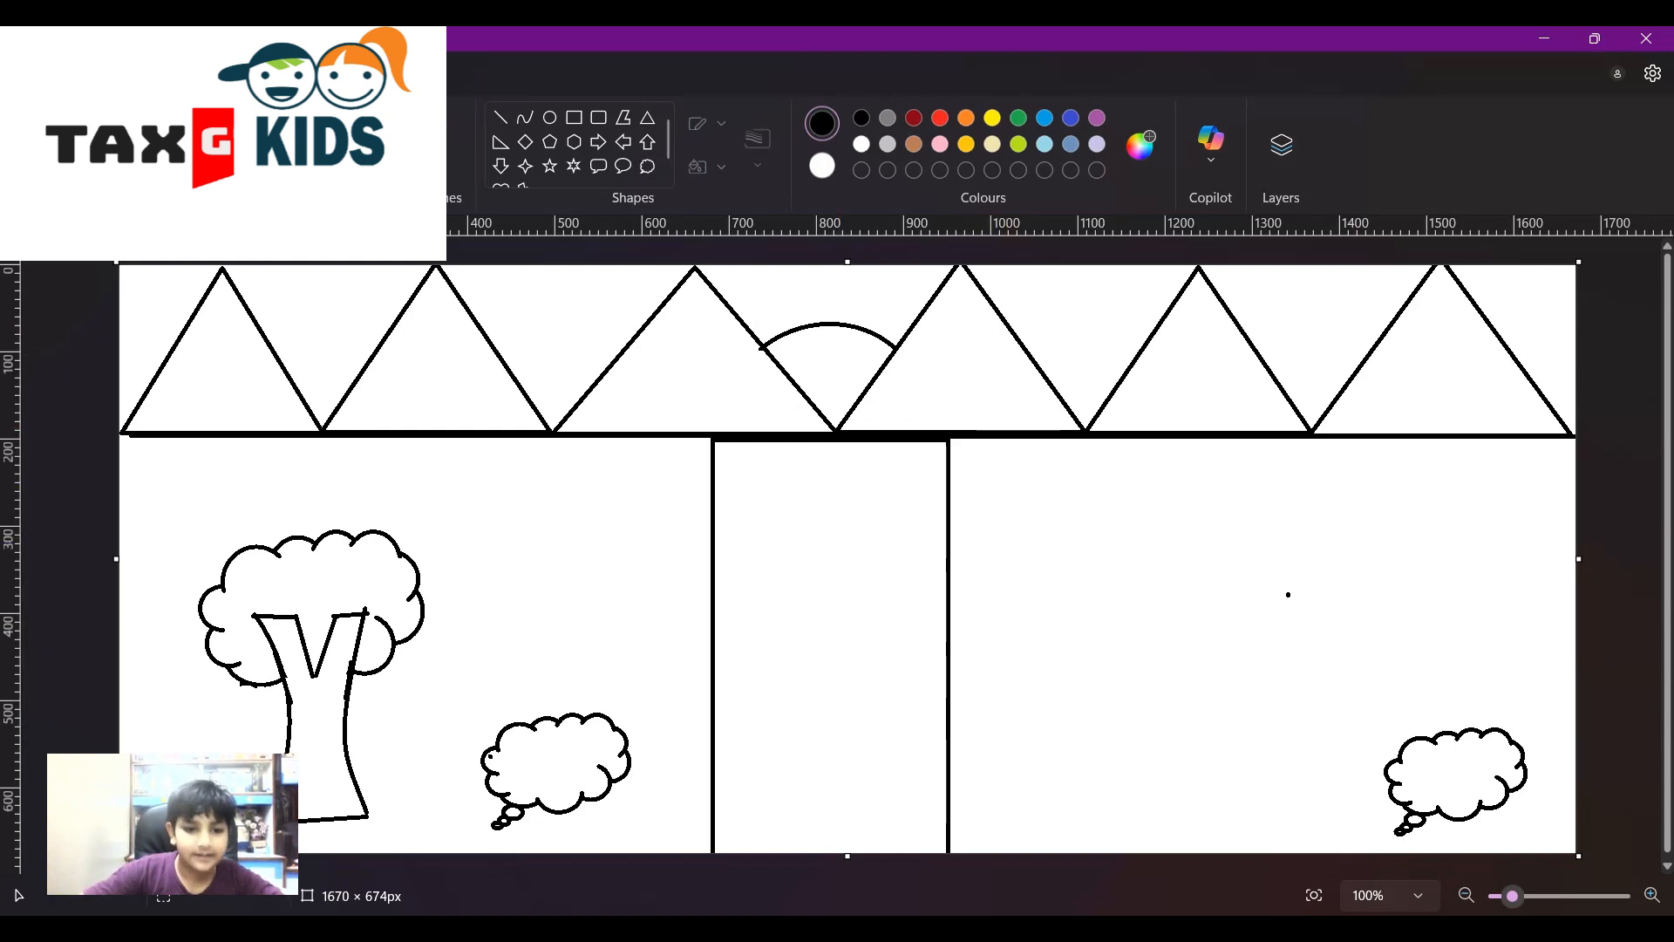
click(331, 162)
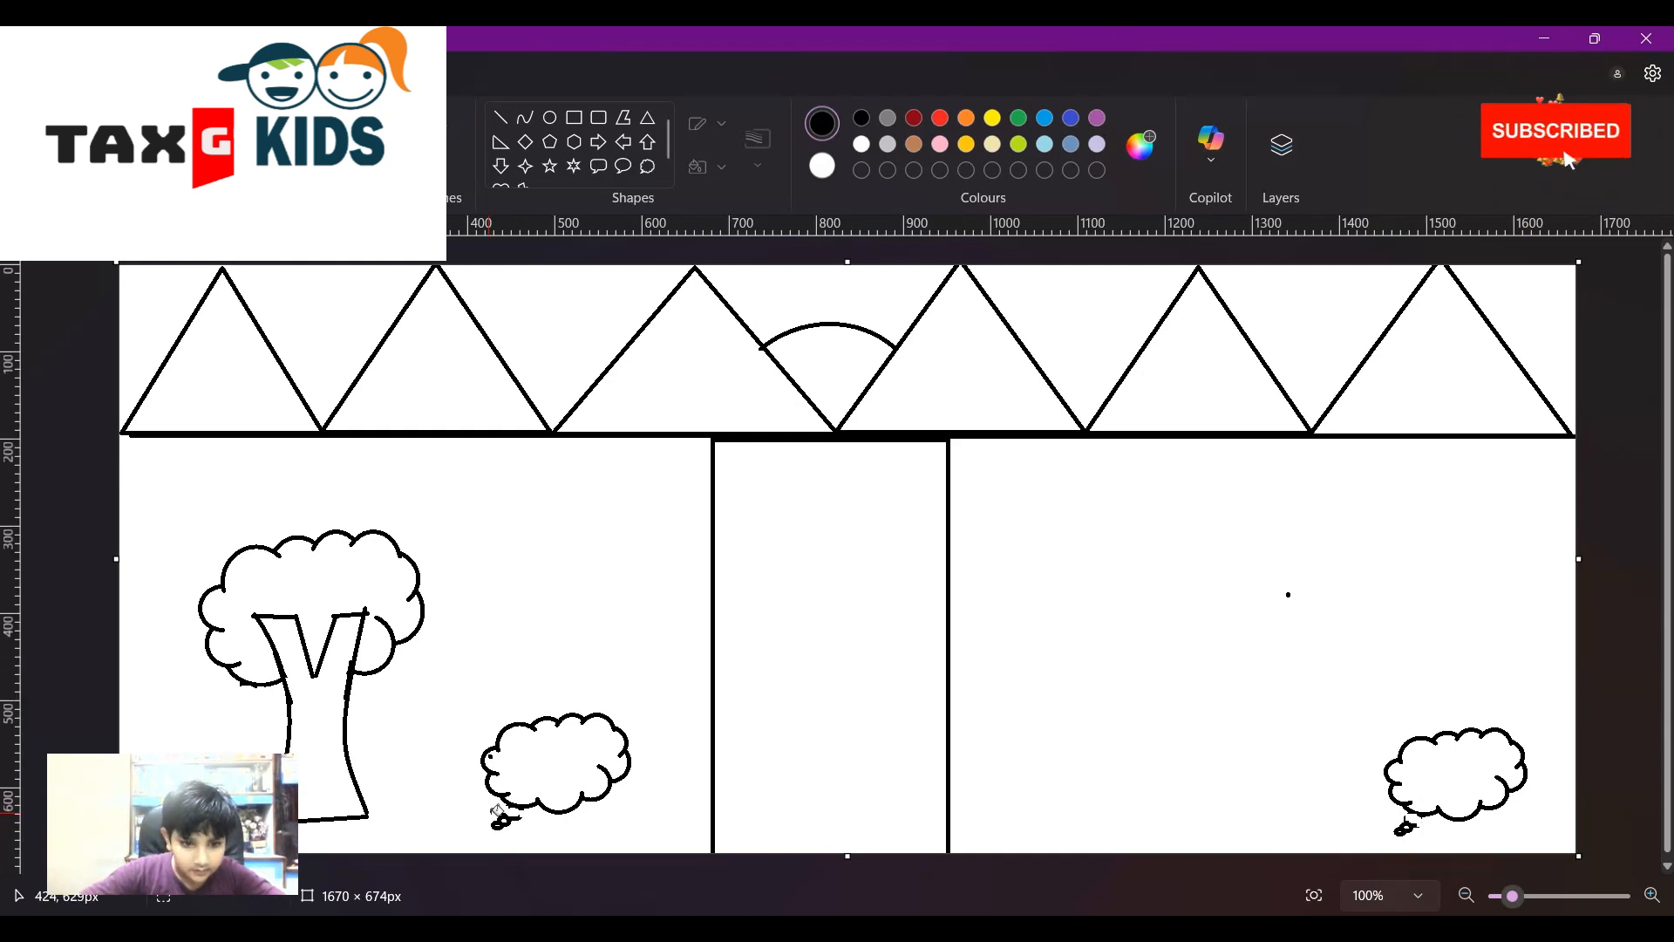
- Undo a stray black fill, then fill both clouds' bubble tails white
click(514, 819)
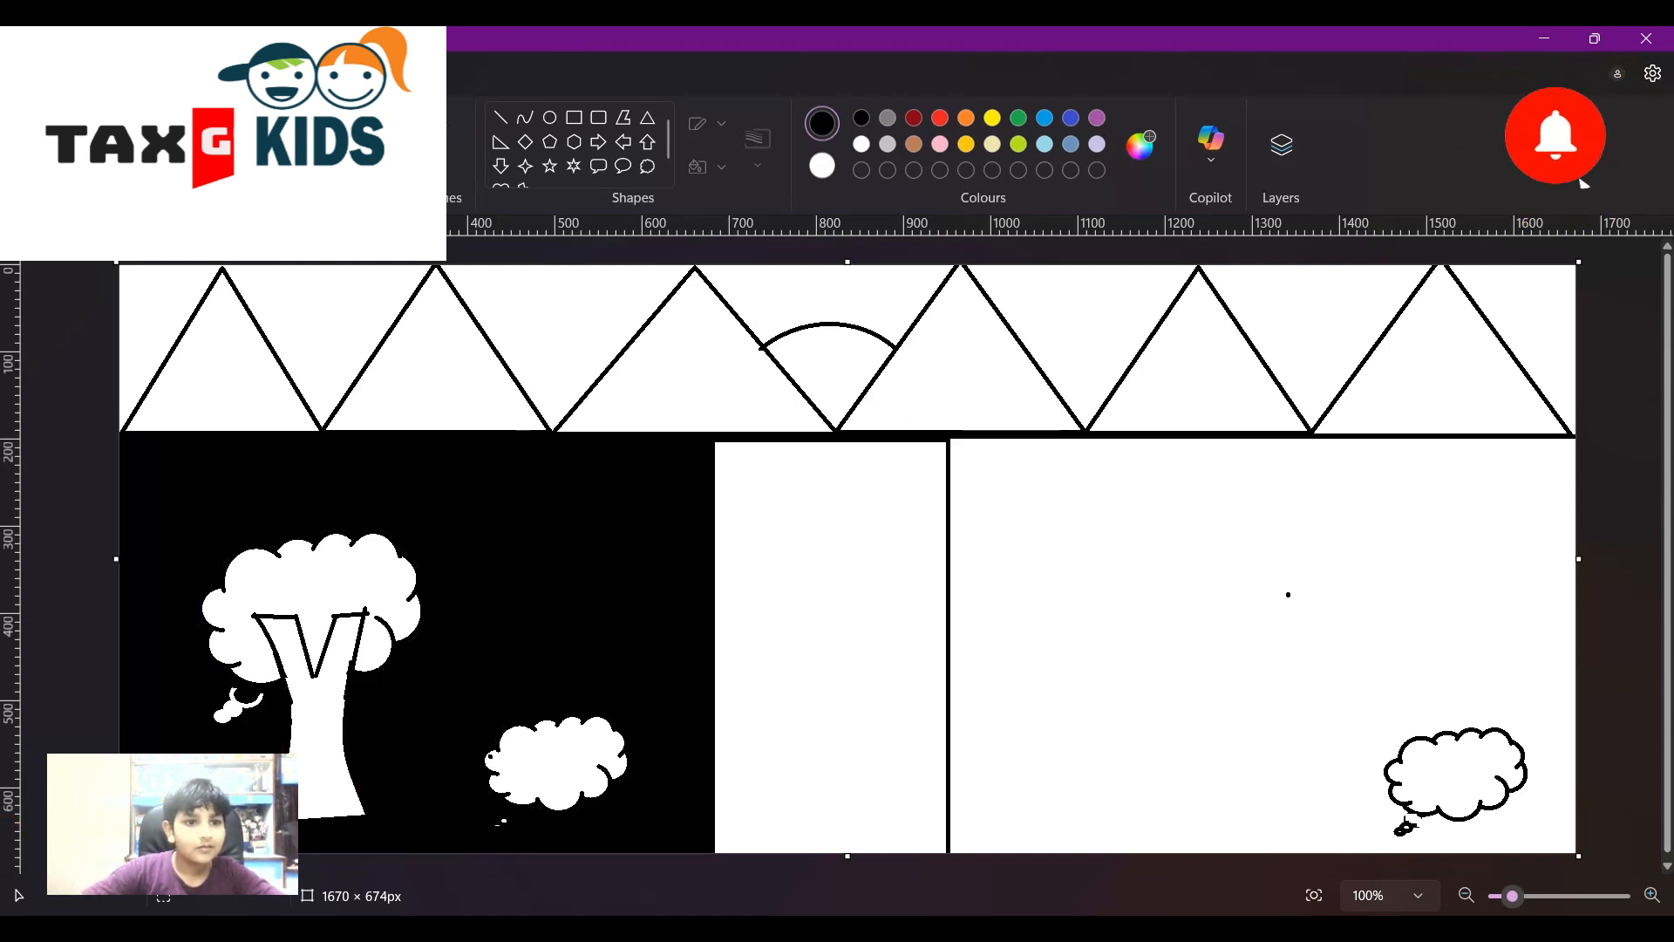
key(ctrl+z)
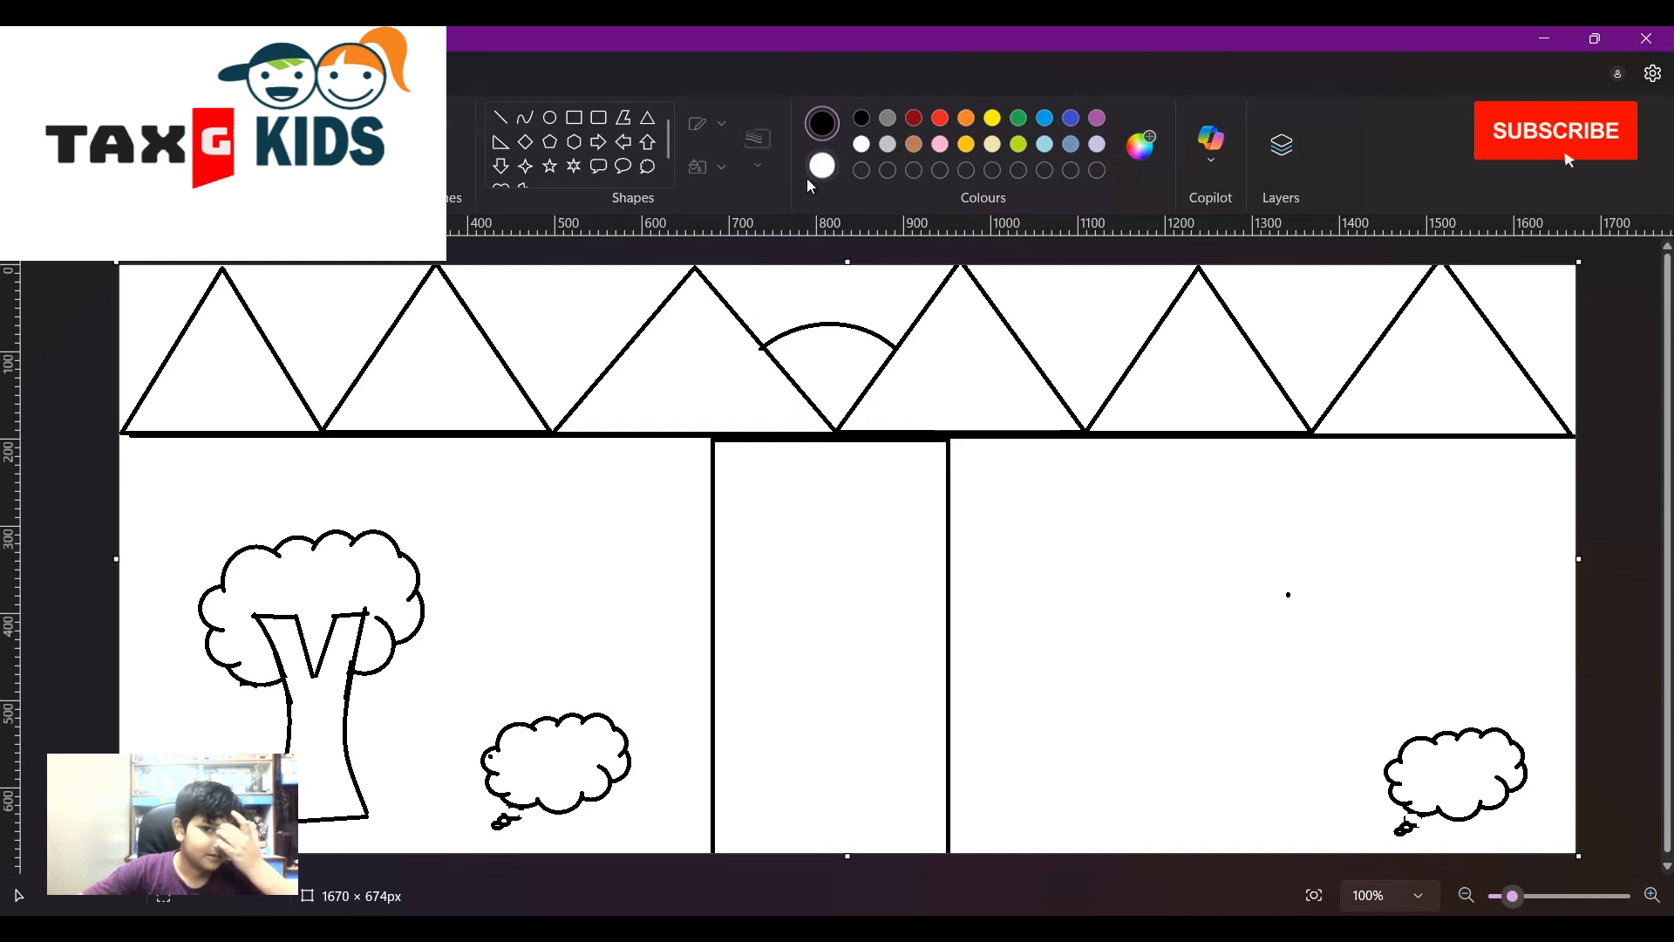
click(822, 166)
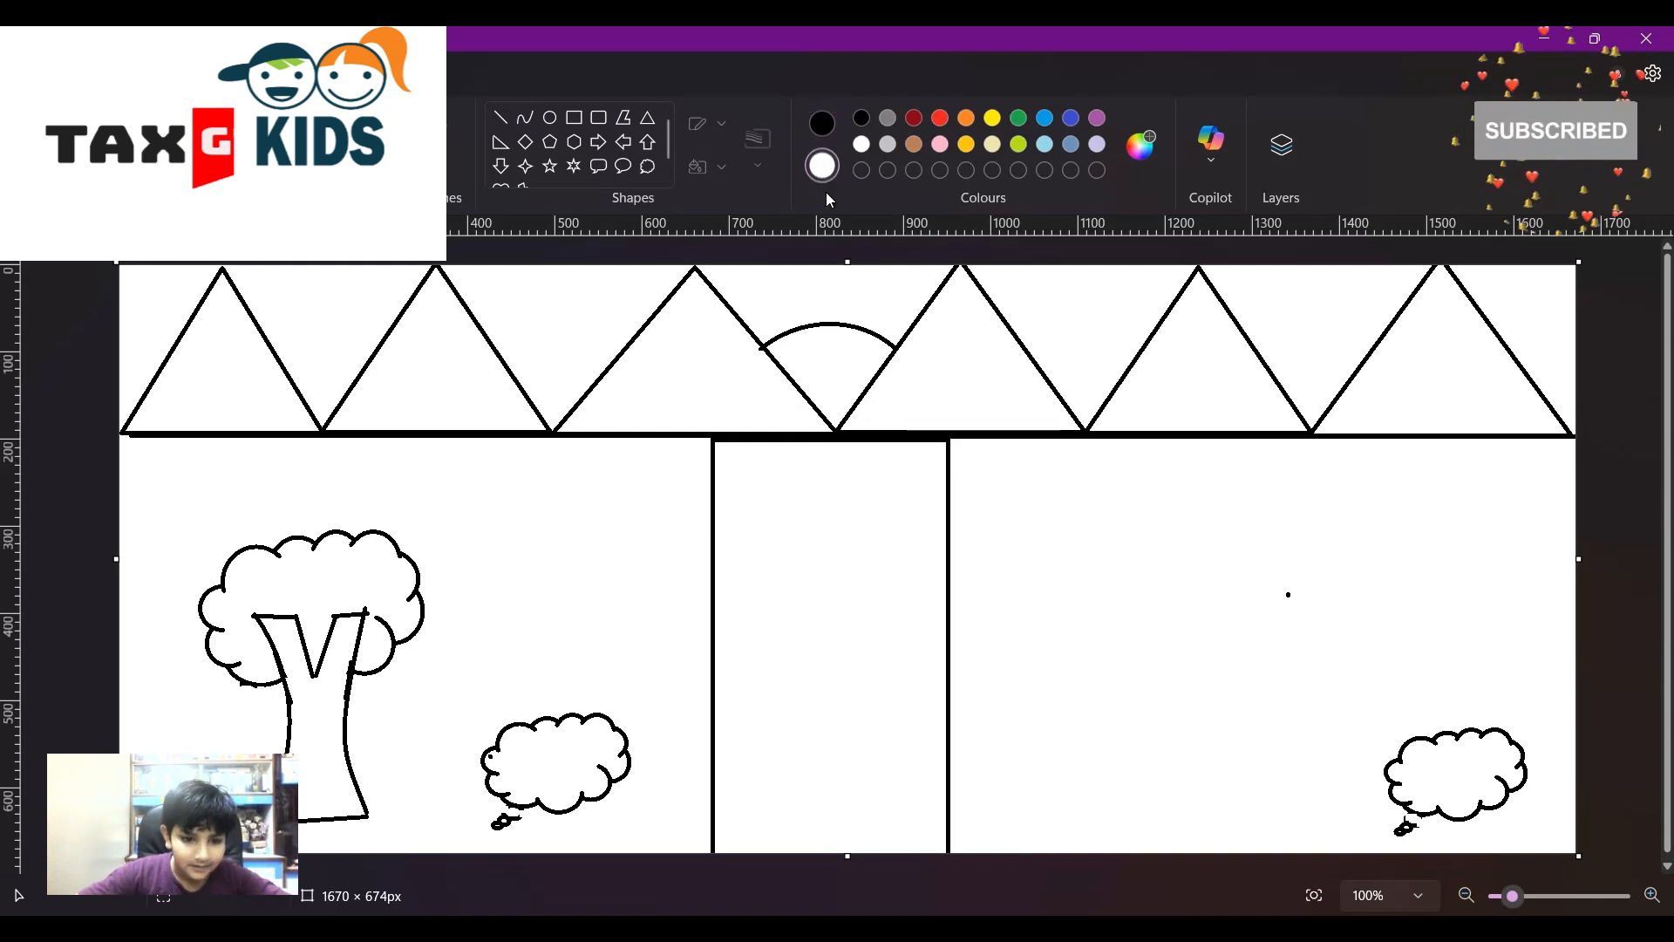
click(508, 822)
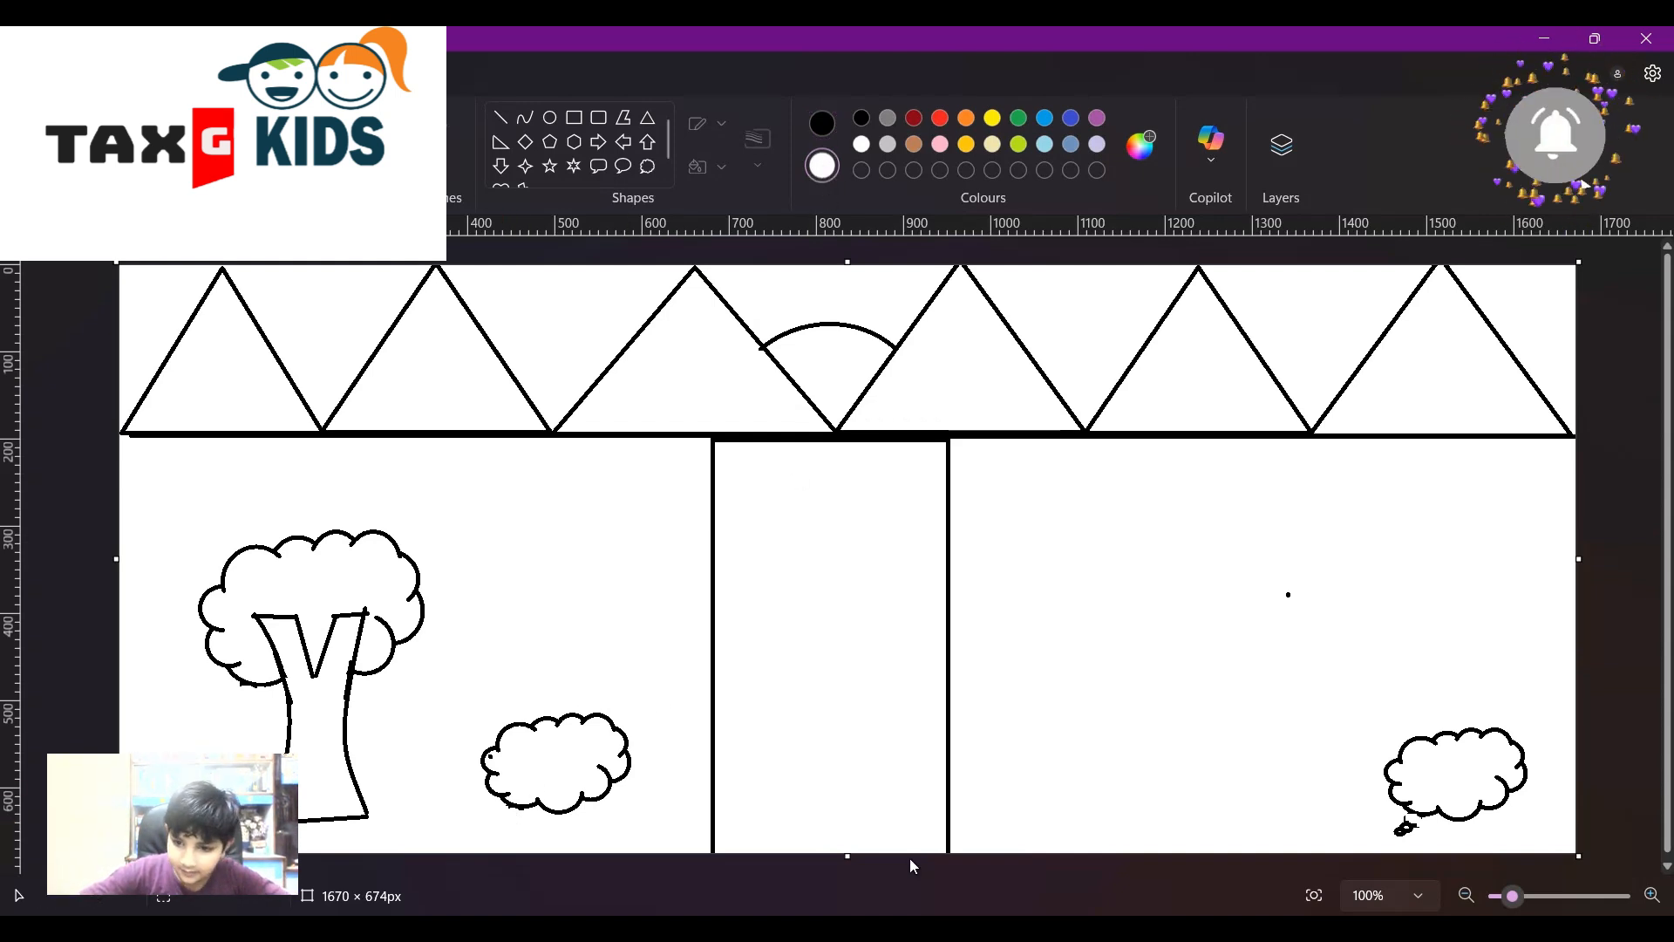
click(1405, 825)
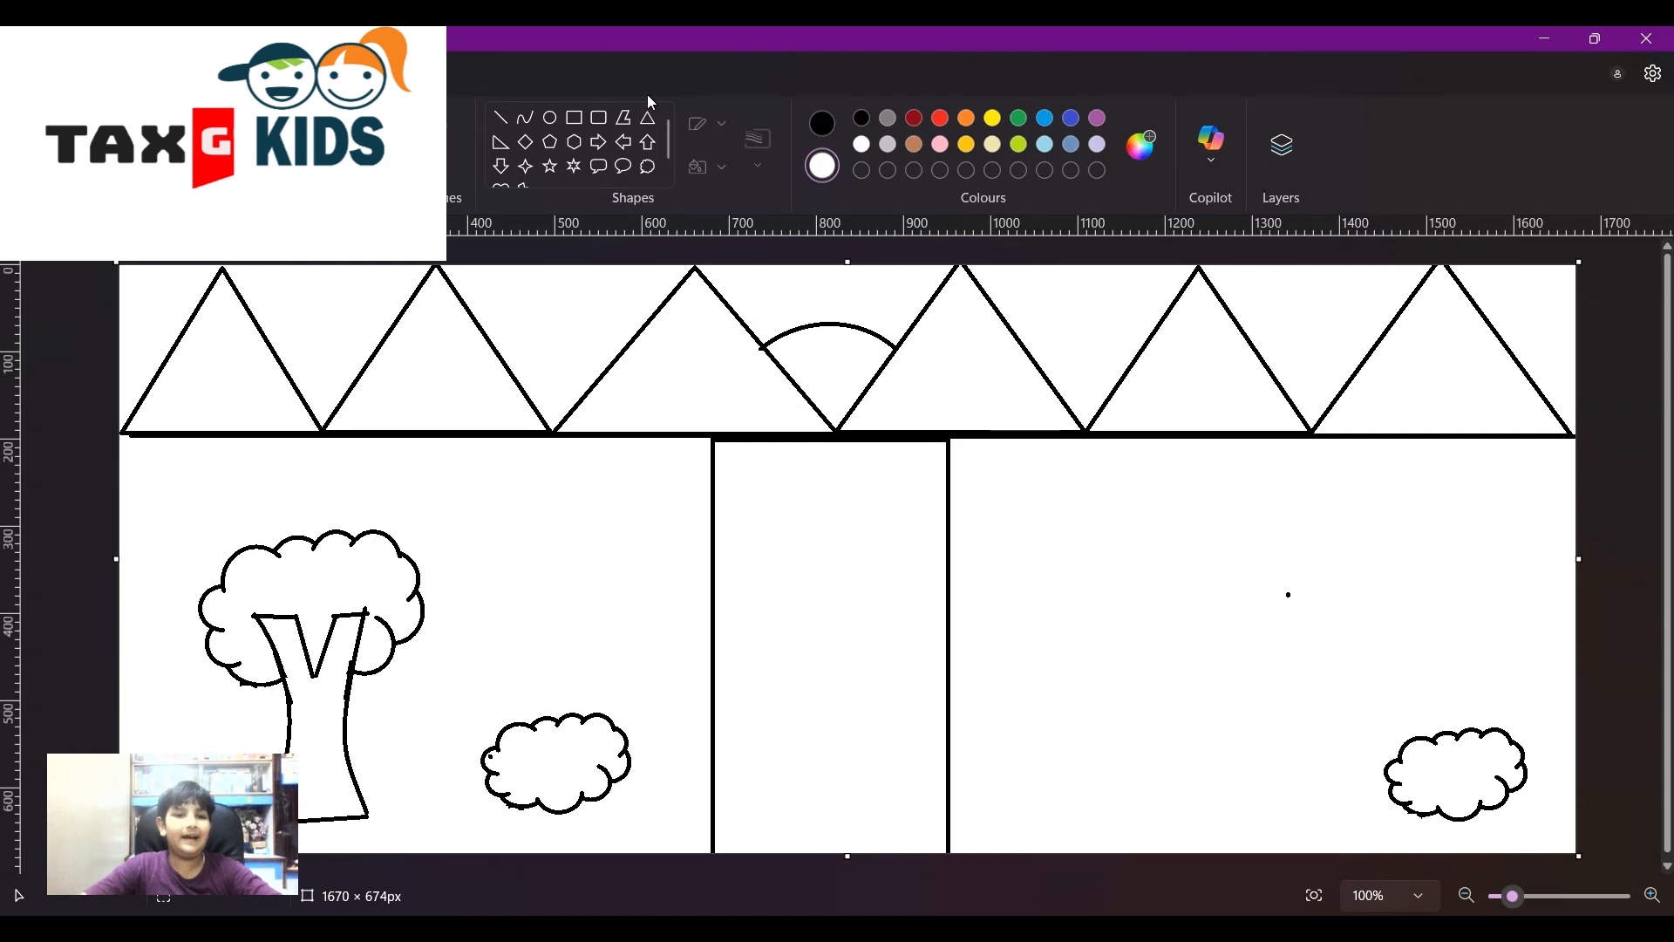
- Draw a black-outlined rectangle as the house body in the right section
click(573, 117)
drag(1099, 585, 1301, 729)
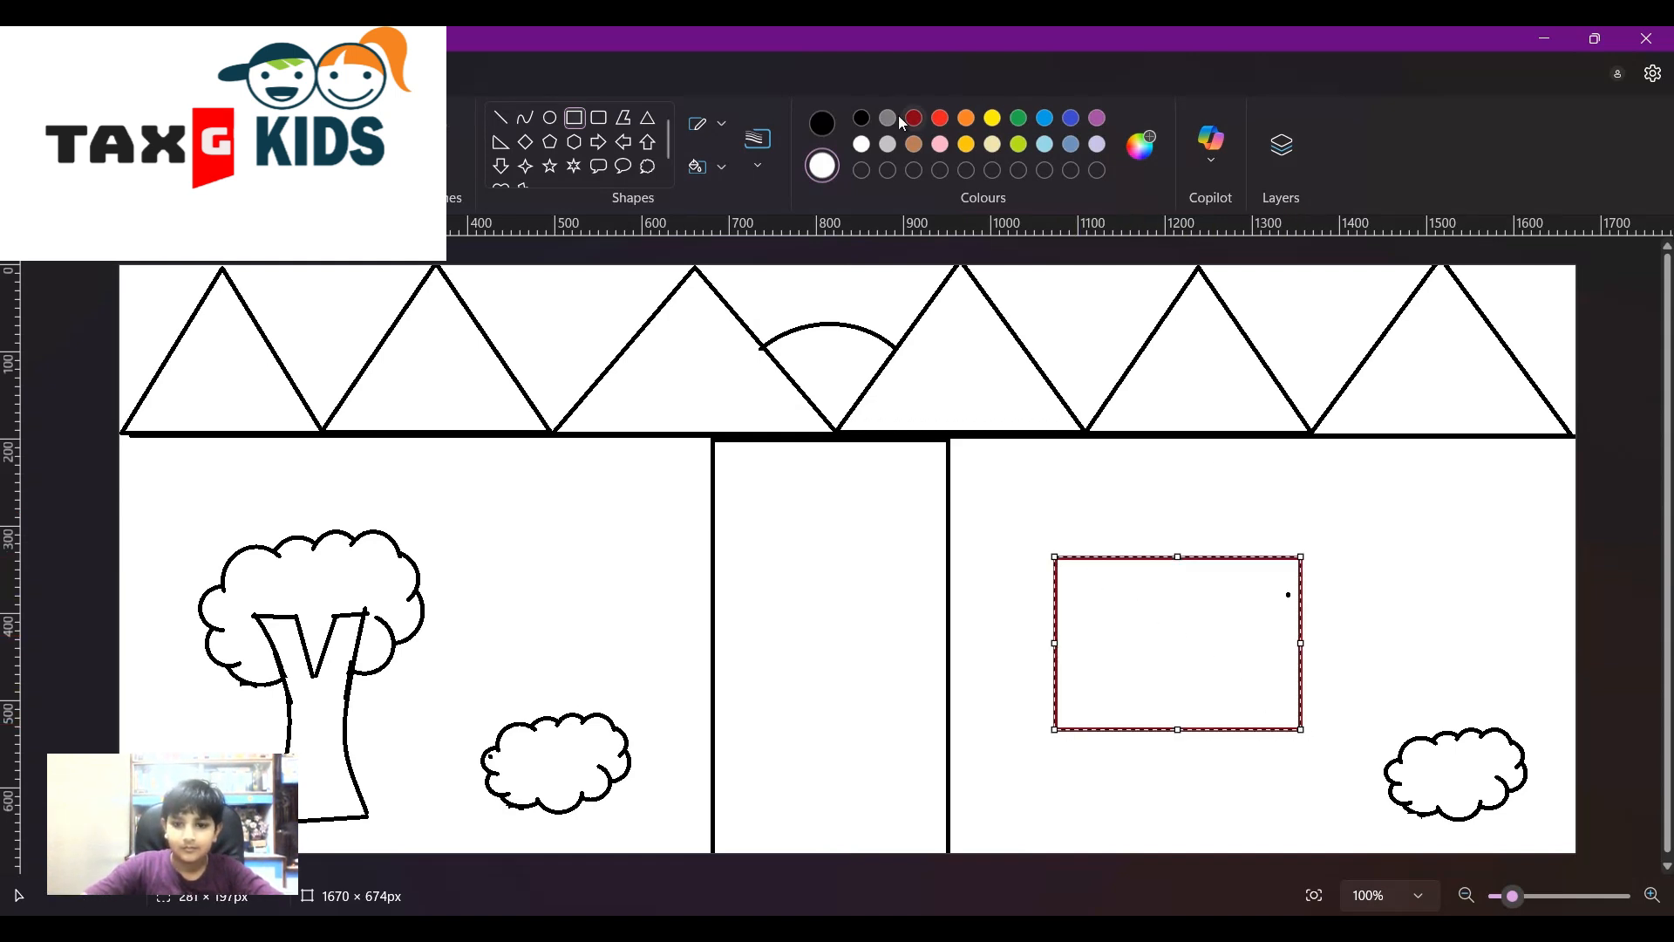
click(822, 123)
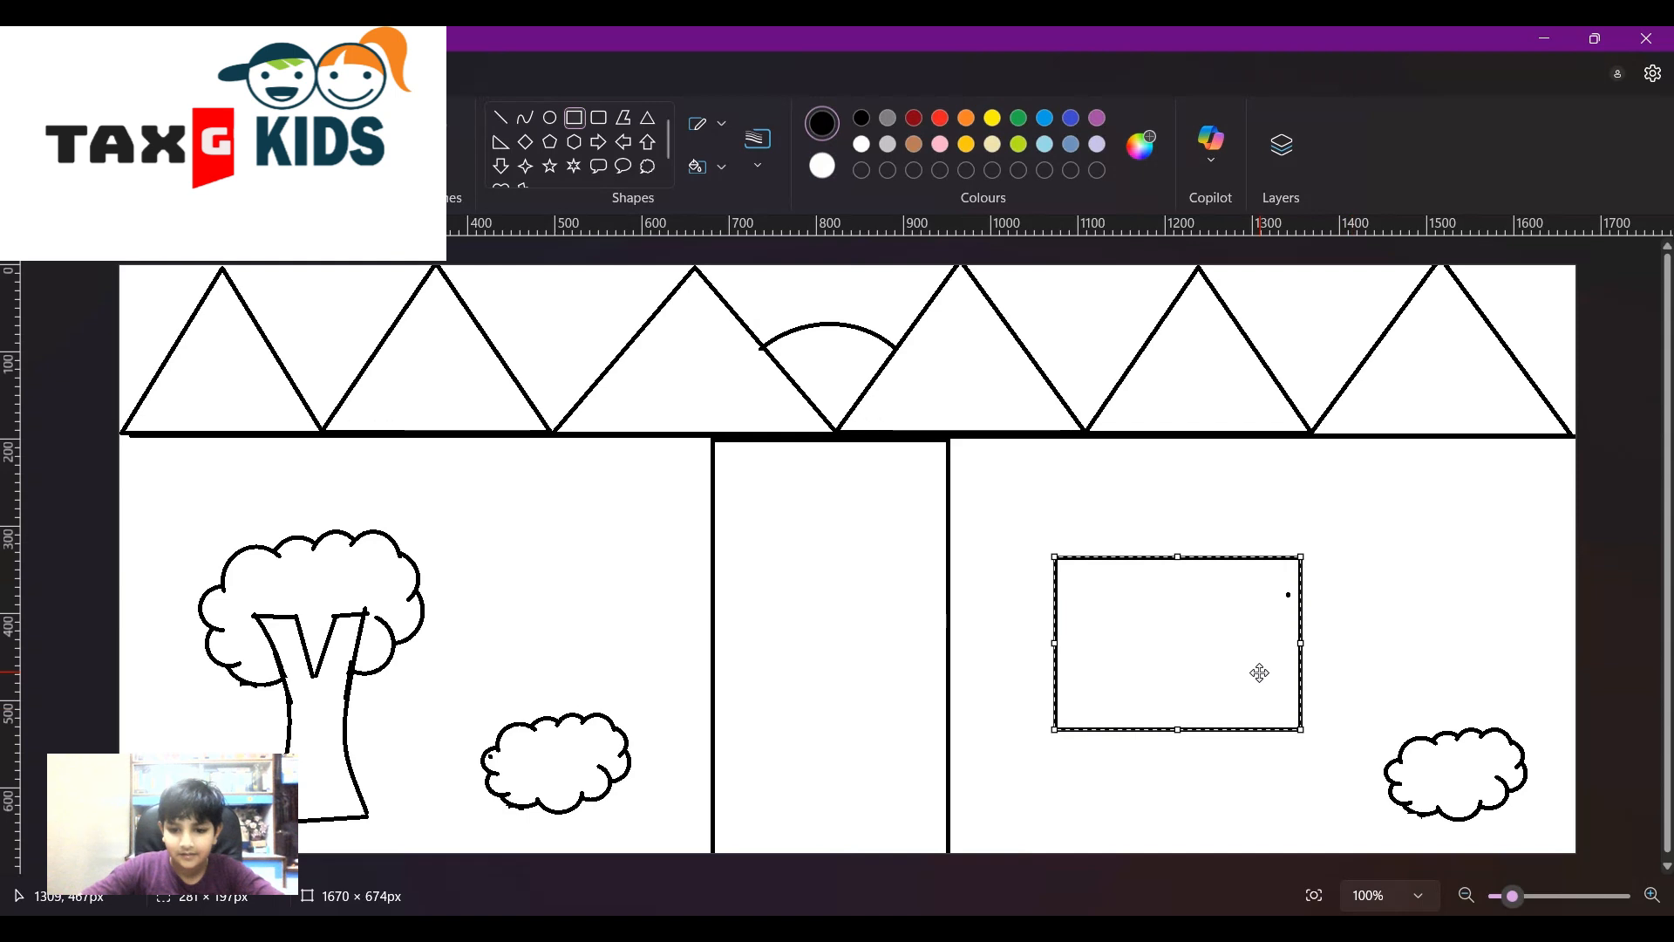
drag(1238, 672, 1240, 736)
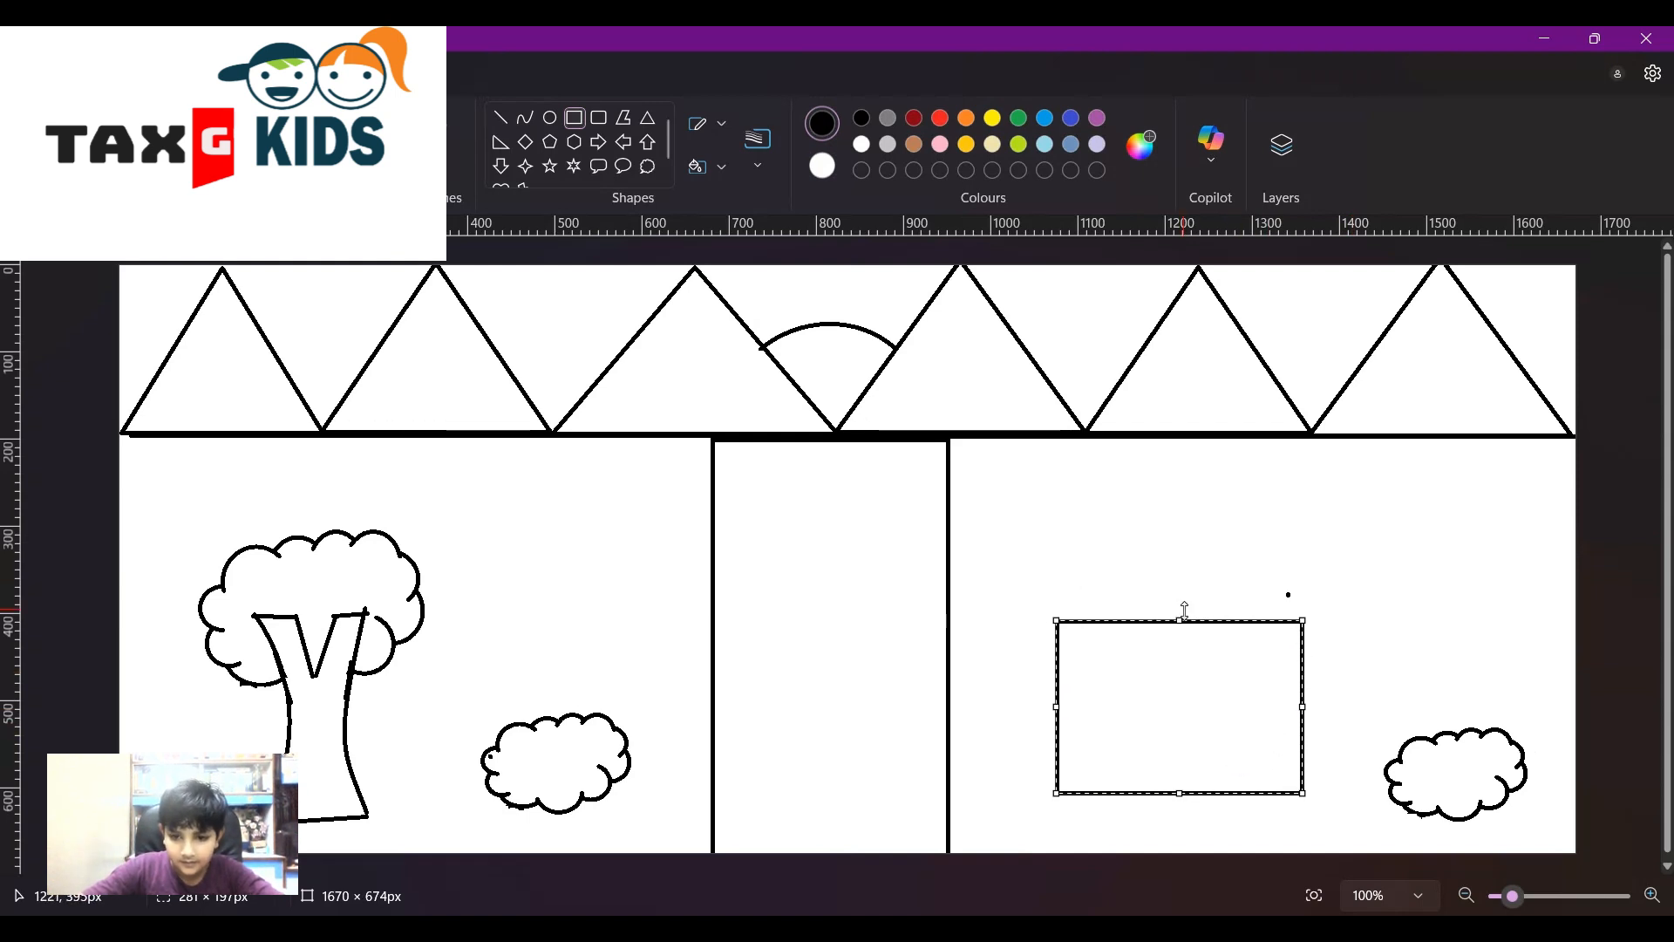
drag(1178, 624, 1183, 639)
click(1219, 595)
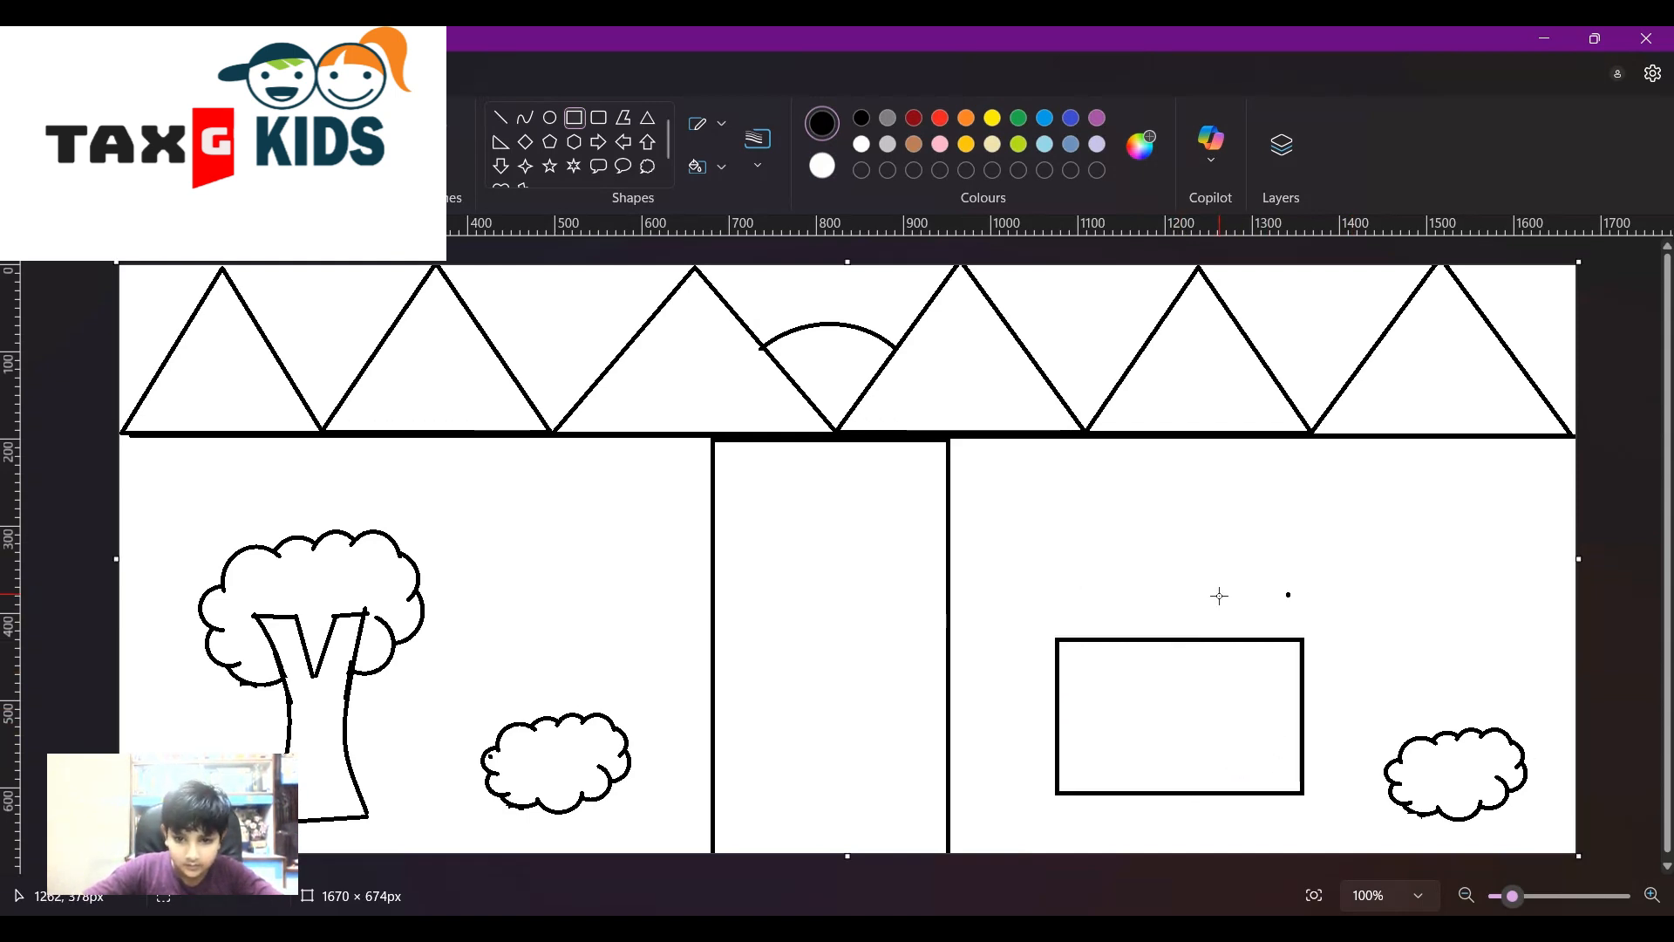
- Add a door rectangle in the house's left half and undo a stray square above it
drag(1060, 640, 1140, 700)
click(1225, 753)
click(1261, 709)
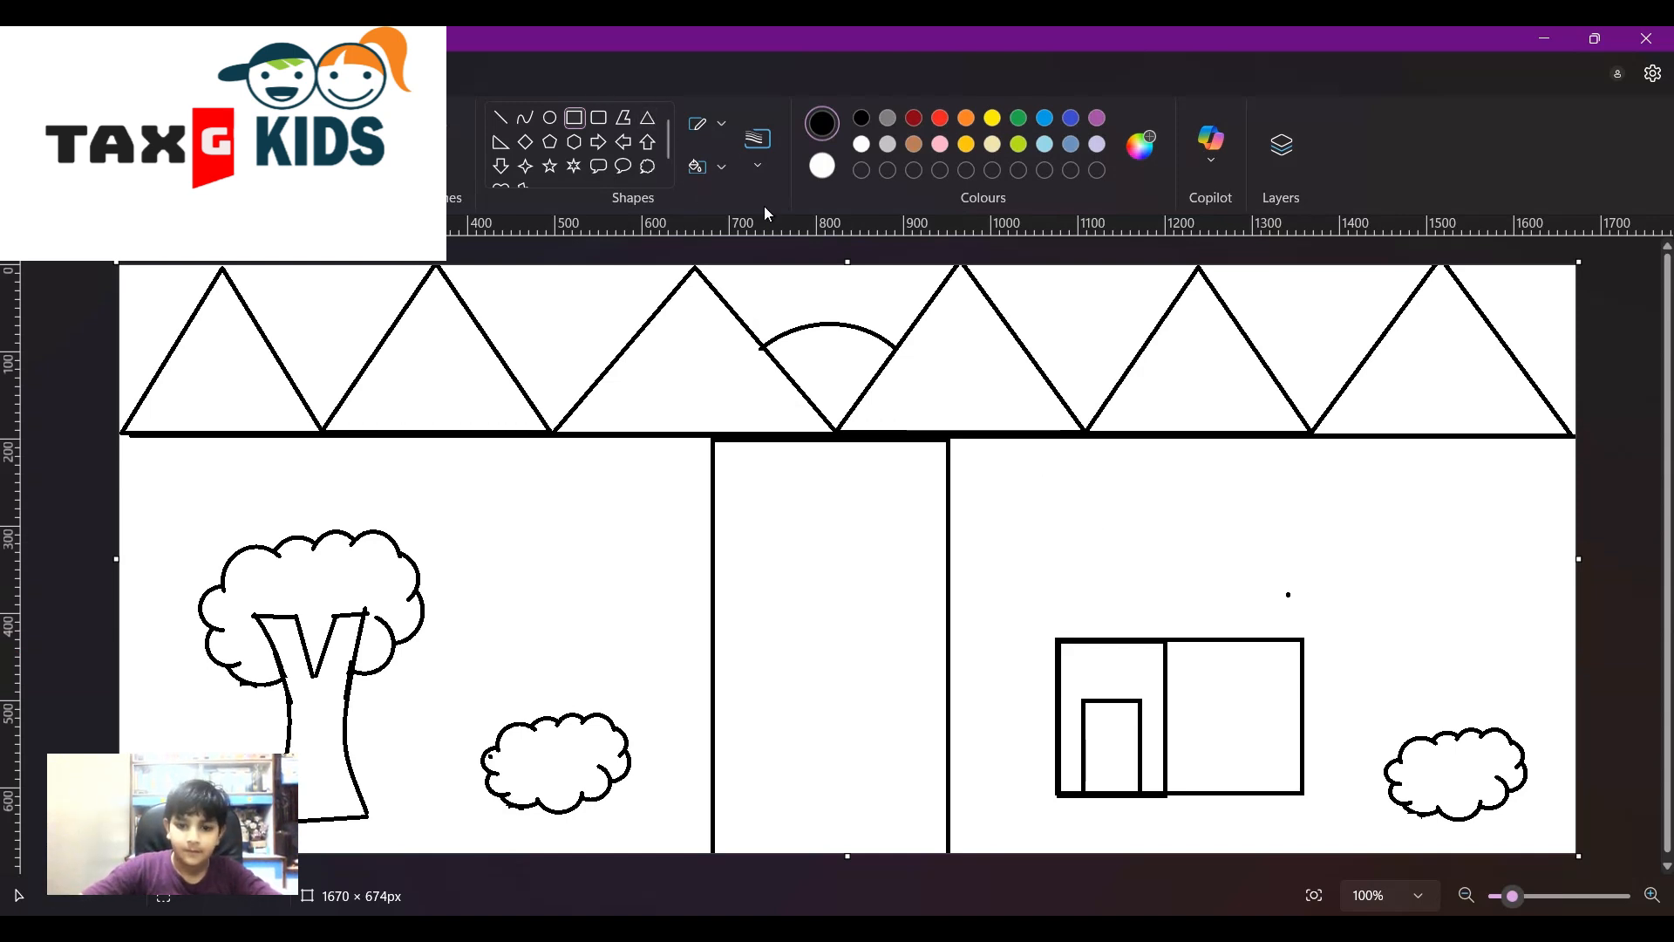
drag(1056, 642, 1167, 548)
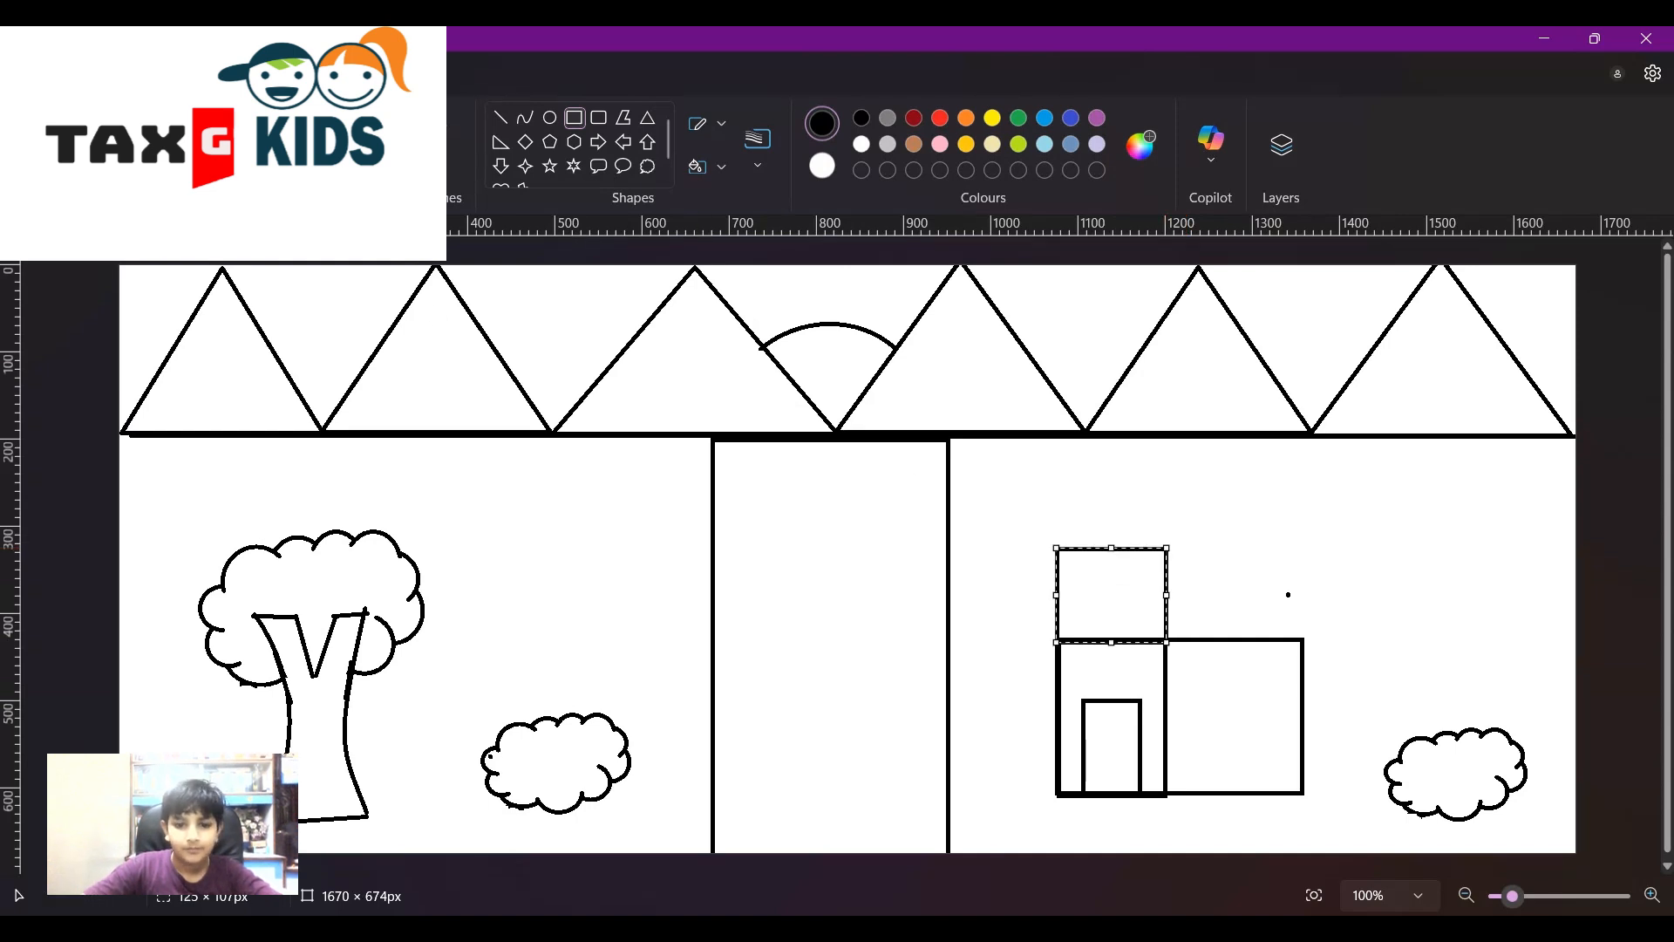
key(ctrl+z)
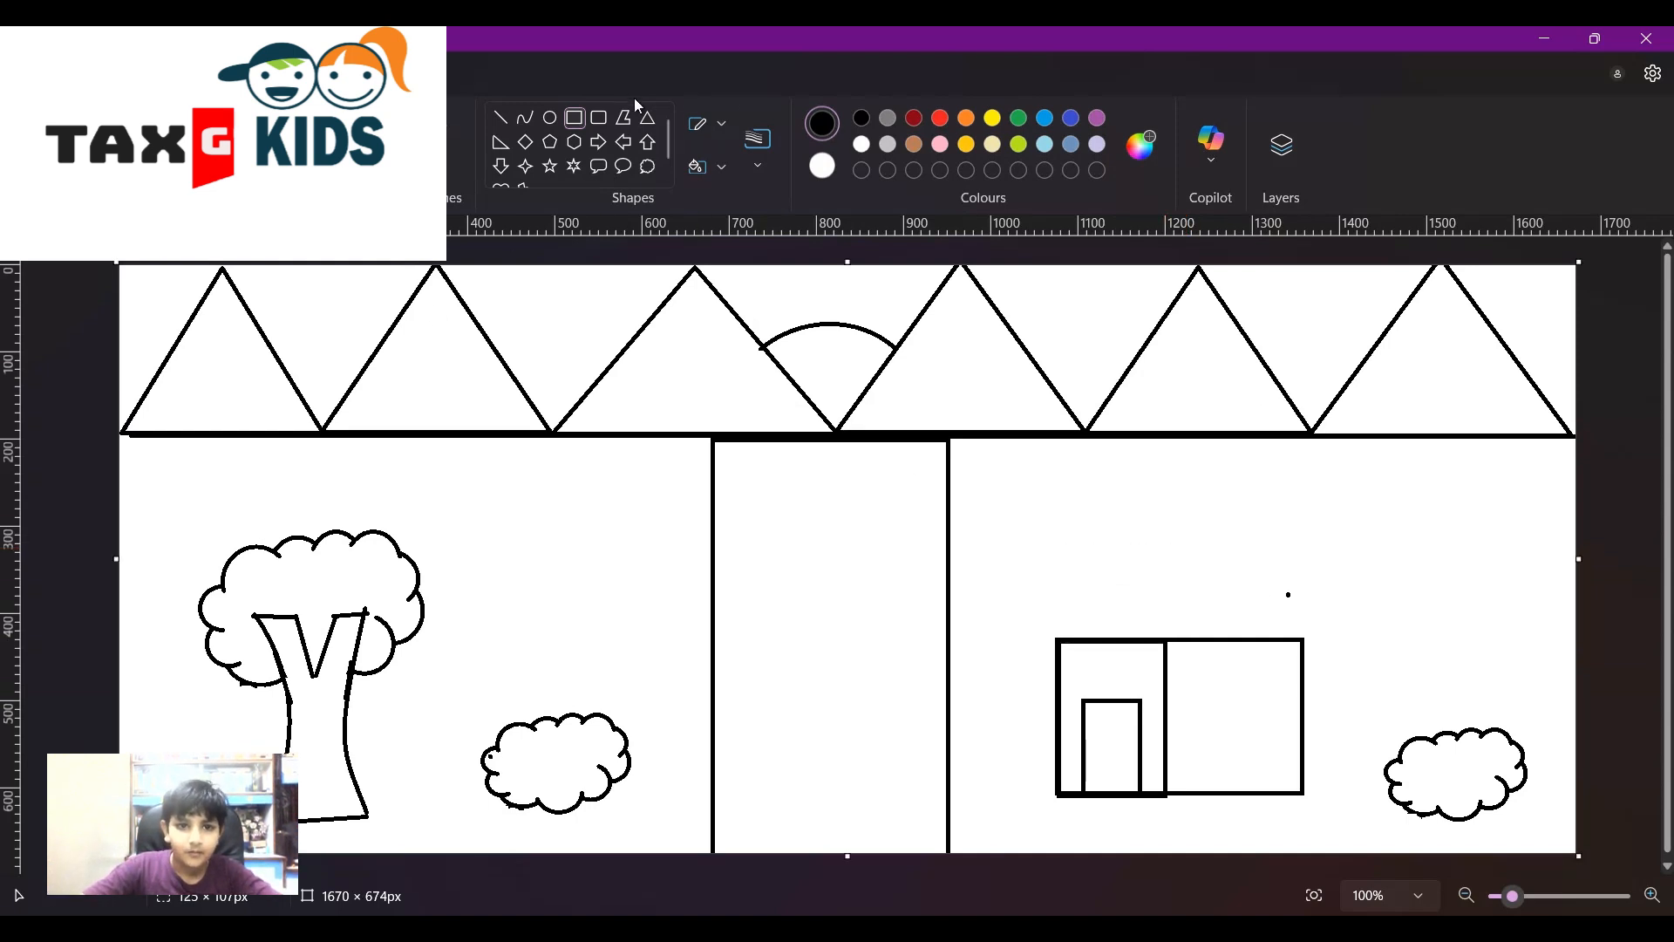
- Draw a triangle roof over the house's left section, redrawing it from the top-left corner
click(654, 123)
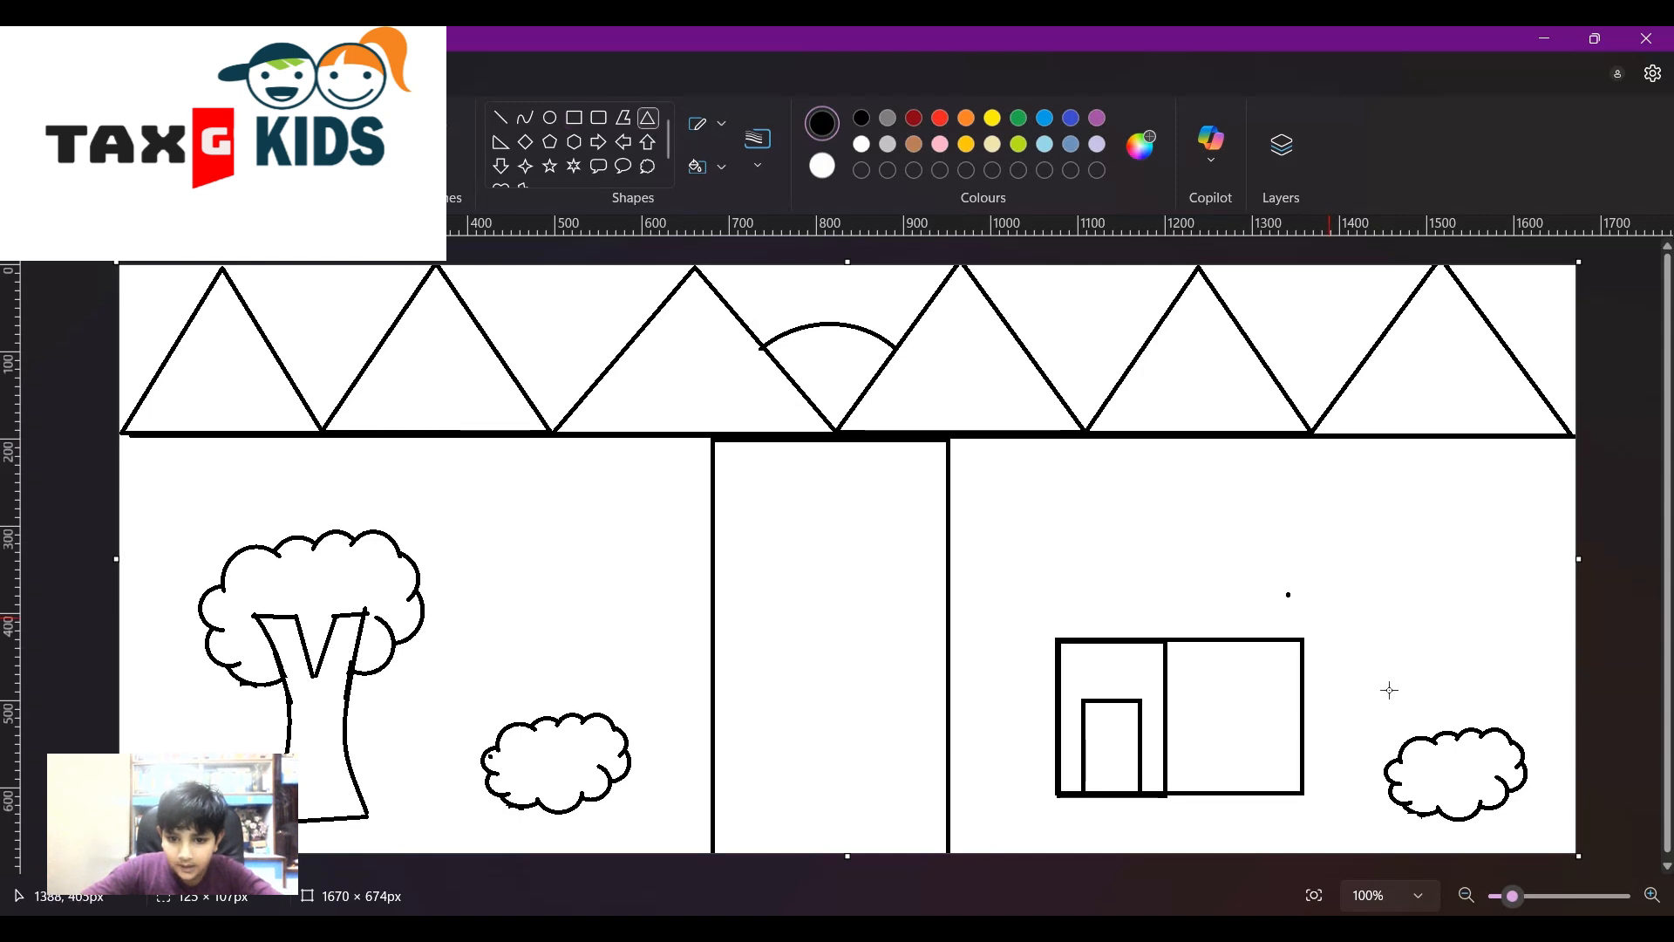
drag(1065, 639, 1171, 540)
drag(1117, 592, 1125, 590)
click(1241, 583)
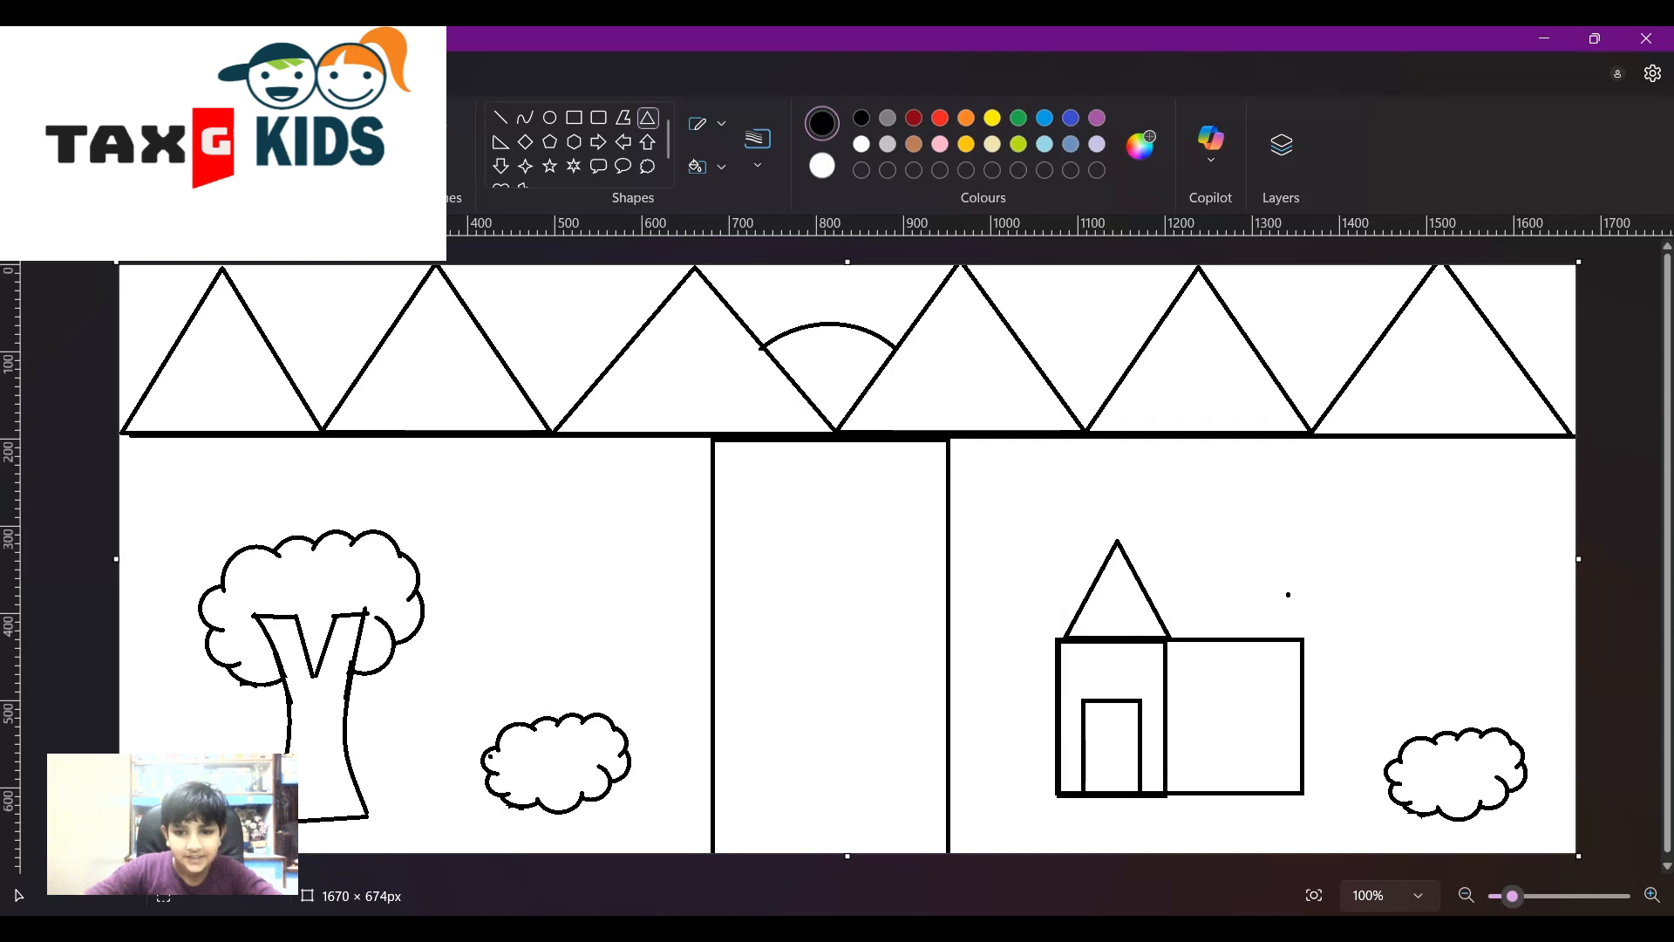
key(ctrl+z)
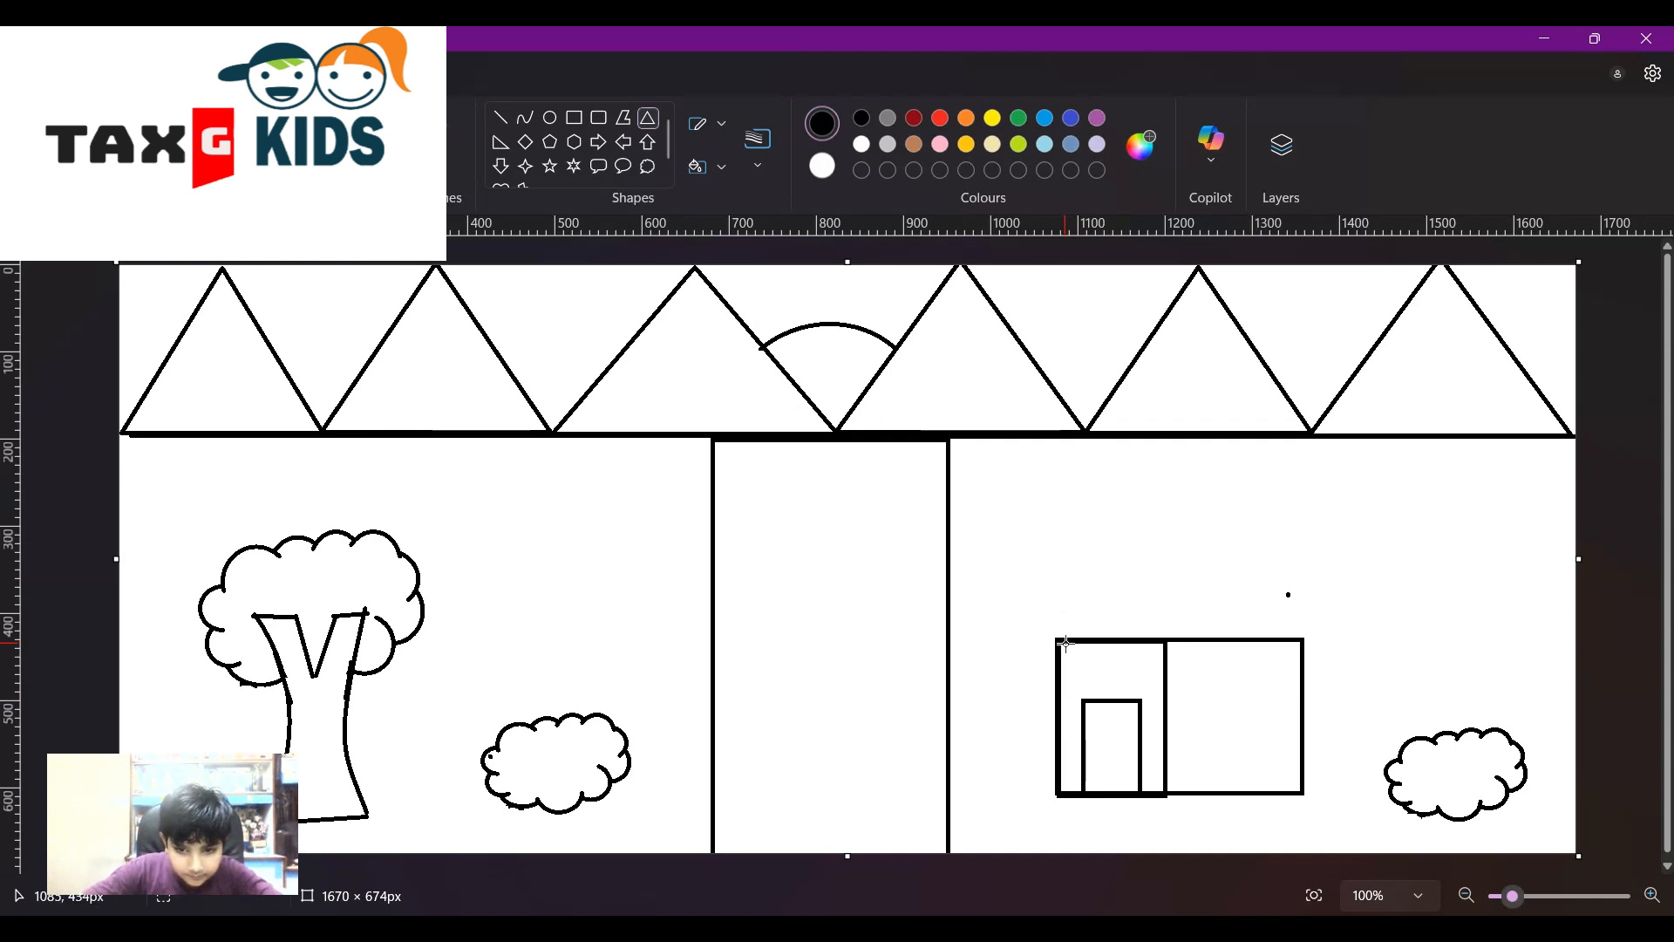
drag(1061, 639, 1167, 550)
click(1245, 545)
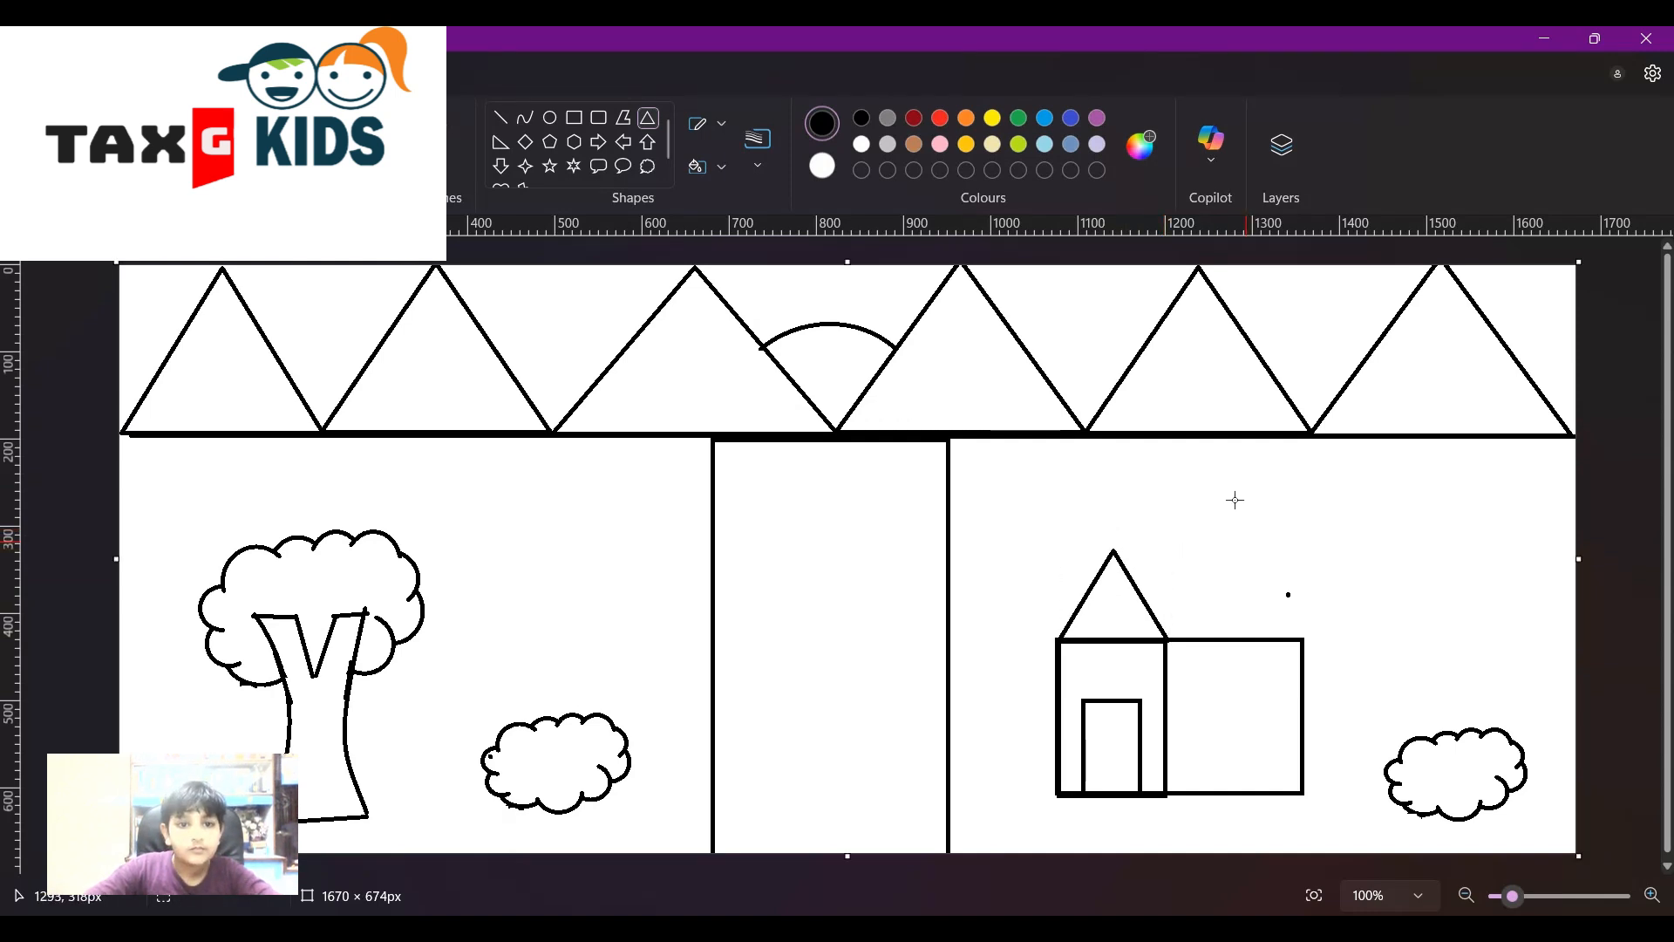
- Add a ridge line and a slope down to the right corner for the right roof
click(500, 119)
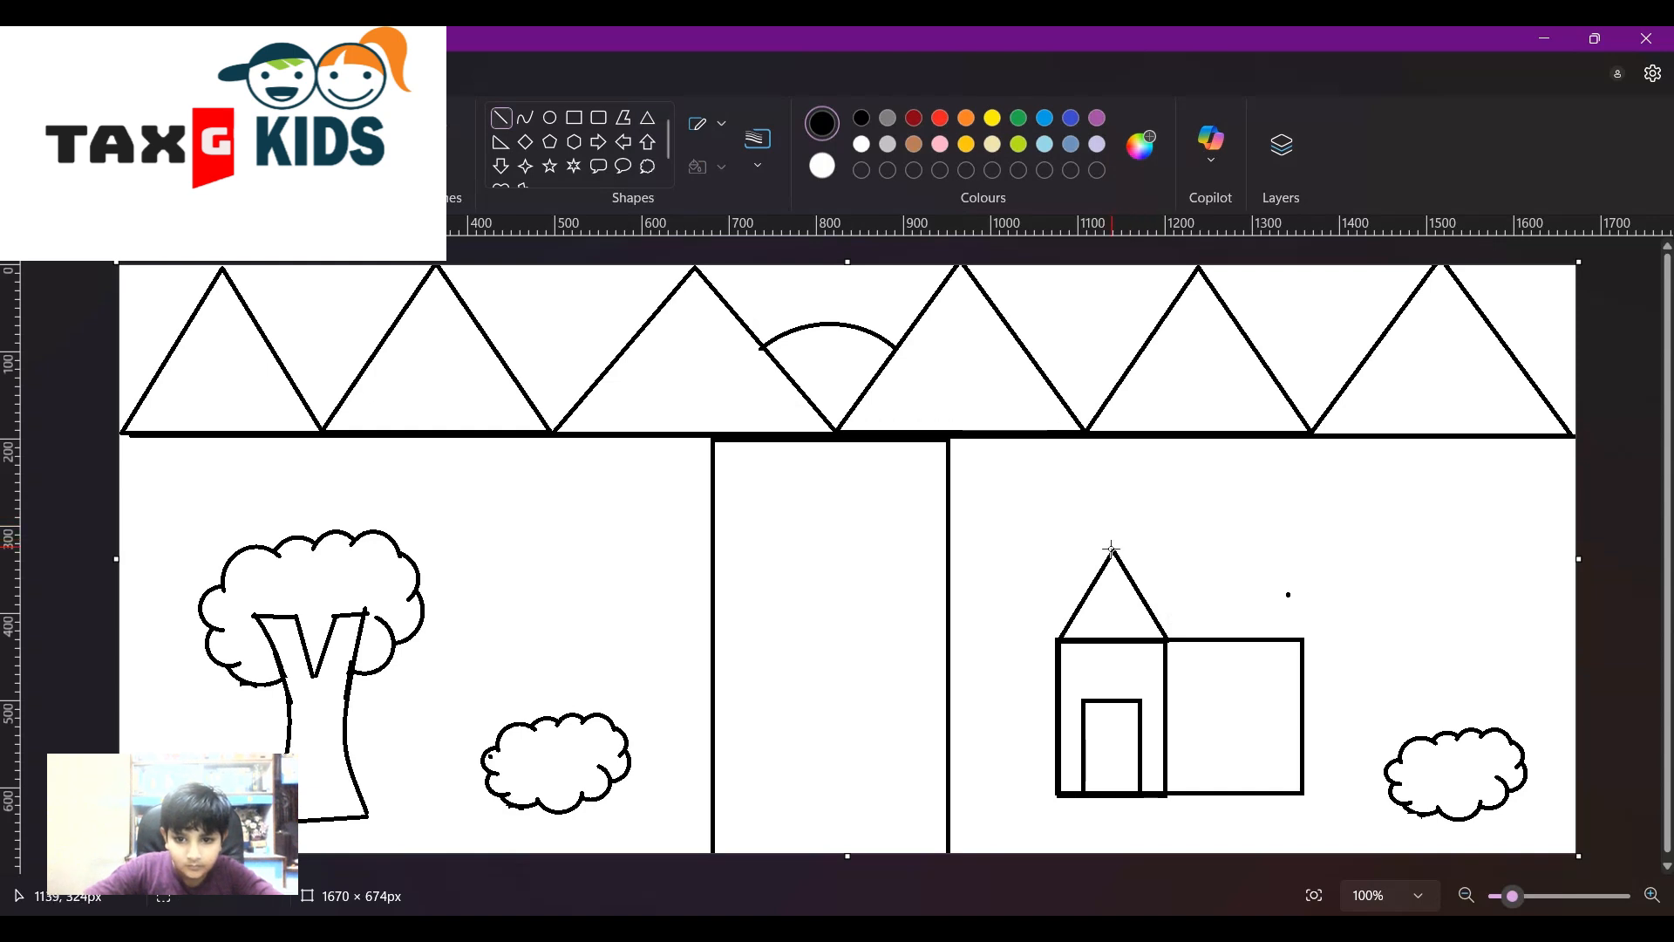
drag(1126, 547, 1248, 552)
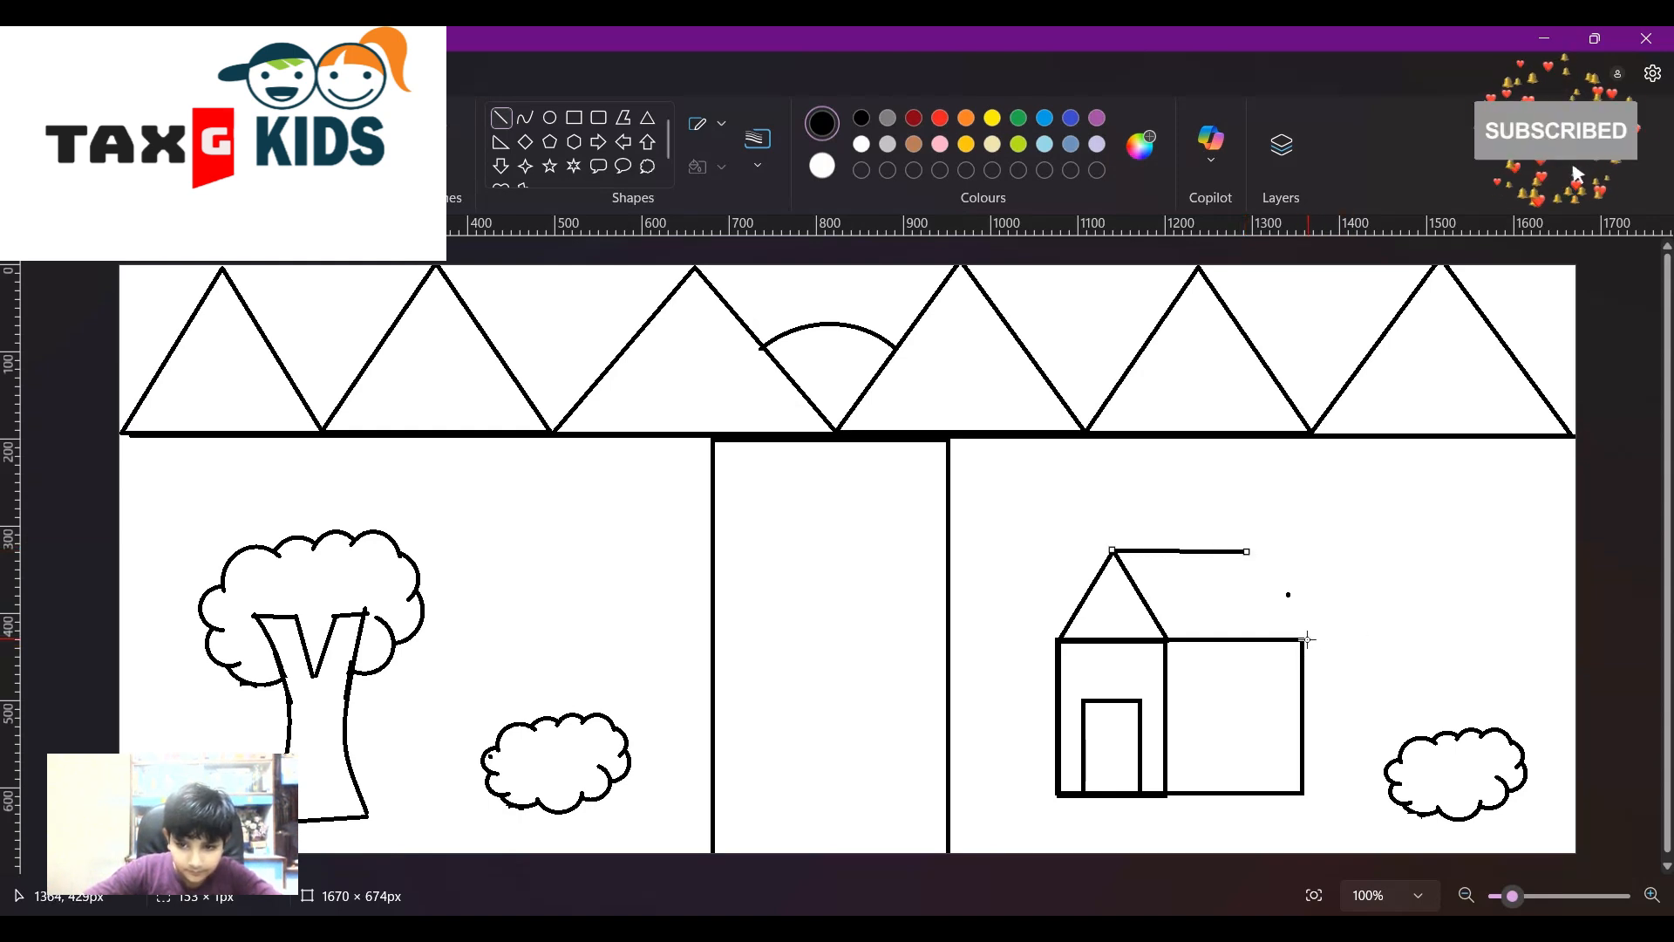
drag(1305, 639, 1248, 552)
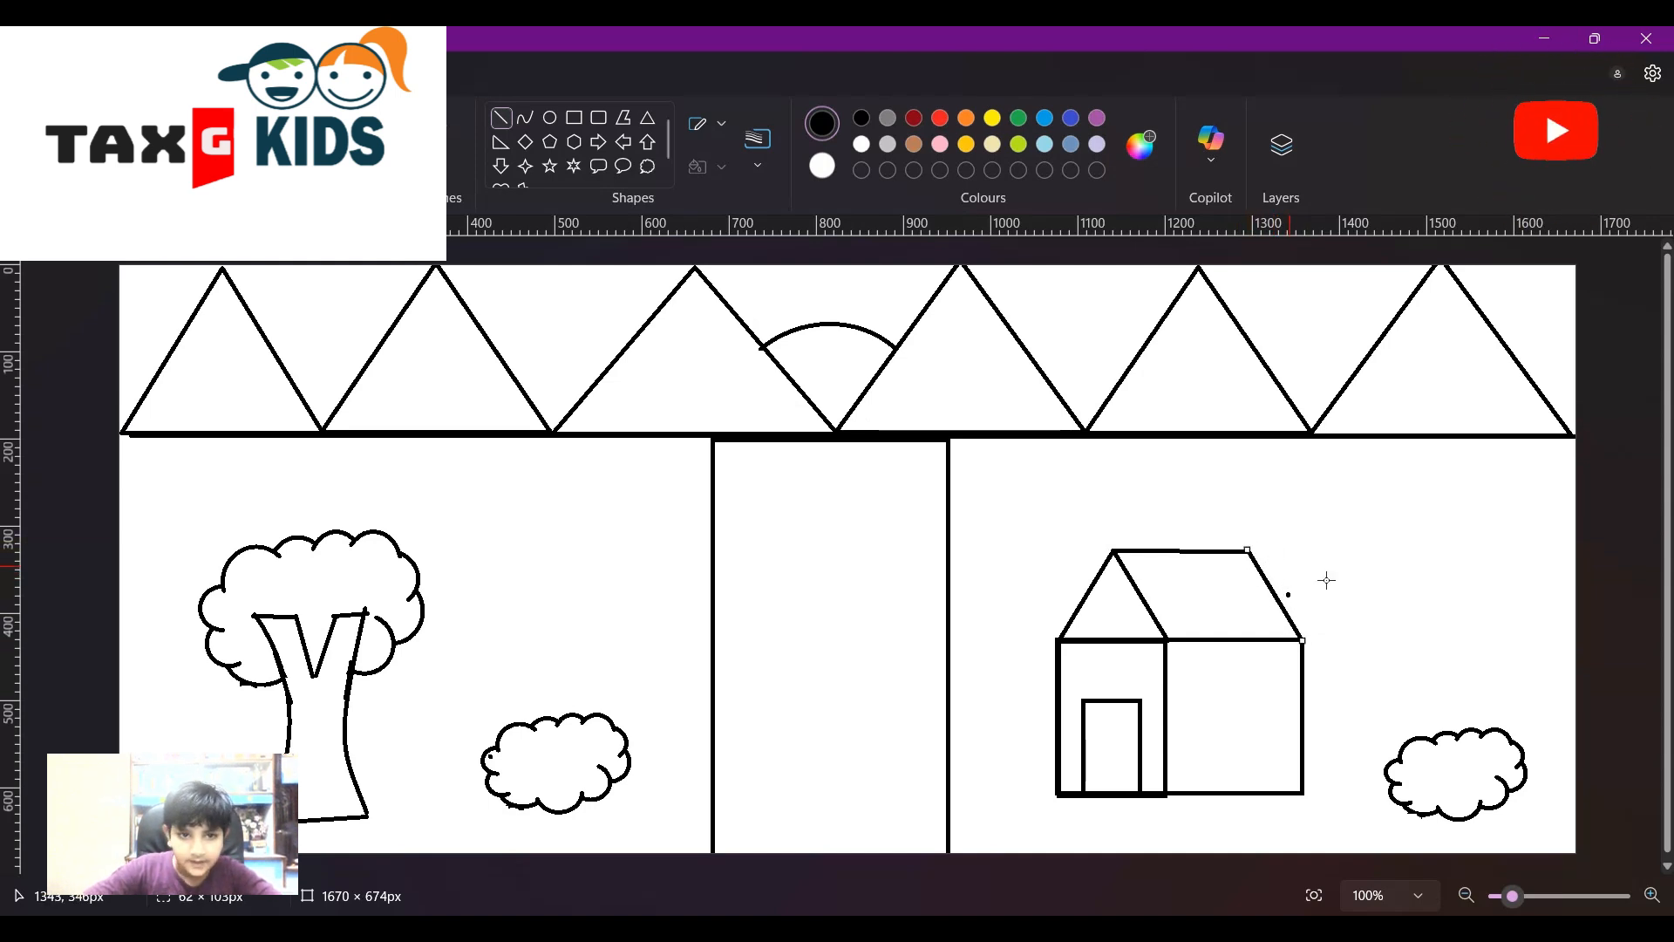
- Draw a rounded-rectangle window in the house's right wall
click(595, 119)
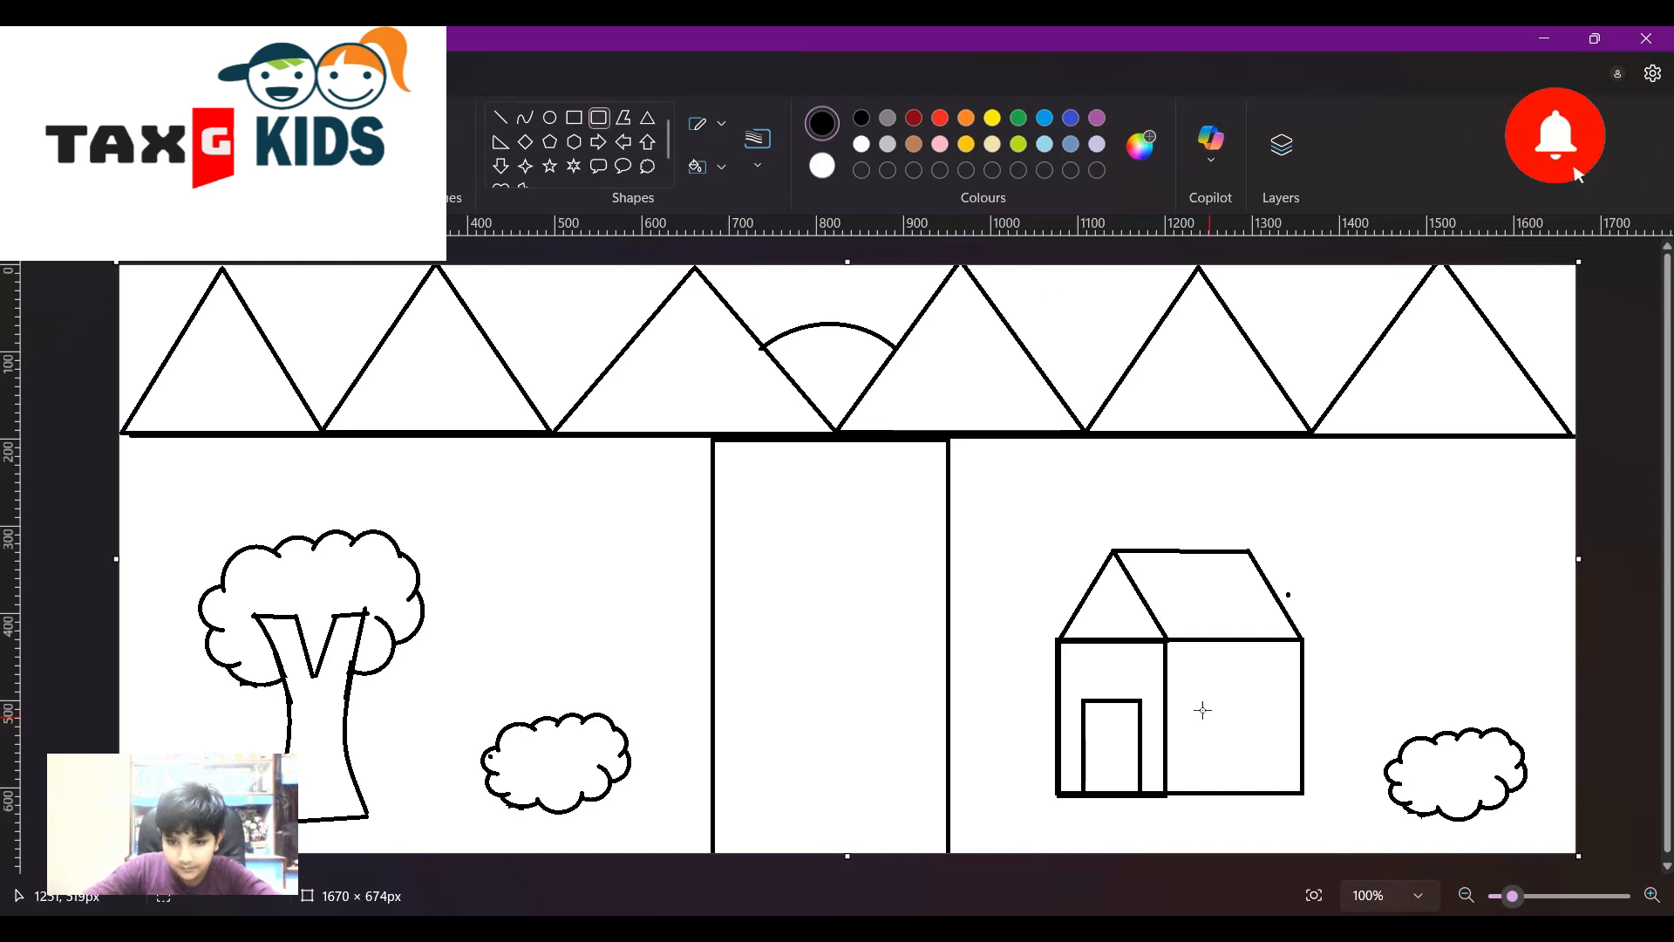
drag(1196, 701, 1279, 764)
click(1469, 662)
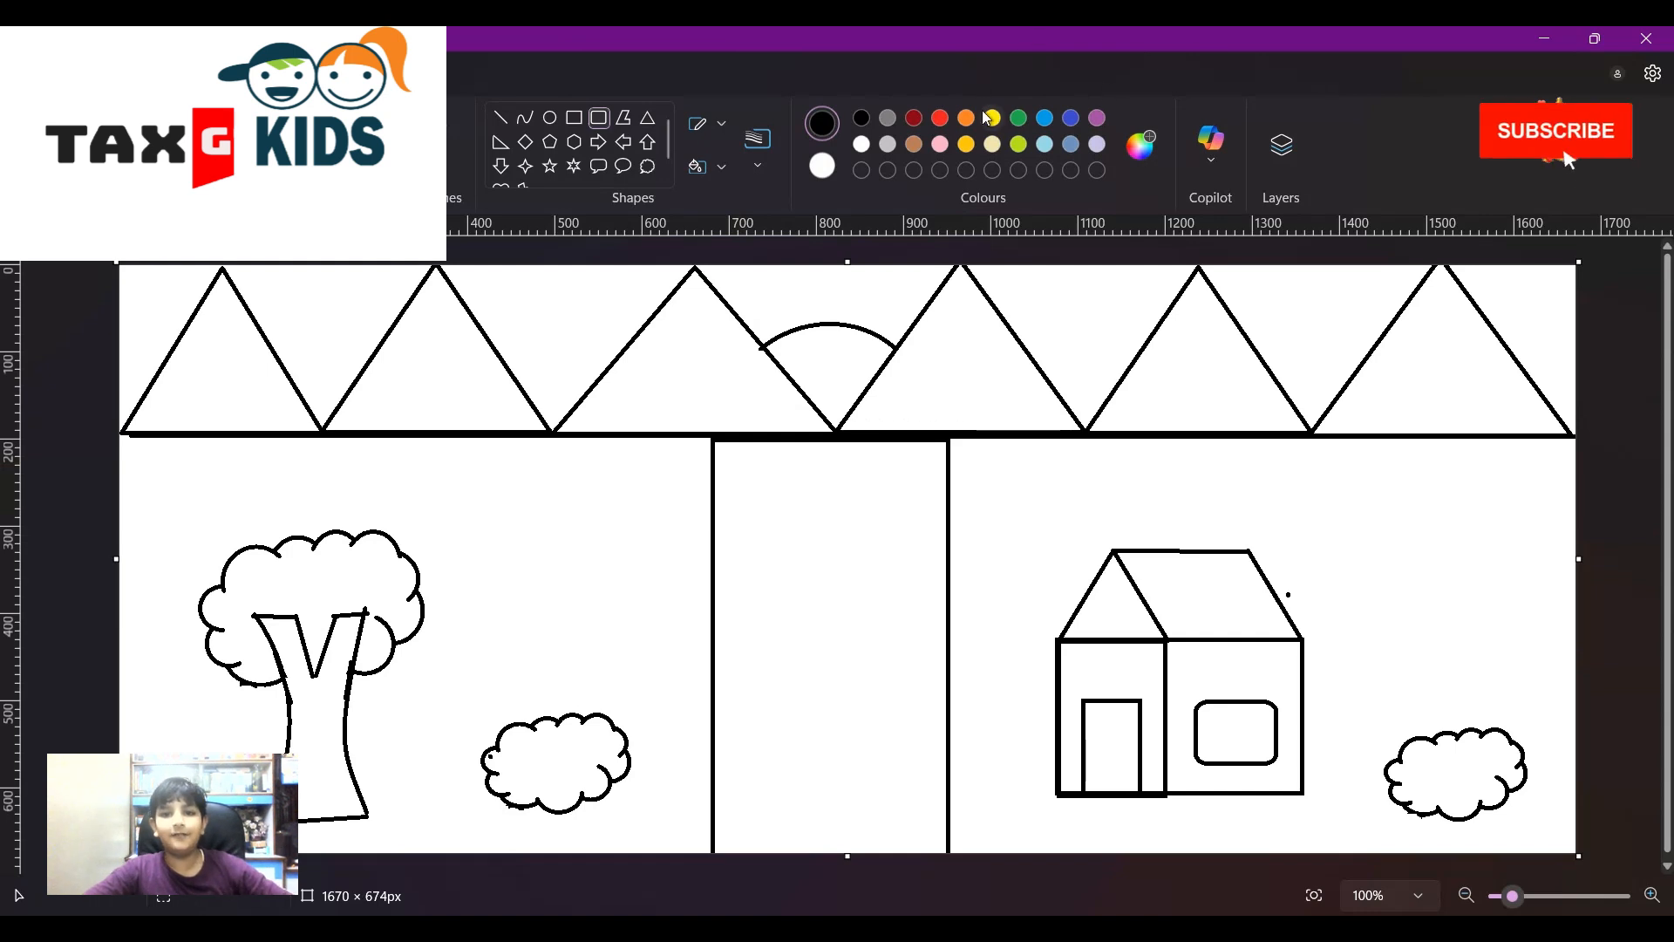
click(971, 145)
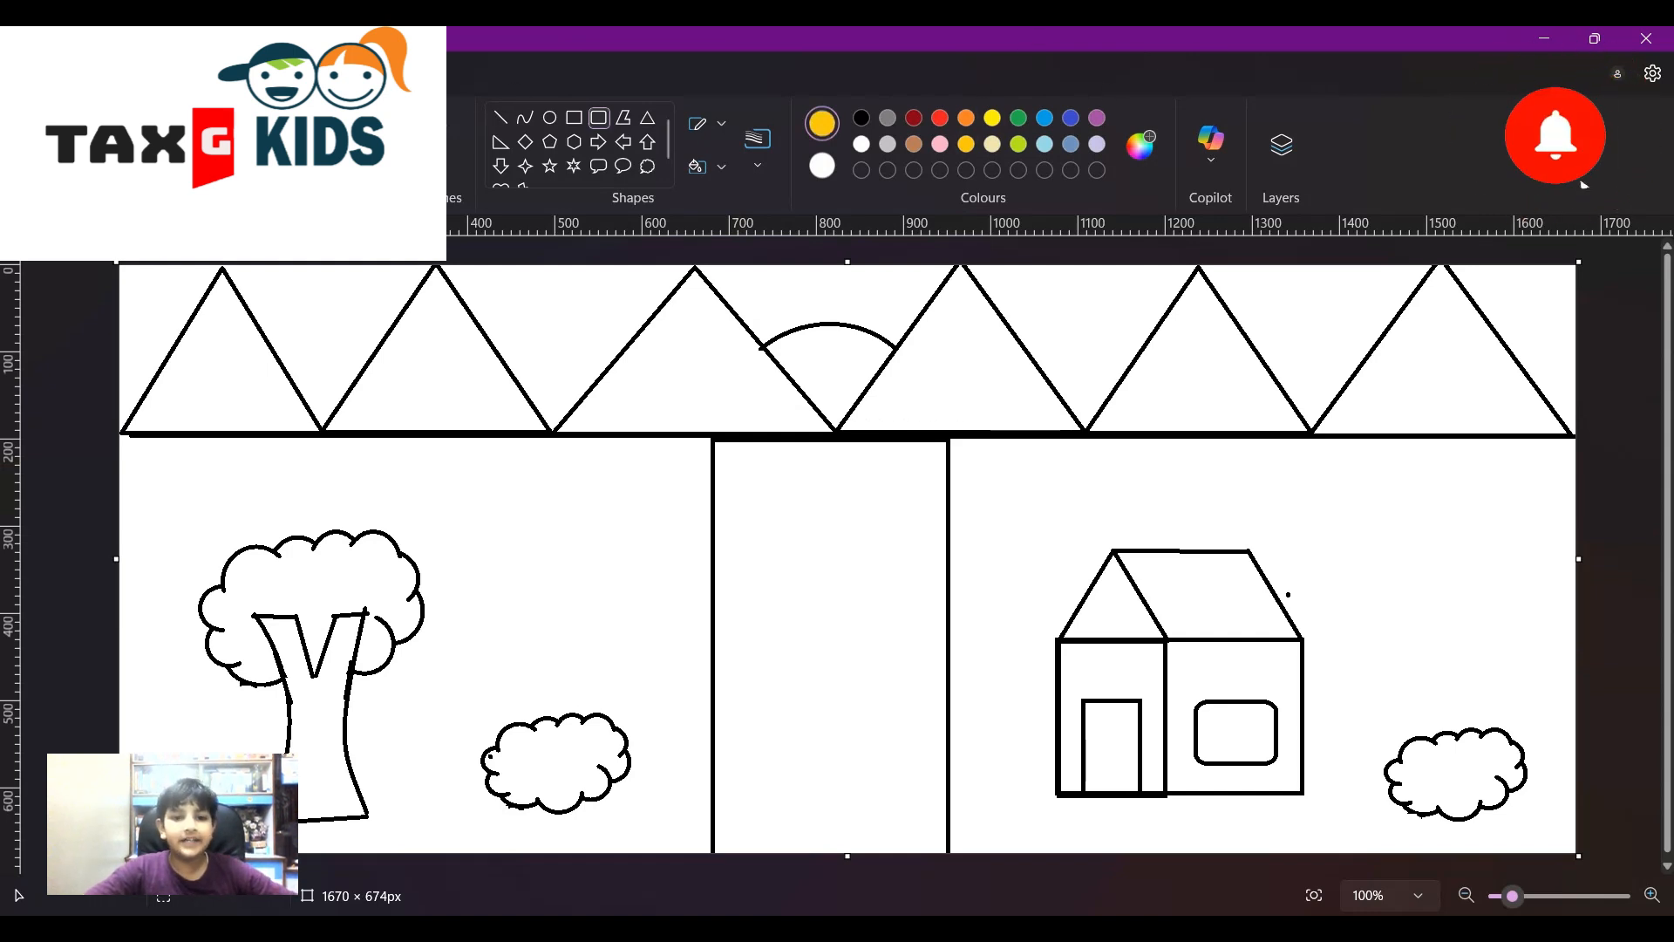
- Fill the sun amber and all six mountains brown
click(375, 117)
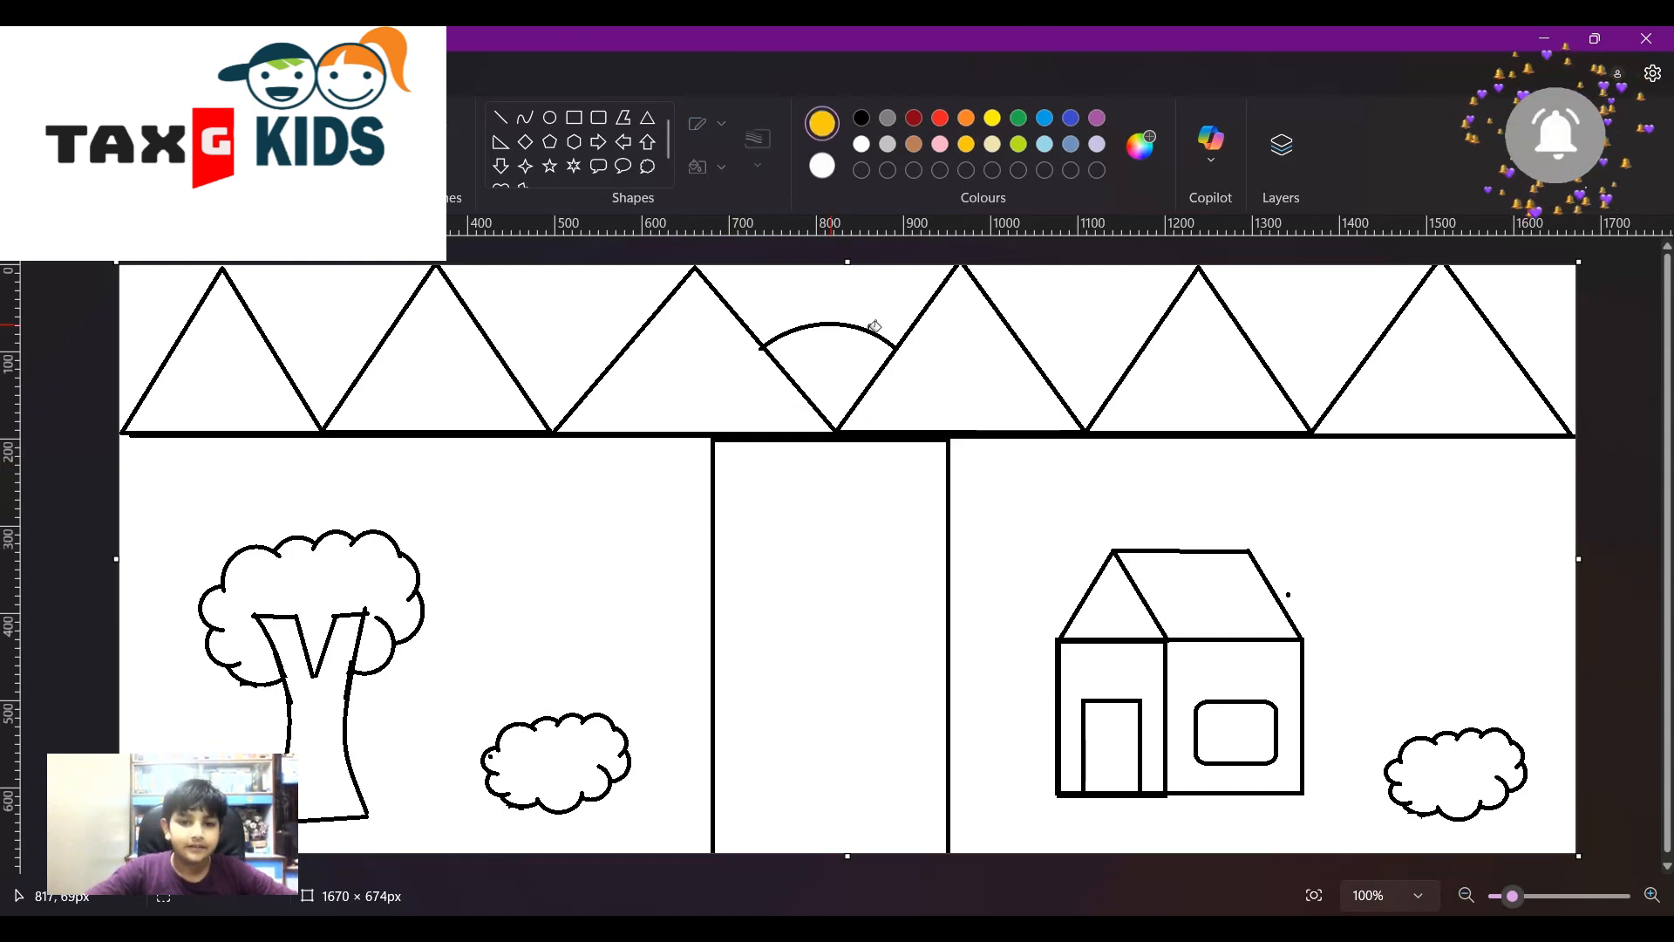
click(827, 370)
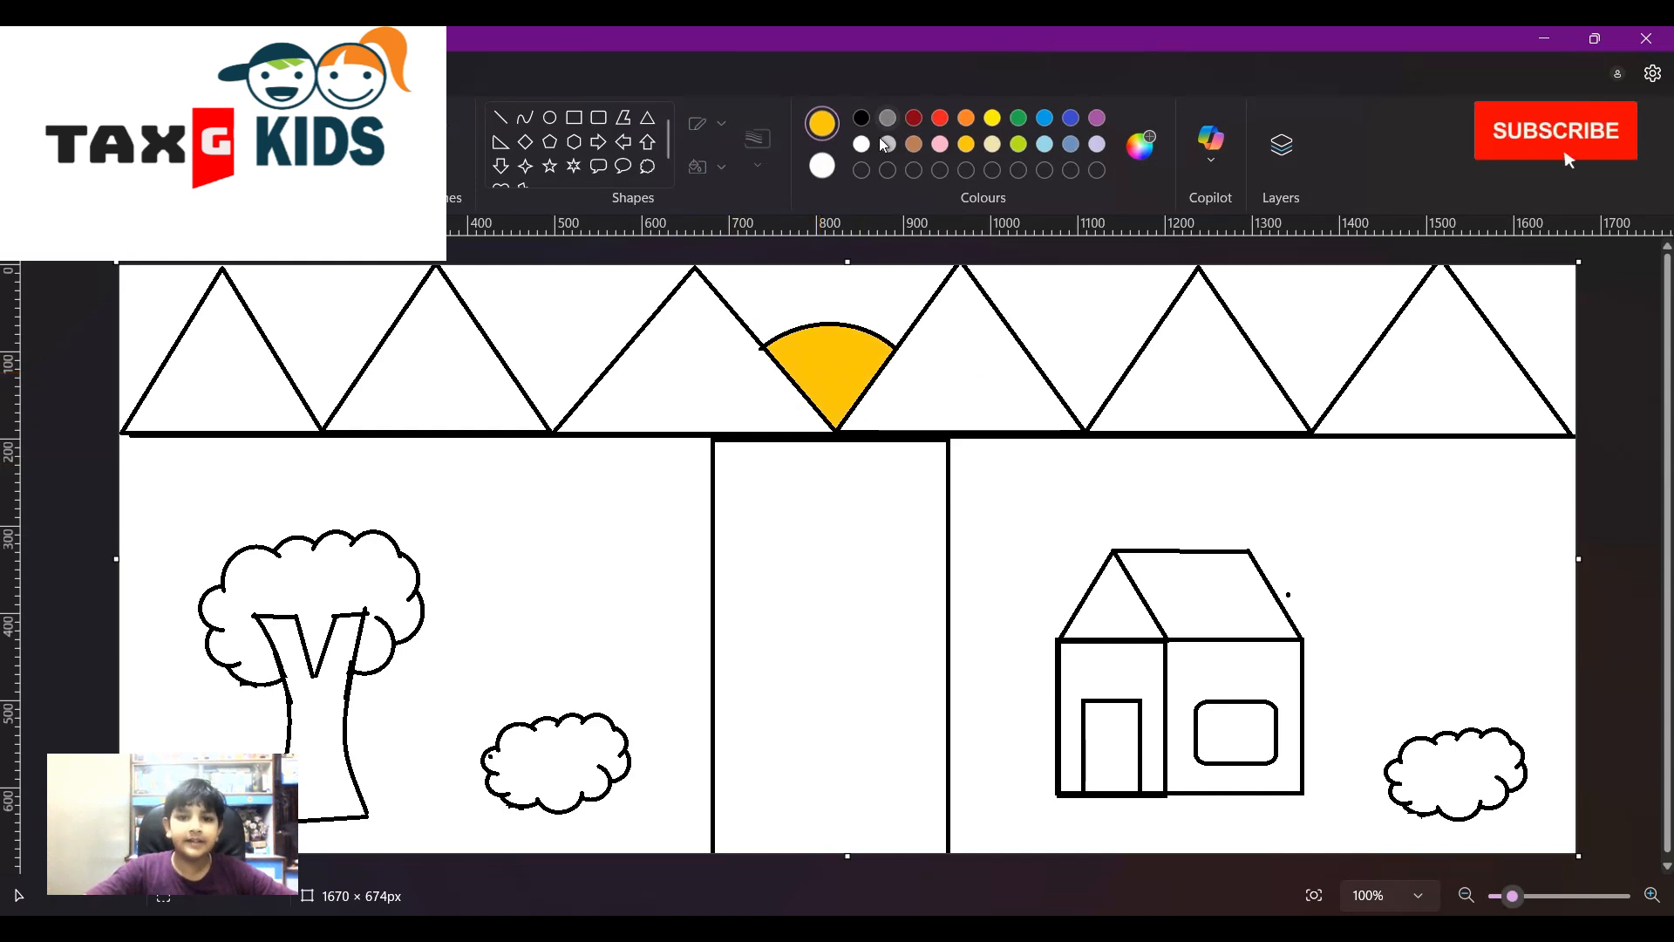
click(913, 144)
click(998, 349)
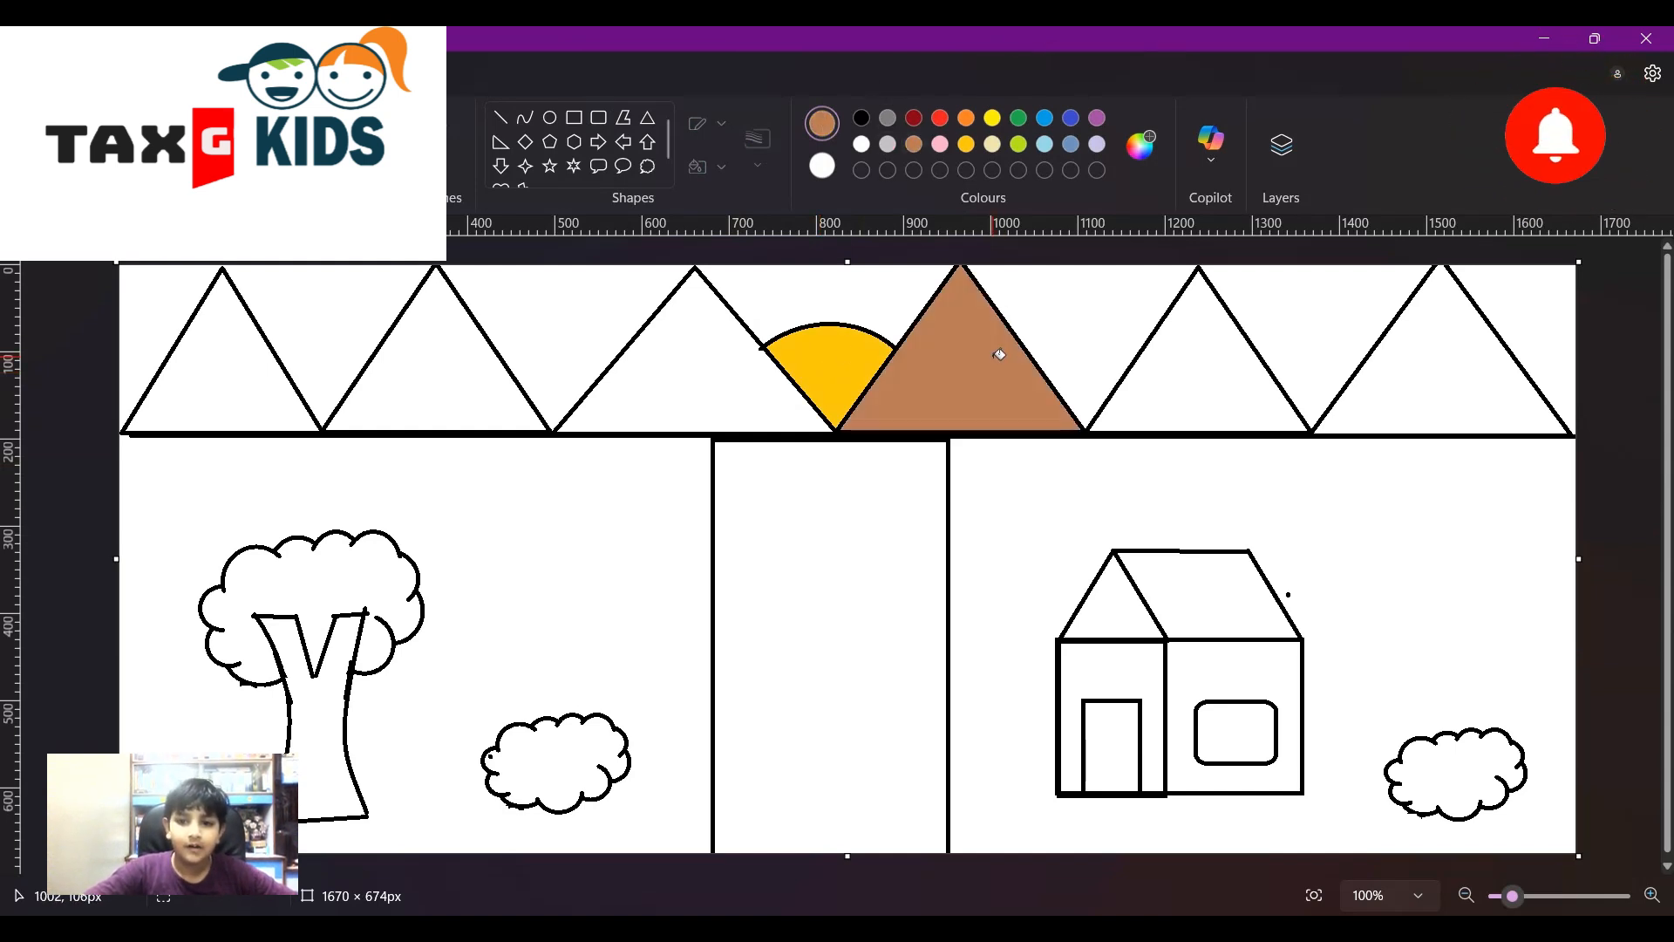
click(1201, 390)
click(1440, 363)
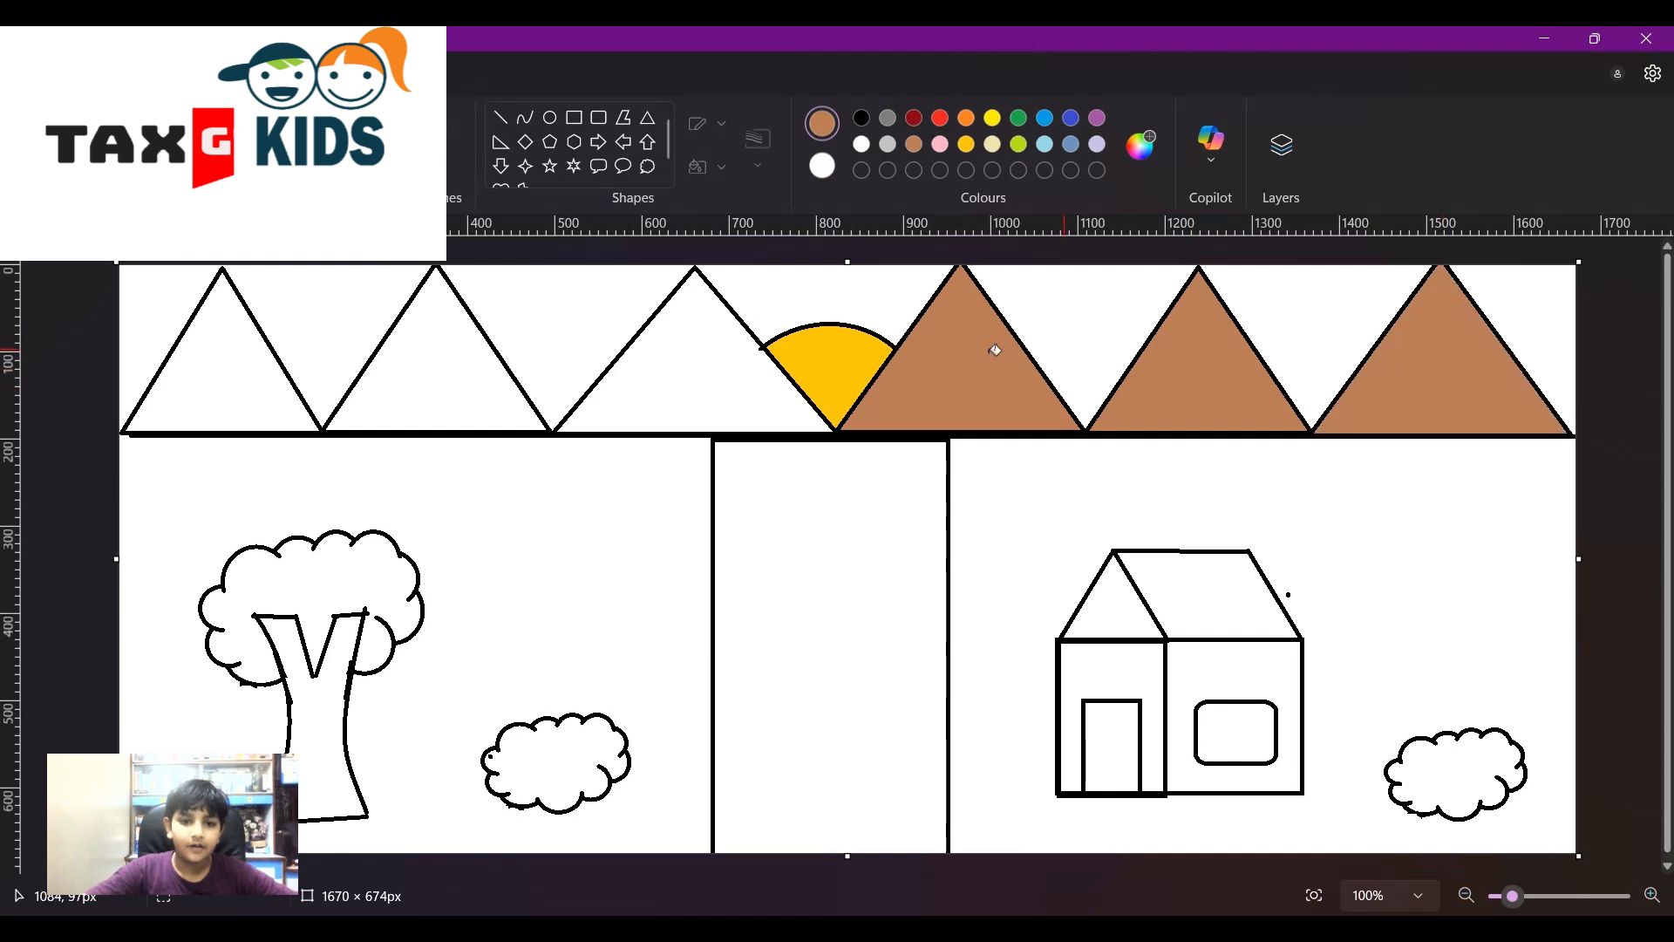
click(771, 351)
click(474, 345)
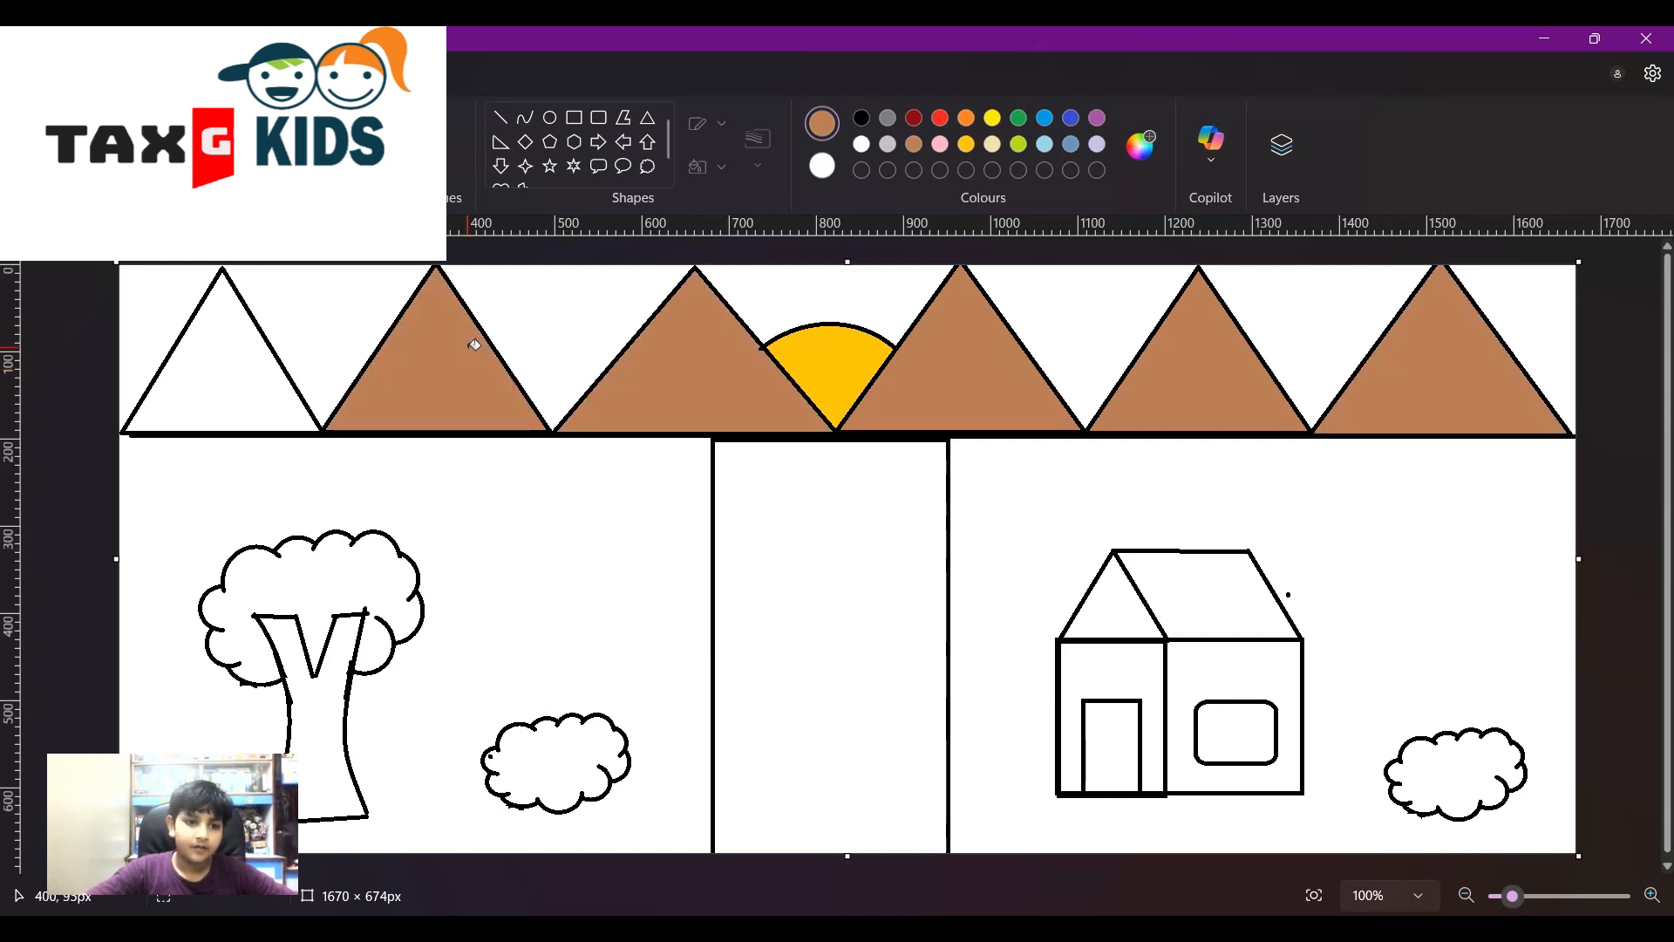
click(200, 369)
- Fill the tree trunk, both roof parts and the house door brown
click(329, 705)
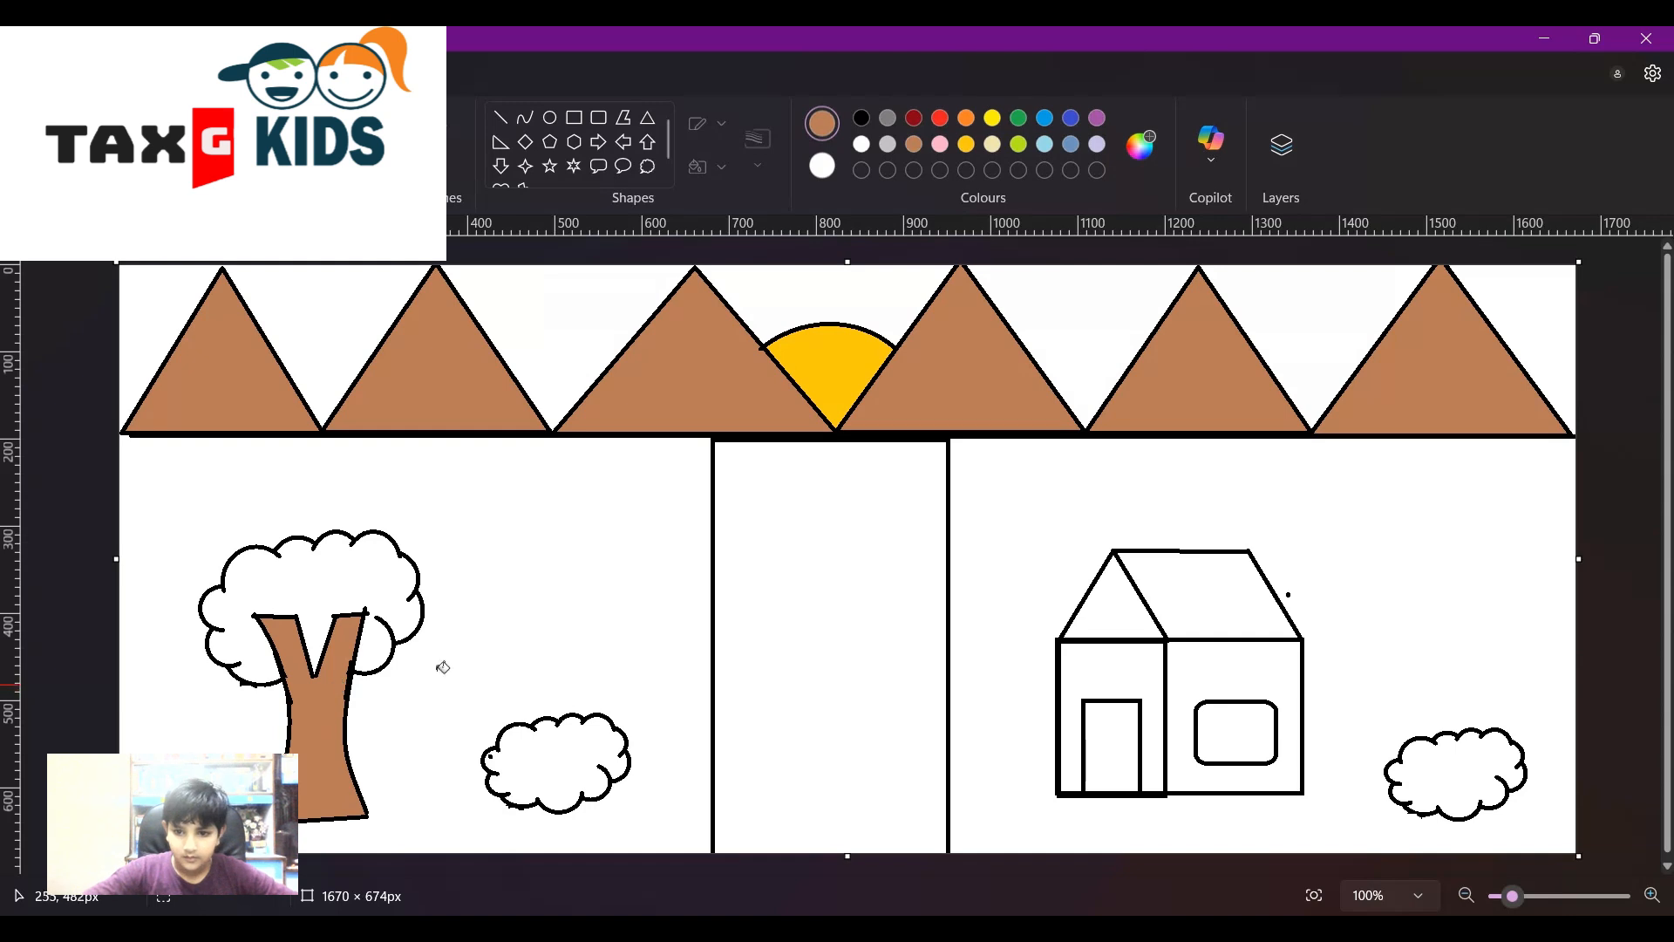
click(1173, 612)
click(1118, 626)
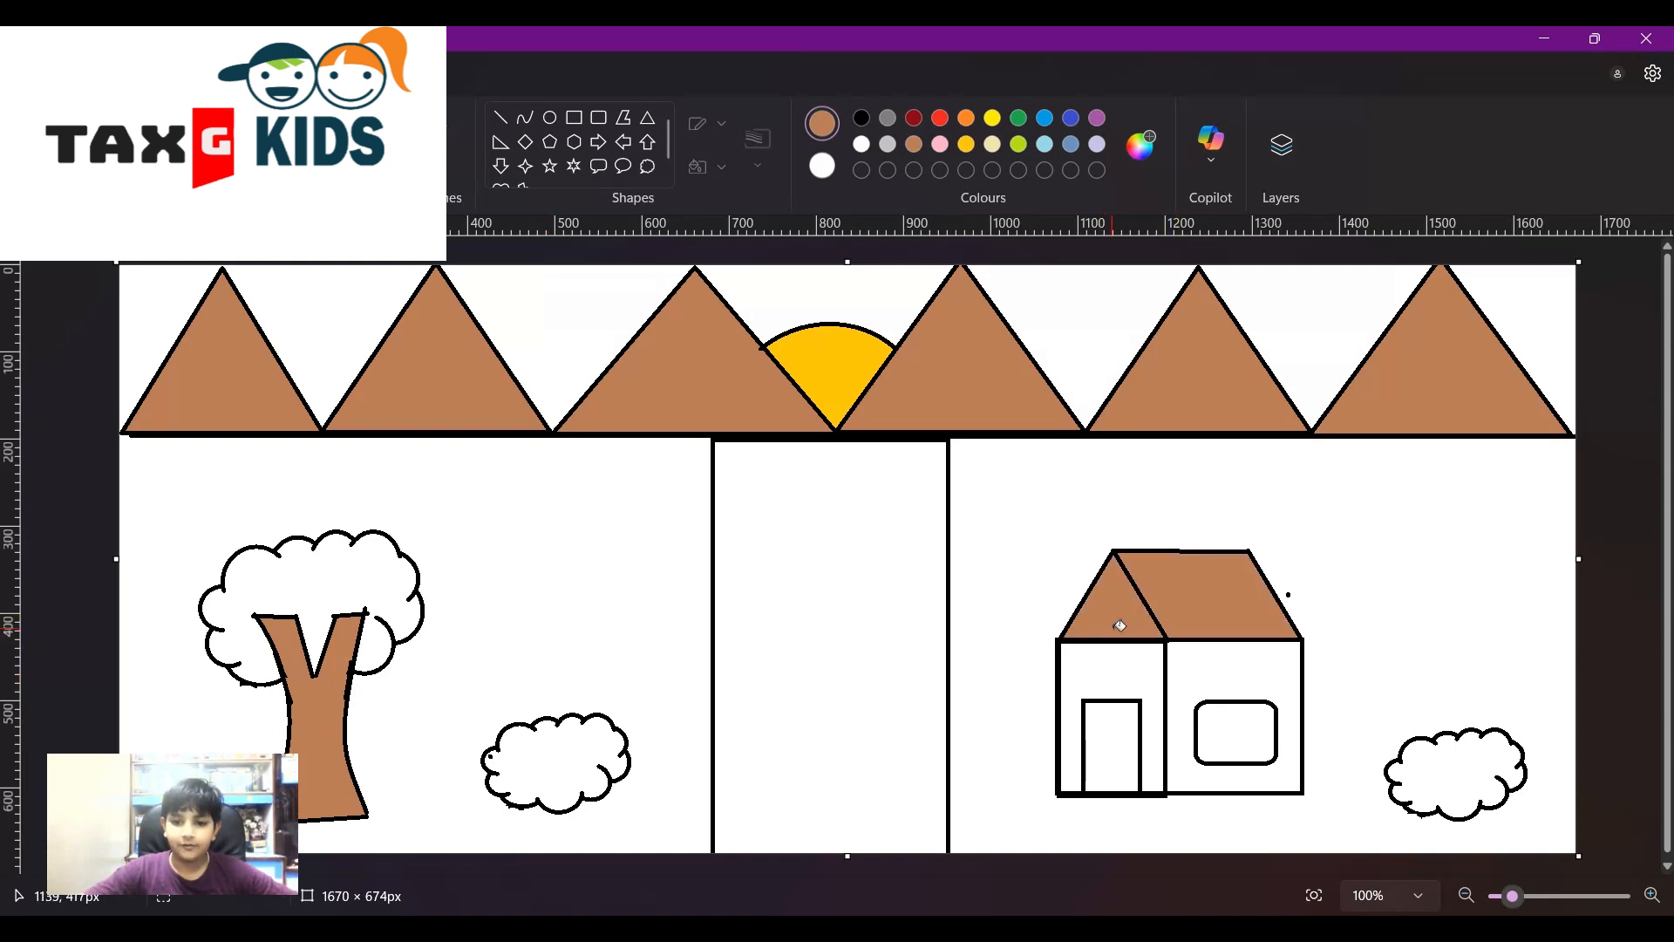
click(1112, 728)
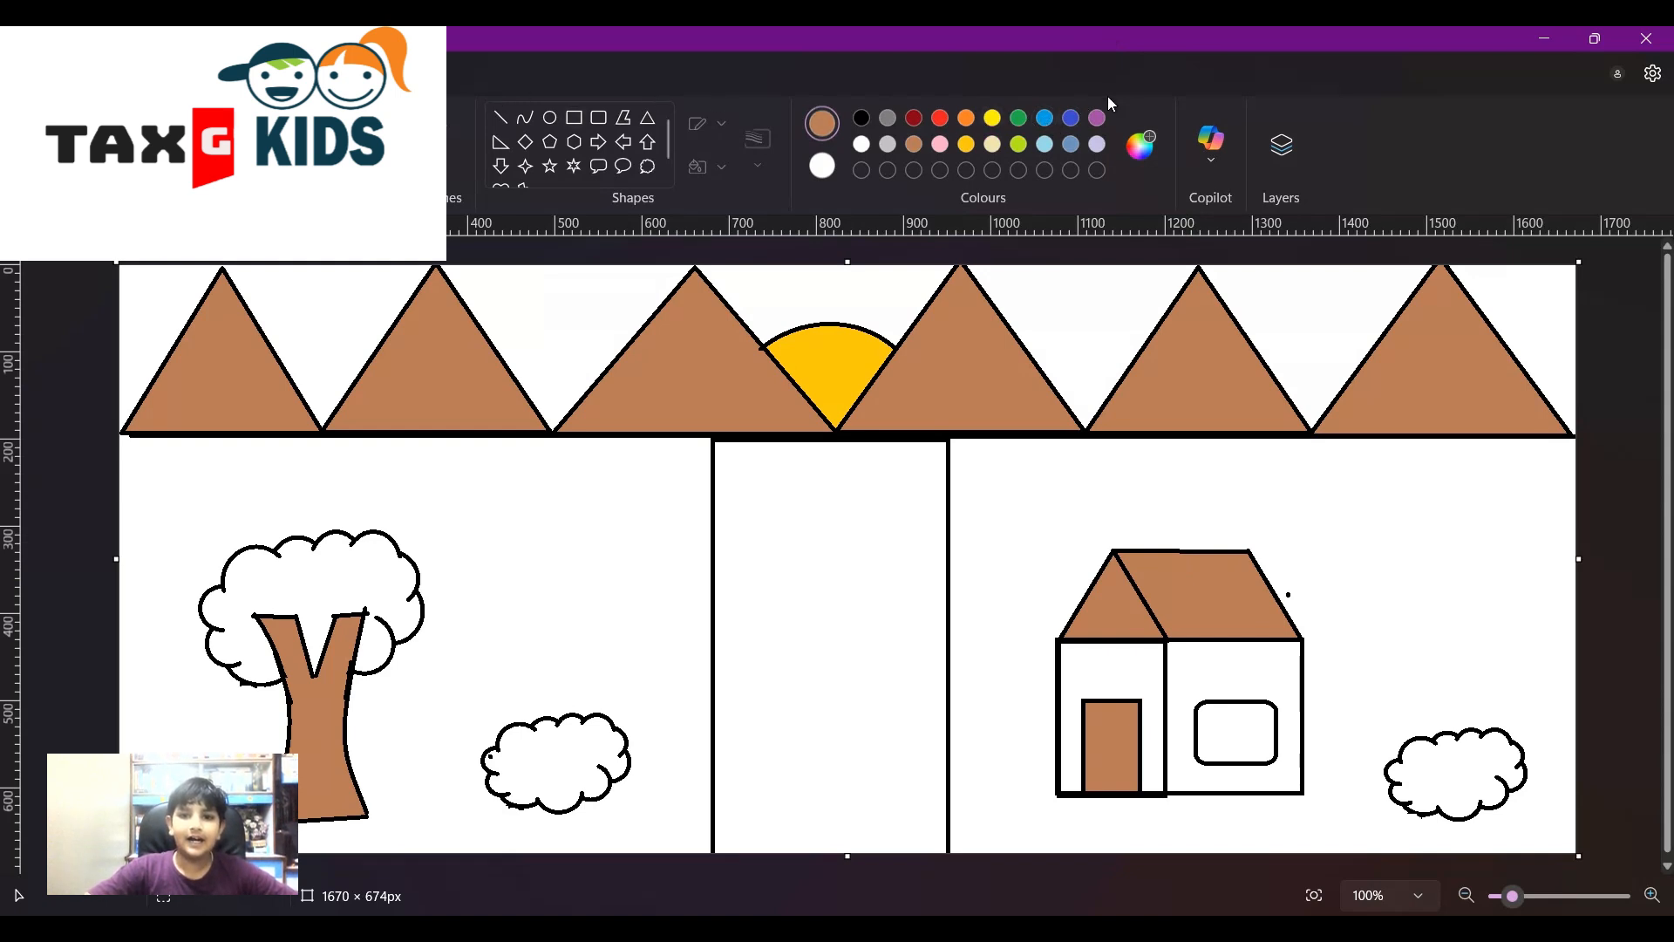
- Fill every sky gap between the mountains and around the sun with blue
click(1047, 119)
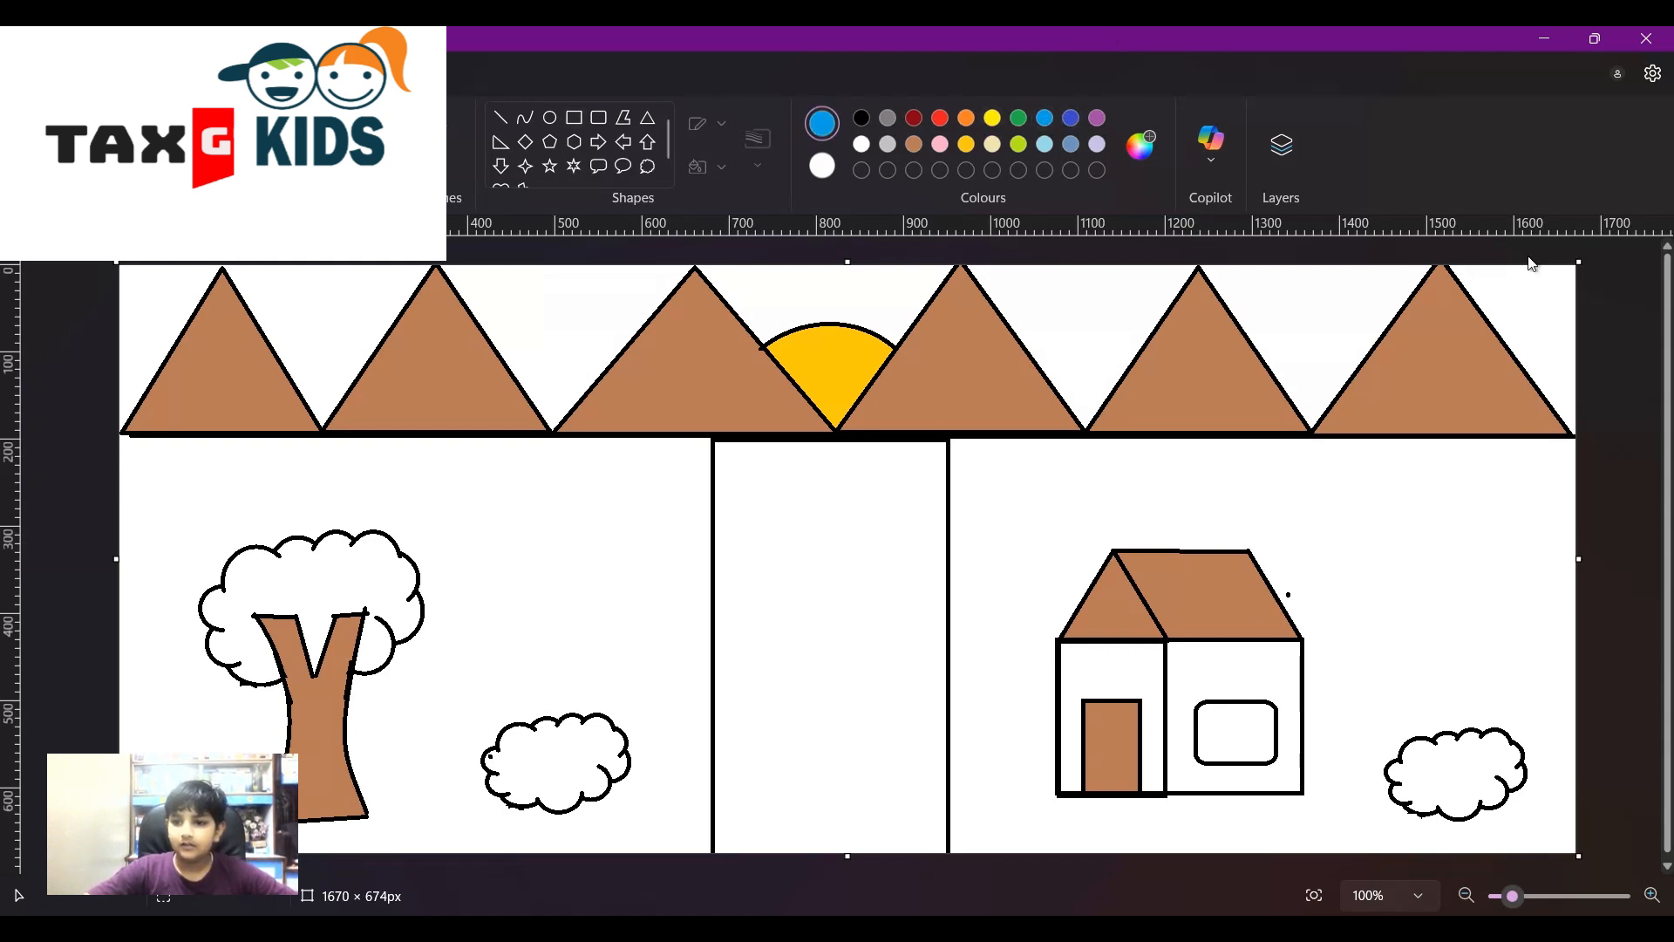
click(1546, 299)
click(1357, 328)
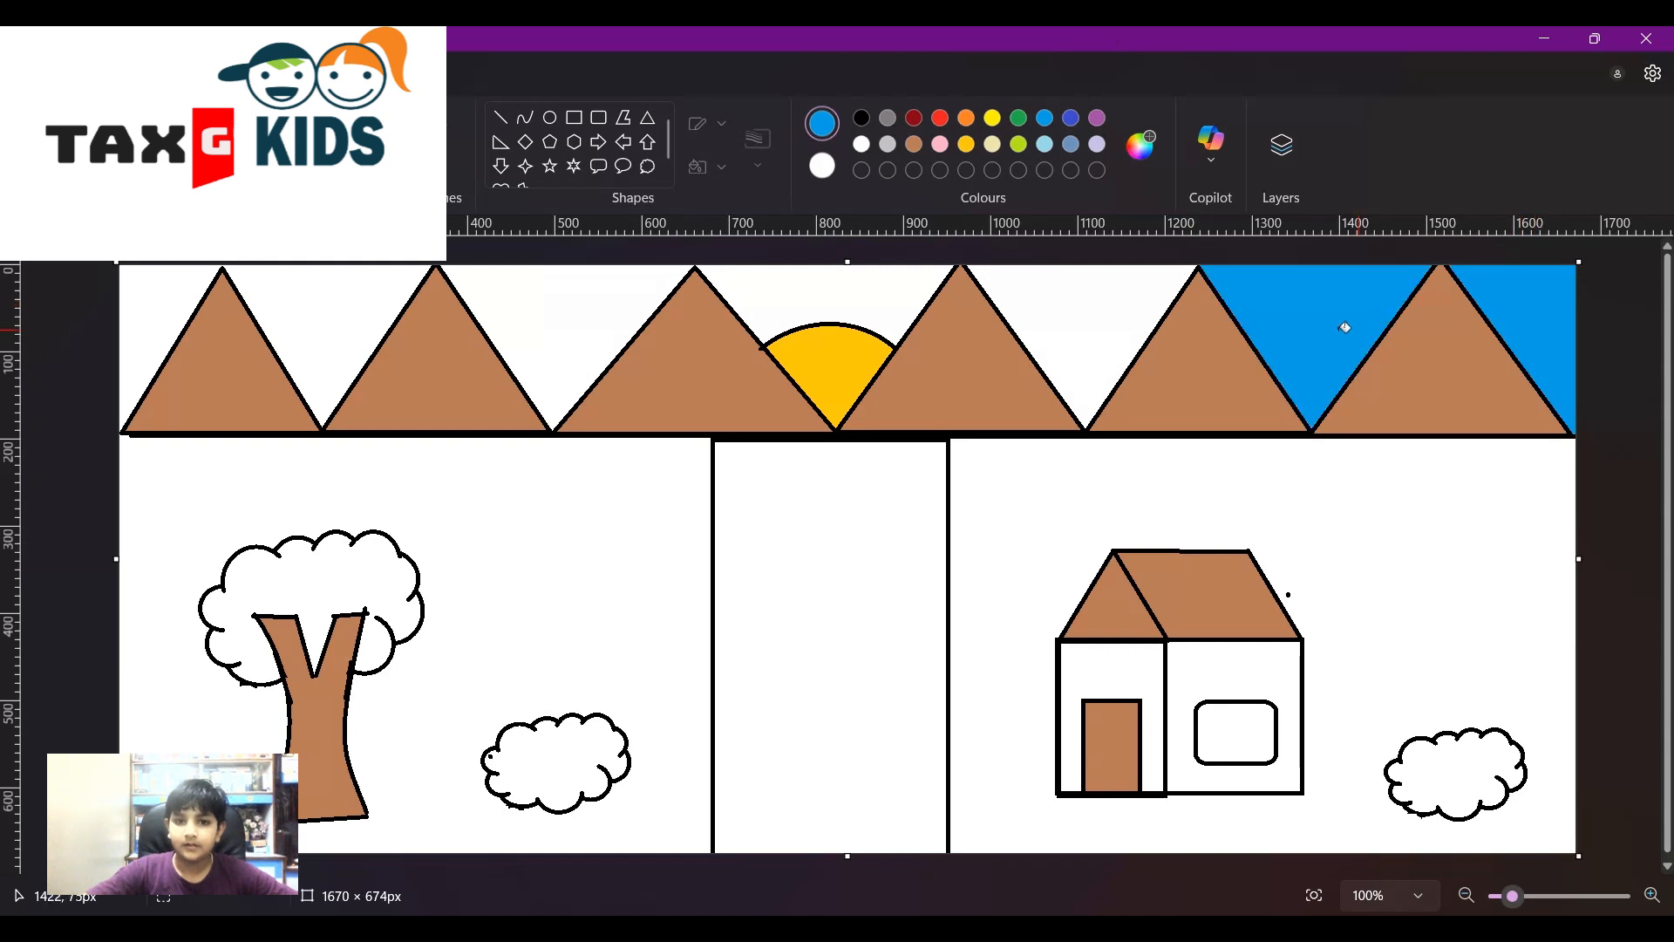
click(1052, 286)
click(872, 278)
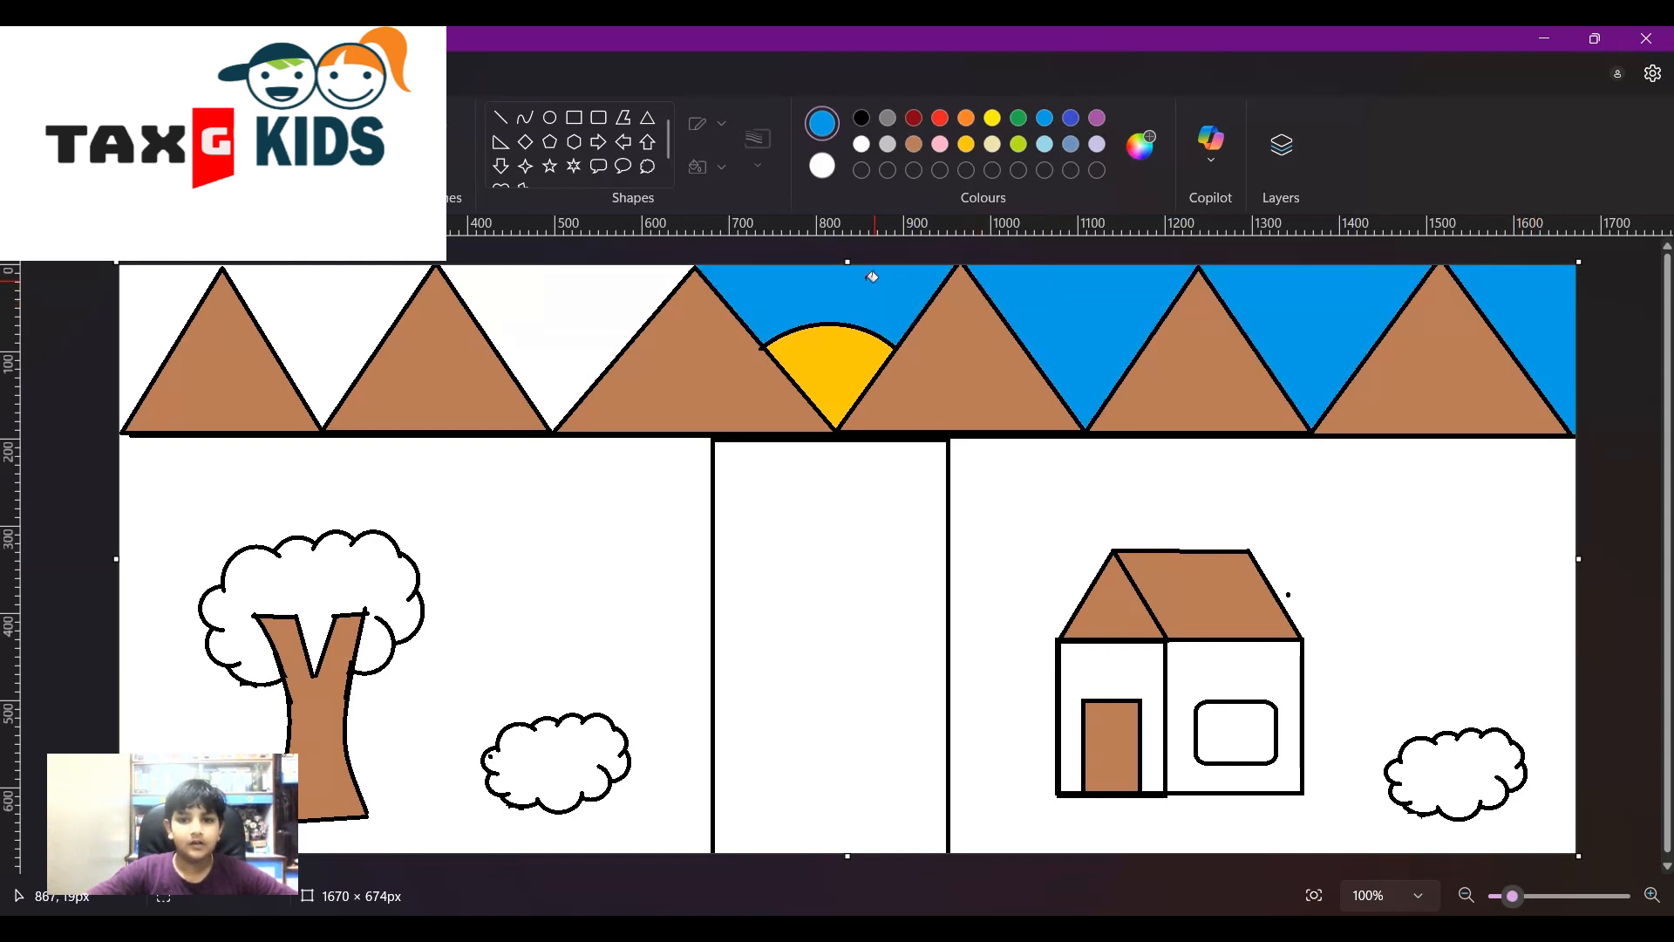
click(575, 303)
click(385, 297)
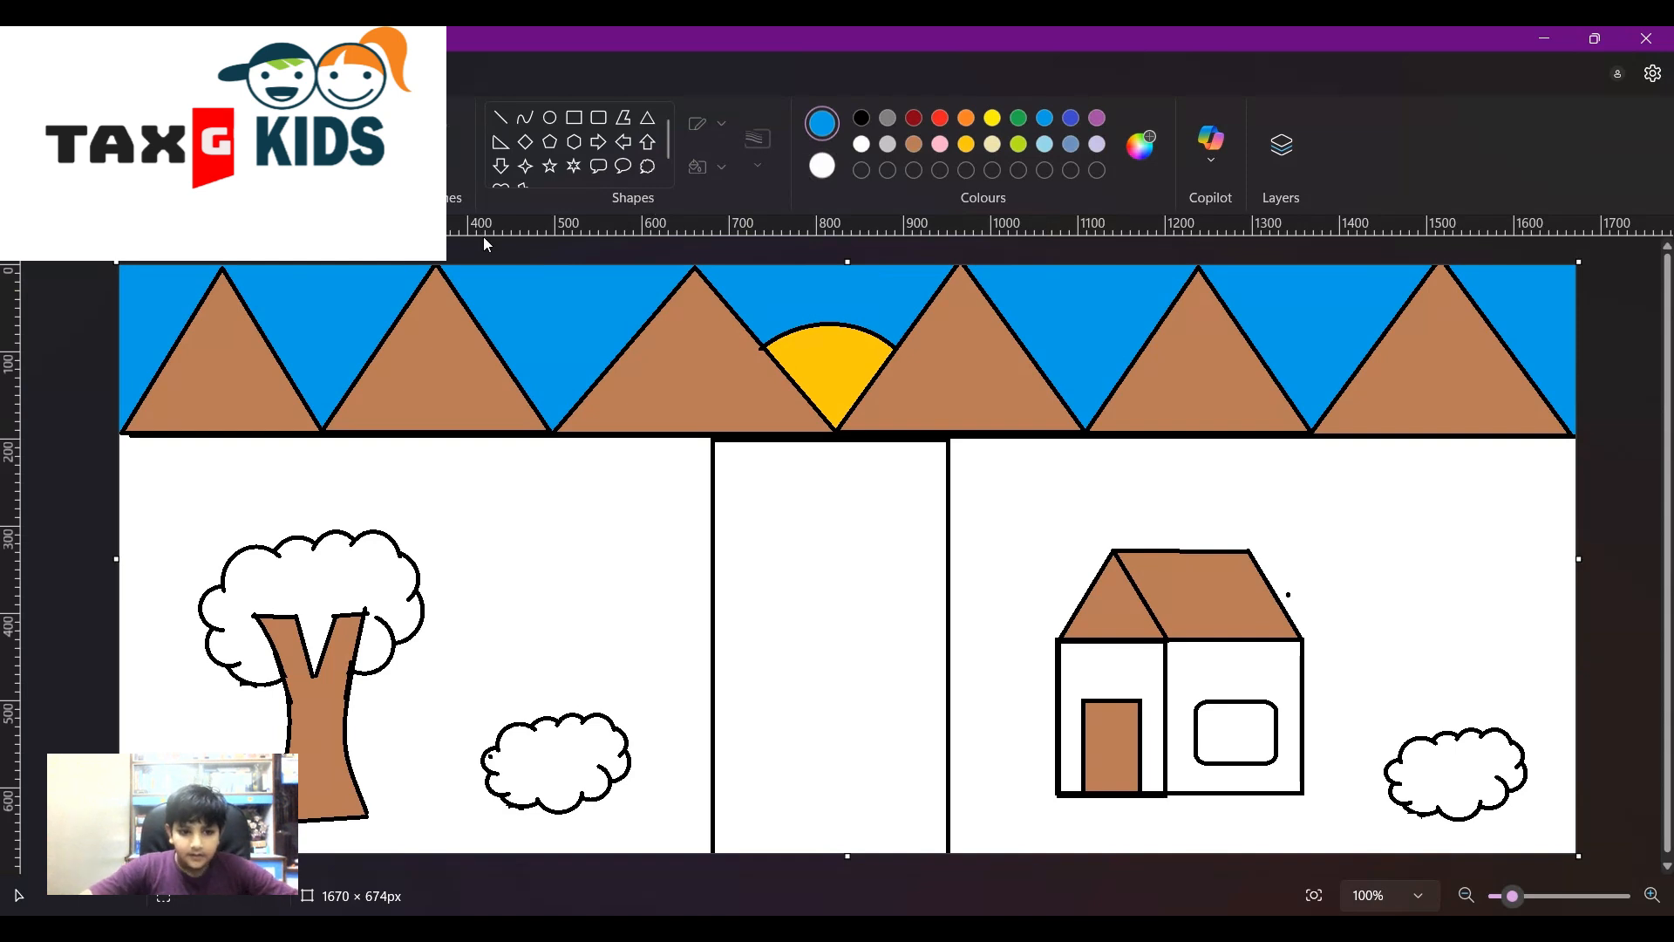
- Try a green fill on the house's right panel, then undo it
click(1020, 122)
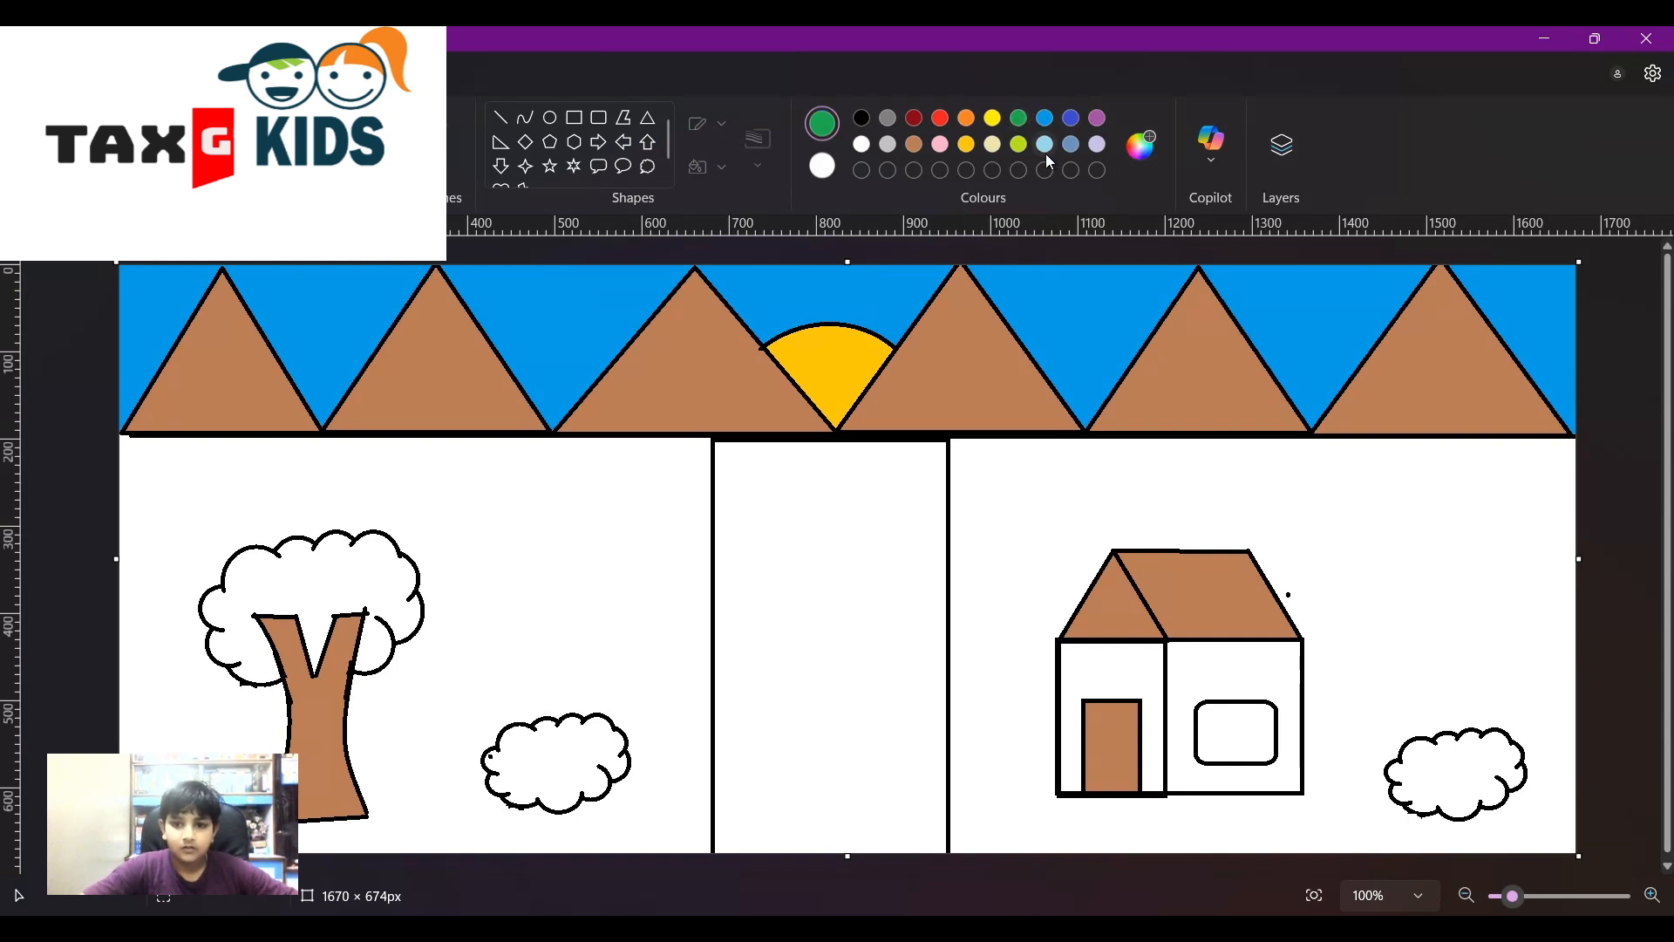
click(1321, 469)
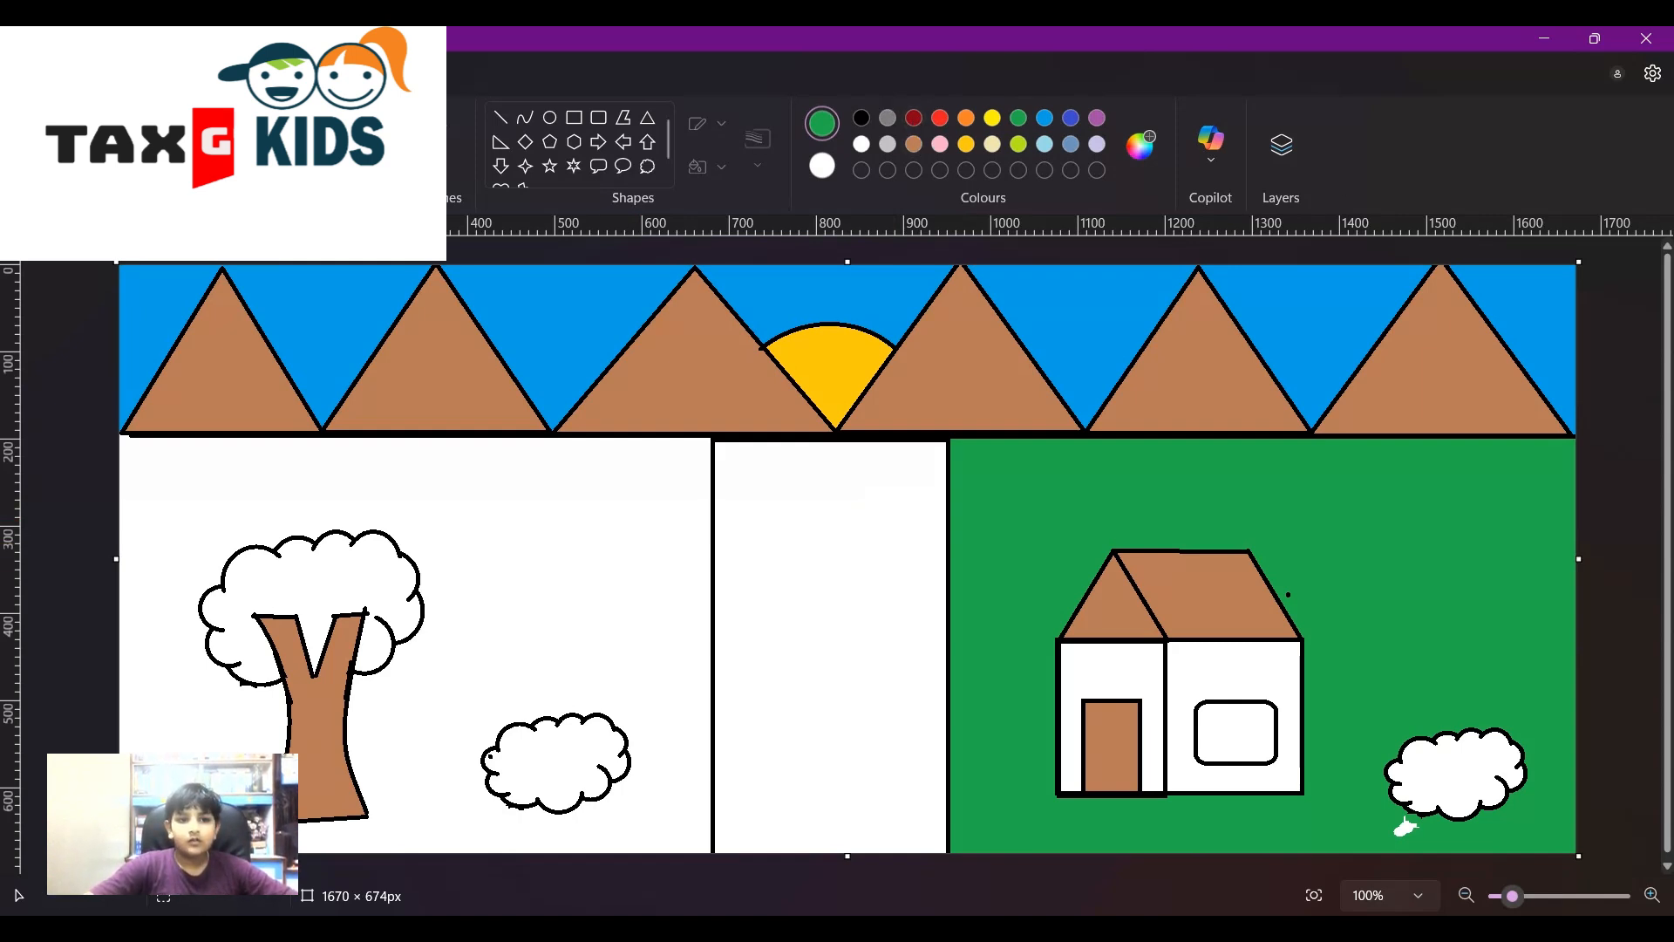
key(ctrl+z)
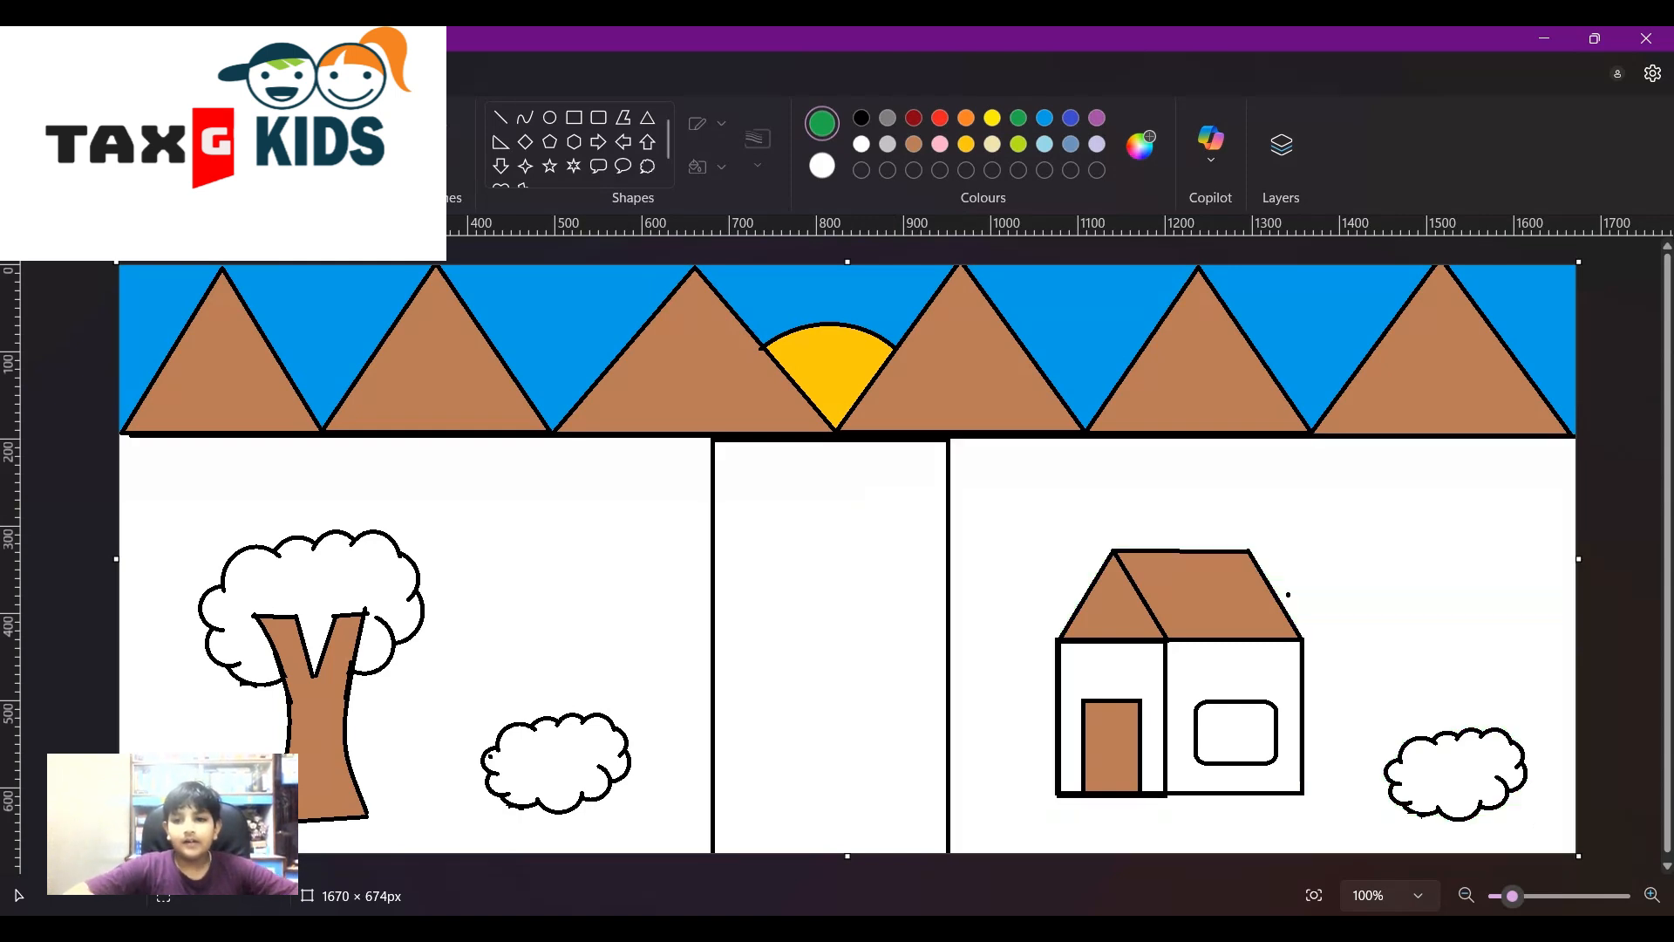